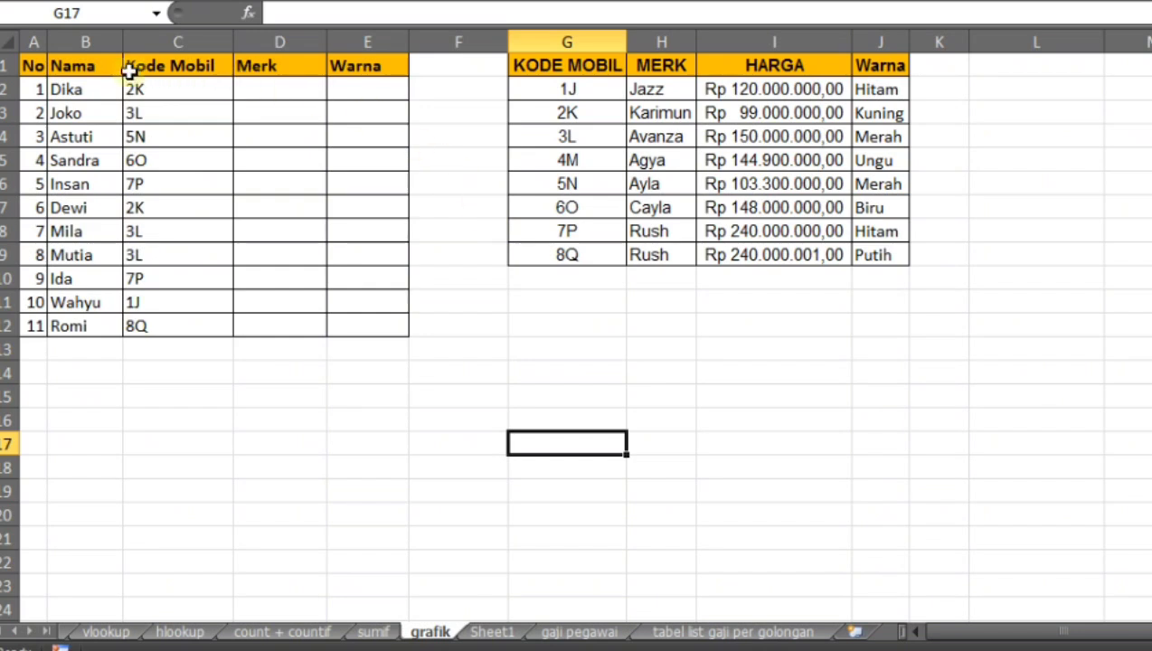
Examine the name table, its empty Merk and Warna columns, and the worksheet's column layout
{"action": "left_click", "coordinate": [31, 68]}
{"action": "left_click_drag", "start_coordinate": [35, 67], "coordinate": [372, 348]}
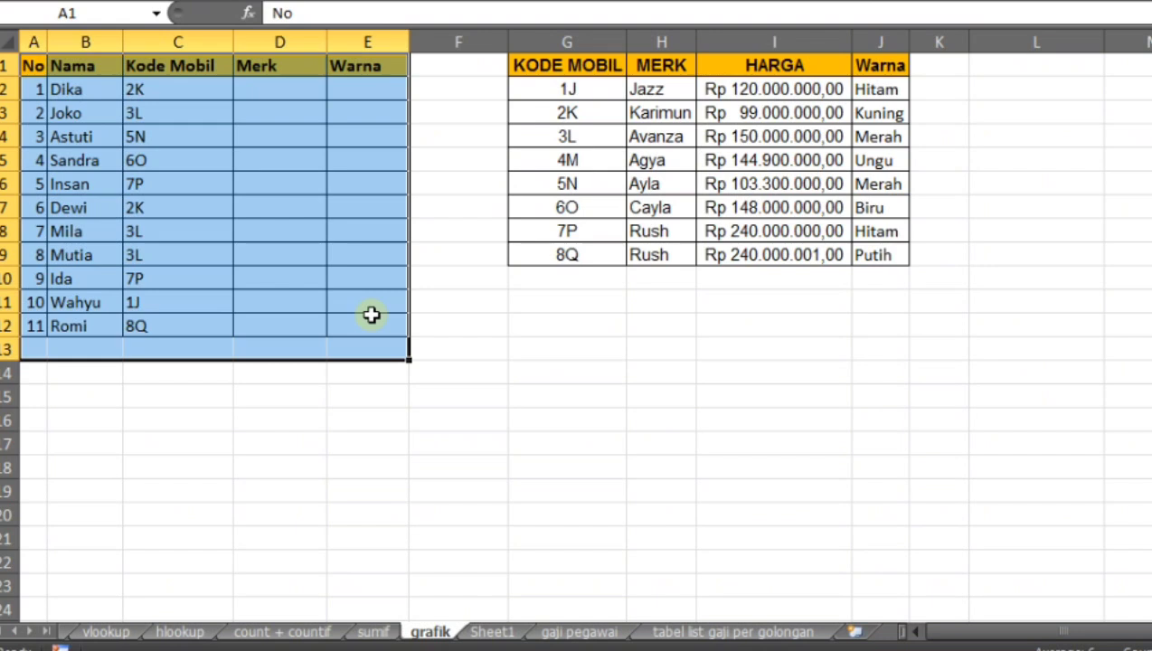
{"action": "left_click", "coordinate": [587, 343]}
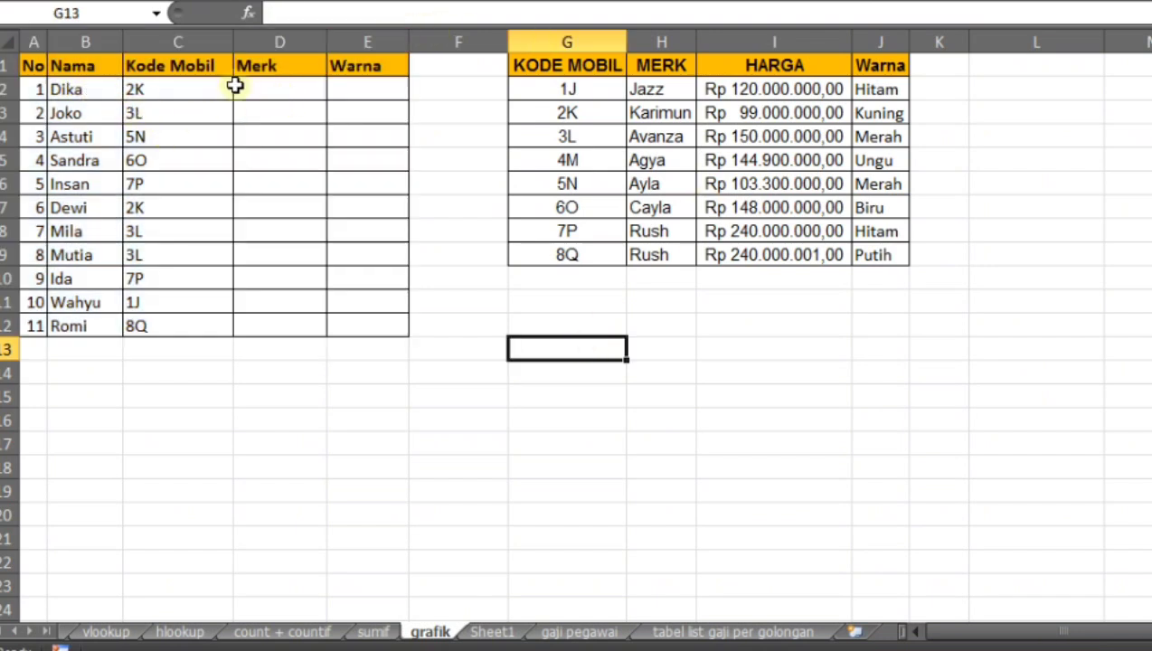
{"action": "left_click_drag", "start_coordinate": [257, 88], "coordinate": [299, 326]}
{"action": "left_click_drag", "start_coordinate": [380, 91], "coordinate": [398, 327]}
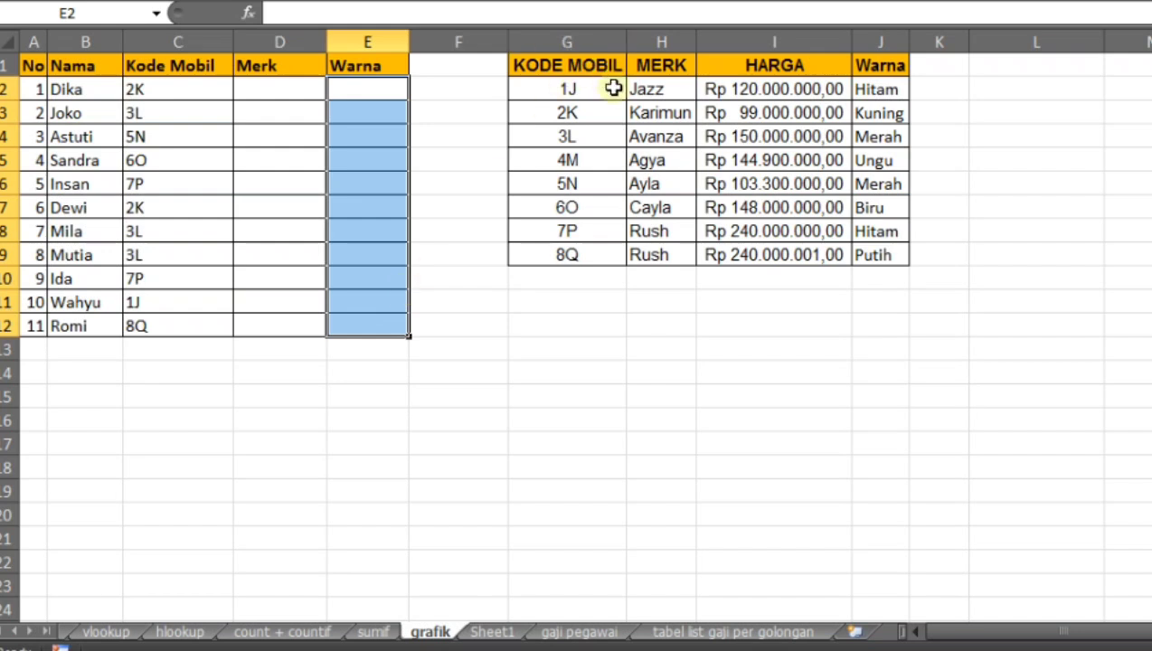
{"action": "left_click", "coordinate": [292, 83]}
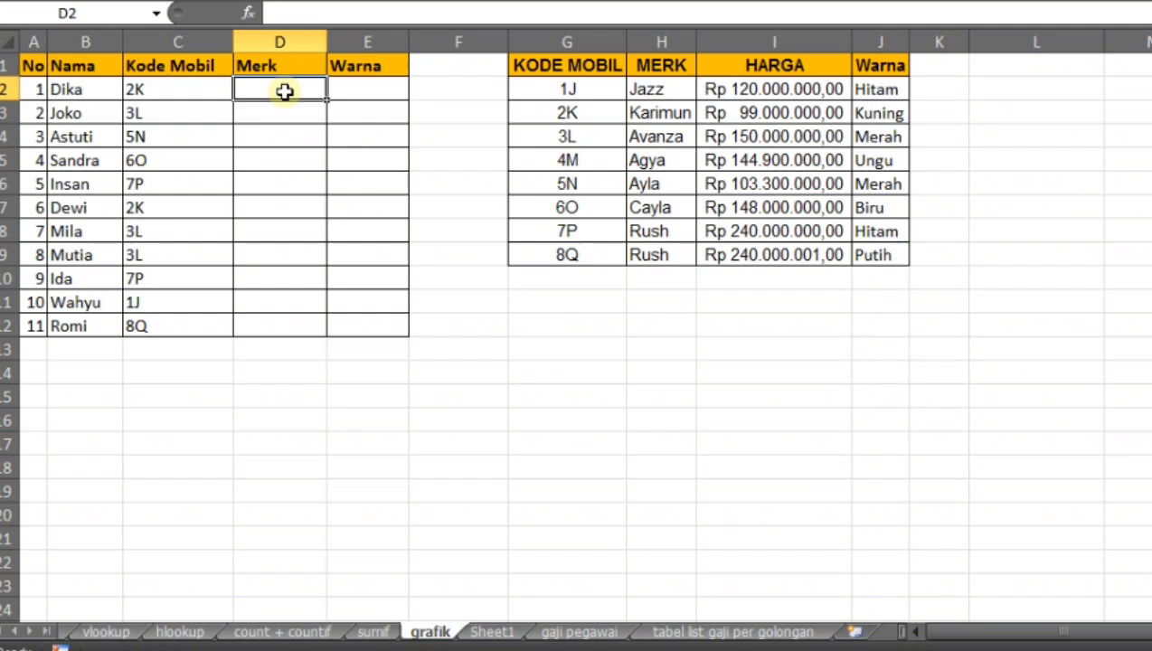
{"action": "left_click", "coordinate": [303, 41]}
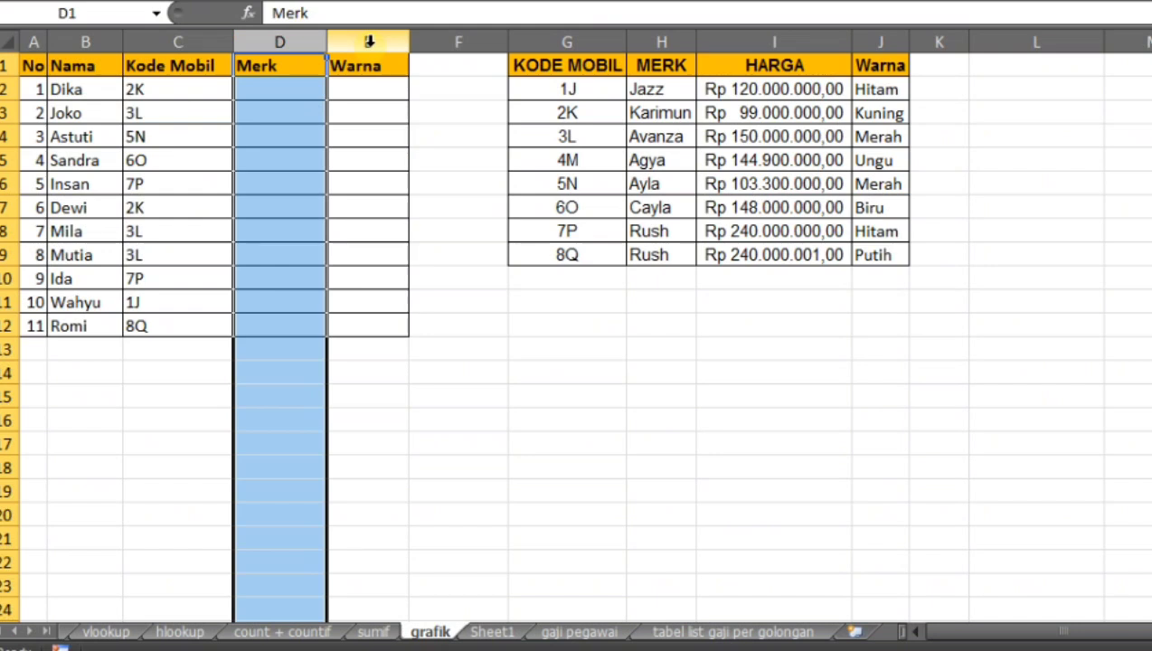
{"action": "left_click", "coordinate": [369, 41]}
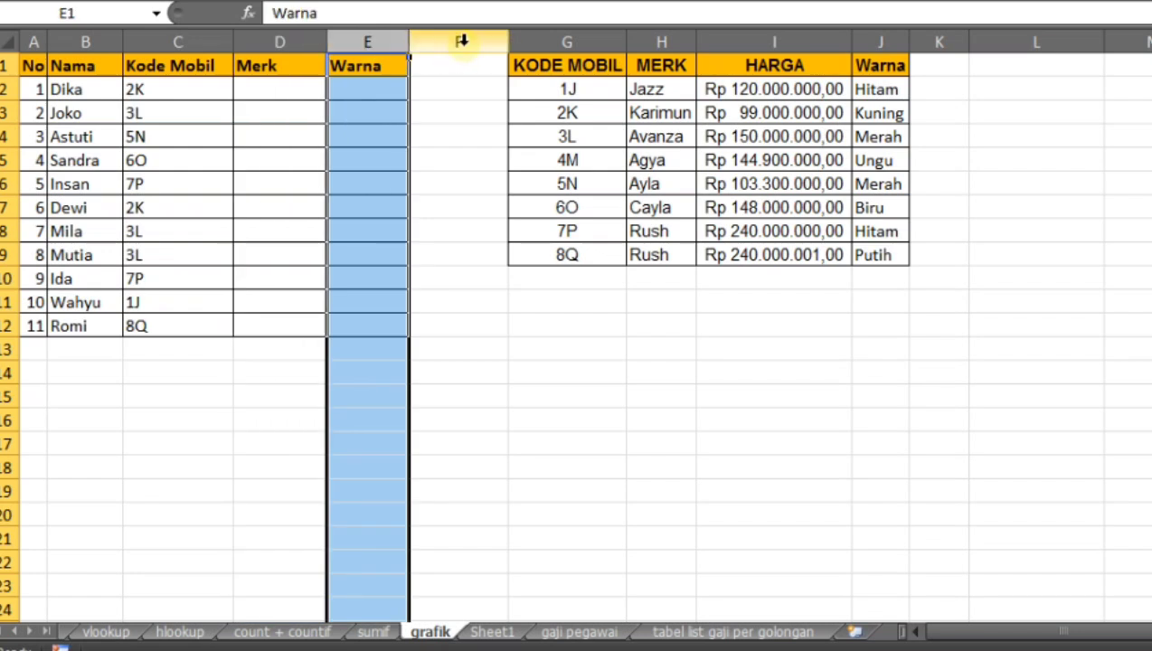
{"action": "left_click", "coordinate": [458, 42]}
{"action": "left_click", "coordinate": [303, 41]}
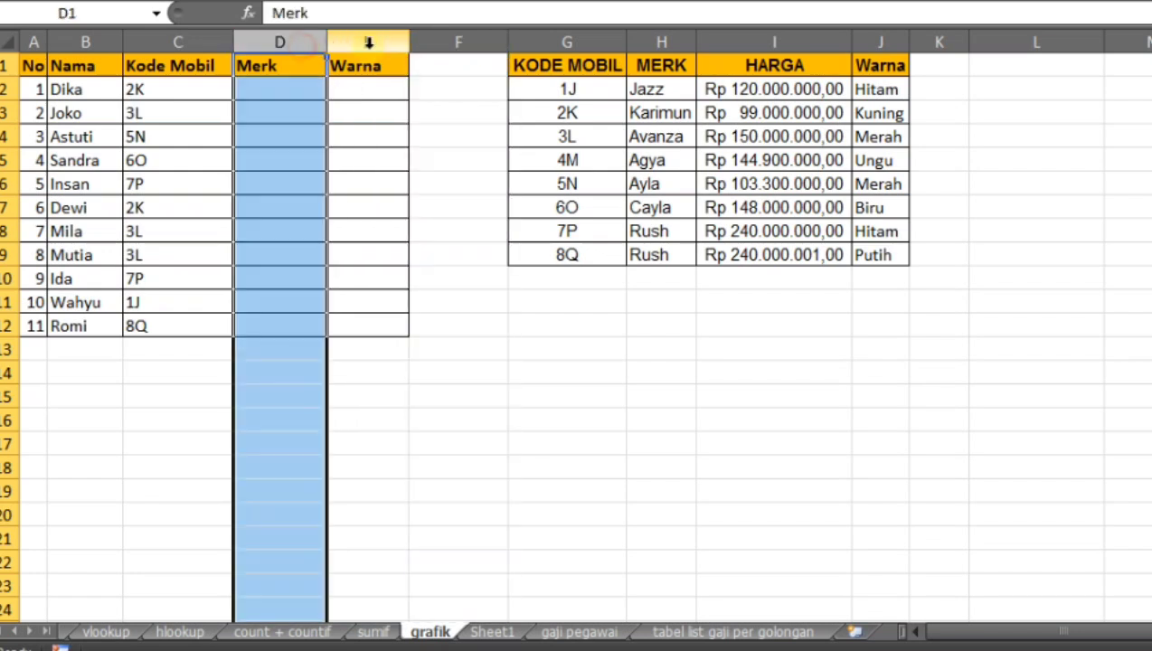
{"action": "left_click", "coordinate": [371, 40]}
{"action": "left_click", "coordinate": [303, 41]}
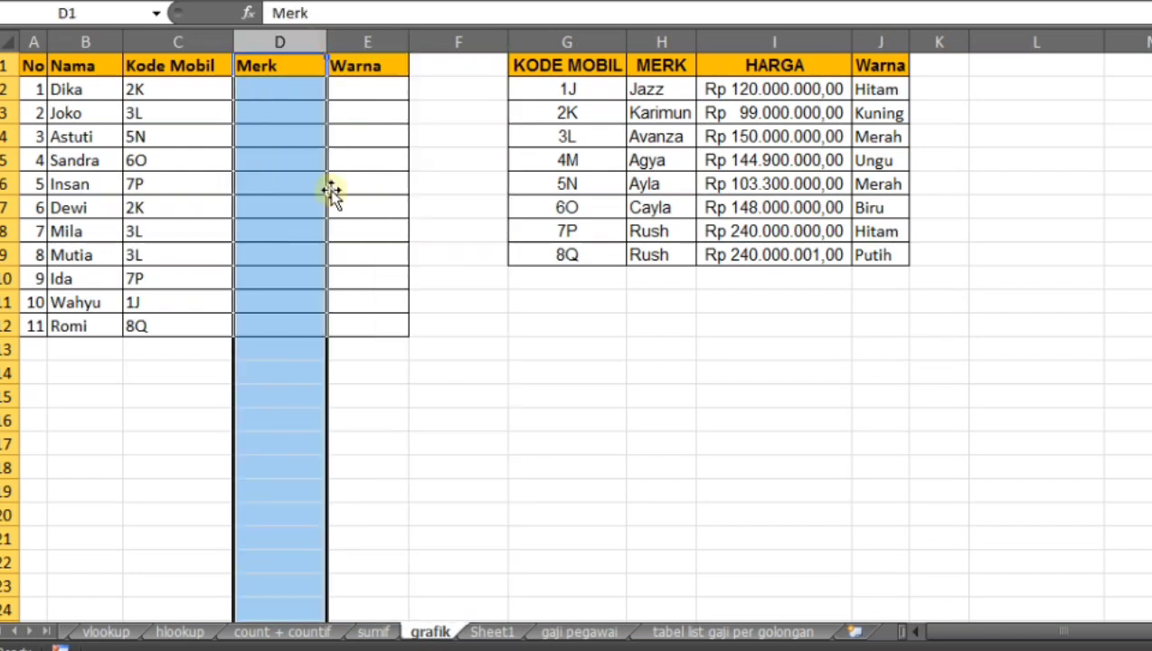
Start a VLOOKUP formula in the first Merk cell, D2, with the car code in C2 as lookup value
{"action": "left_click", "coordinate": [298, 90]}
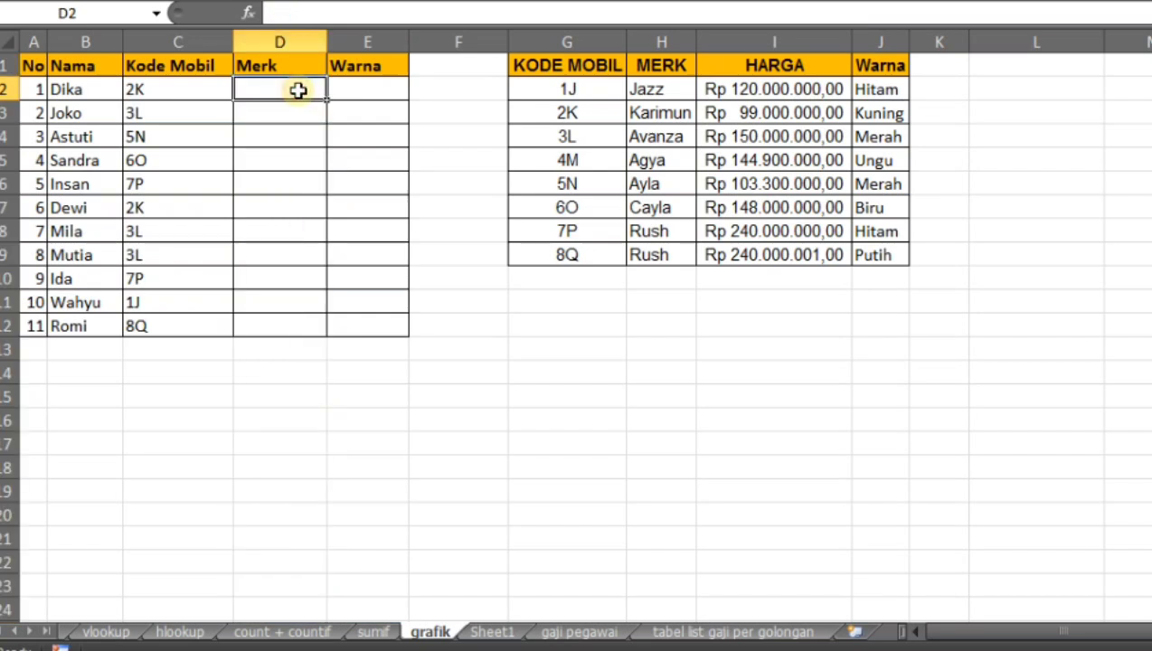
{"action": "type", "text": "="}
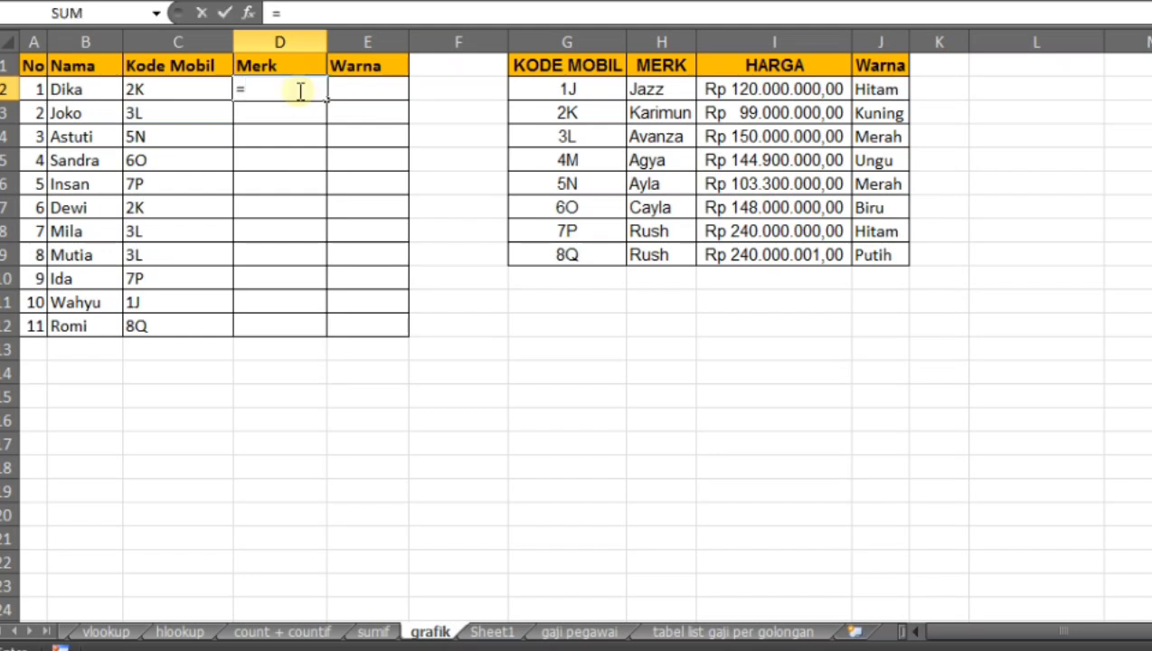
{"action": "type", "text": "vl"}
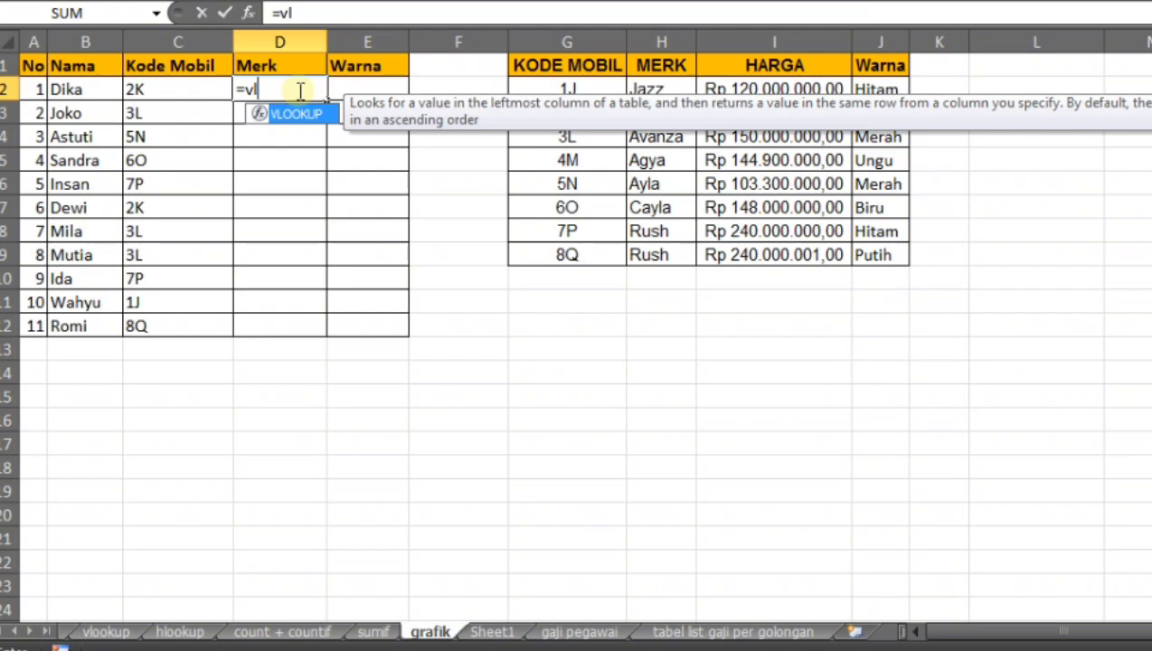
{"action": "key", "text": "Tab"}
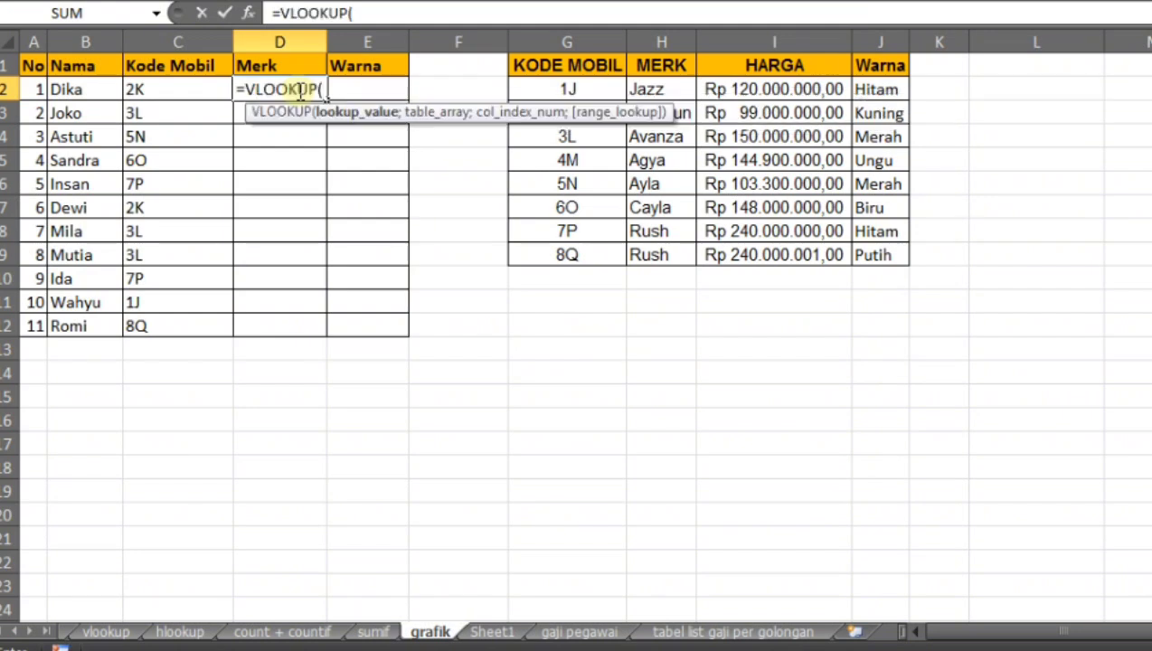
{"action": "left_click", "coordinate": [180, 92]}
{"action": "type", "text": ";"}
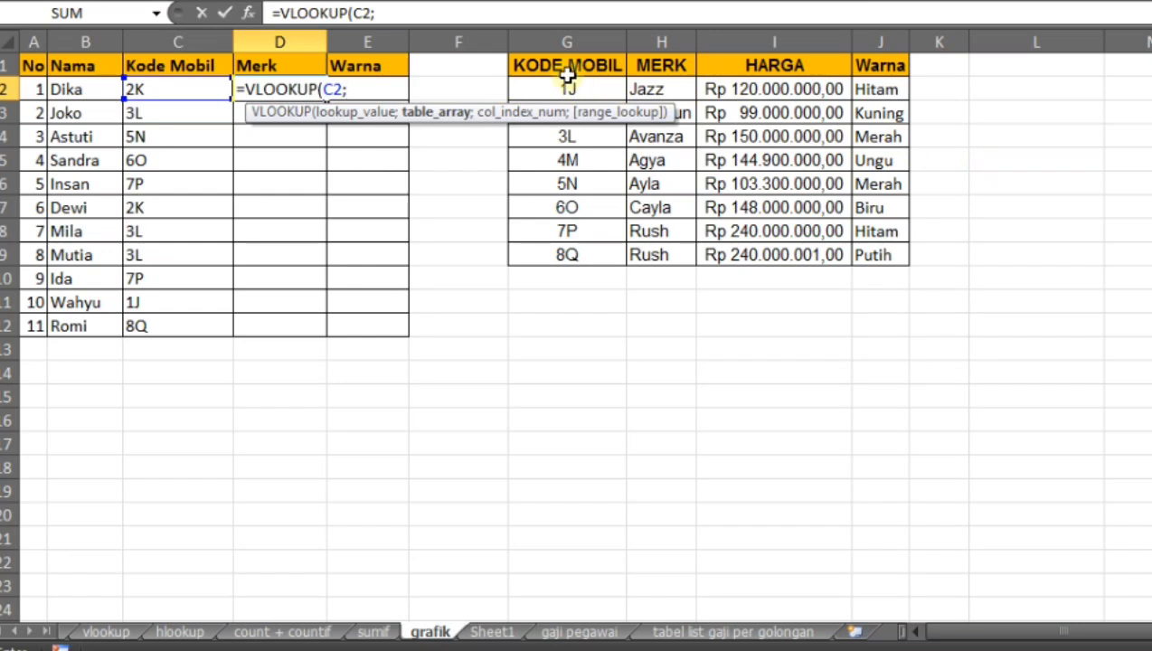
Set the D2 formula's table array to the absolute range $G$2:$J$9 and its column index to 2
{"action": "left_click", "coordinate": [539, 88]}
{"action": "left_click_drag", "start_coordinate": [560, 99], "coordinate": [884, 253]}
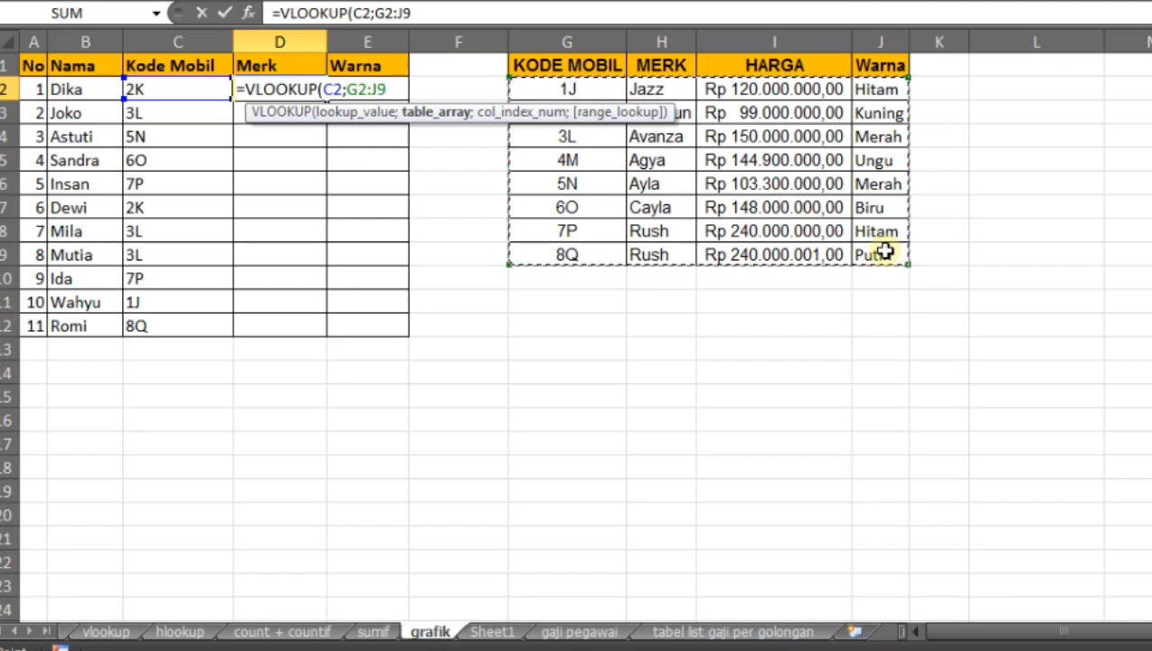
{"action": "key", "text": "F4"}
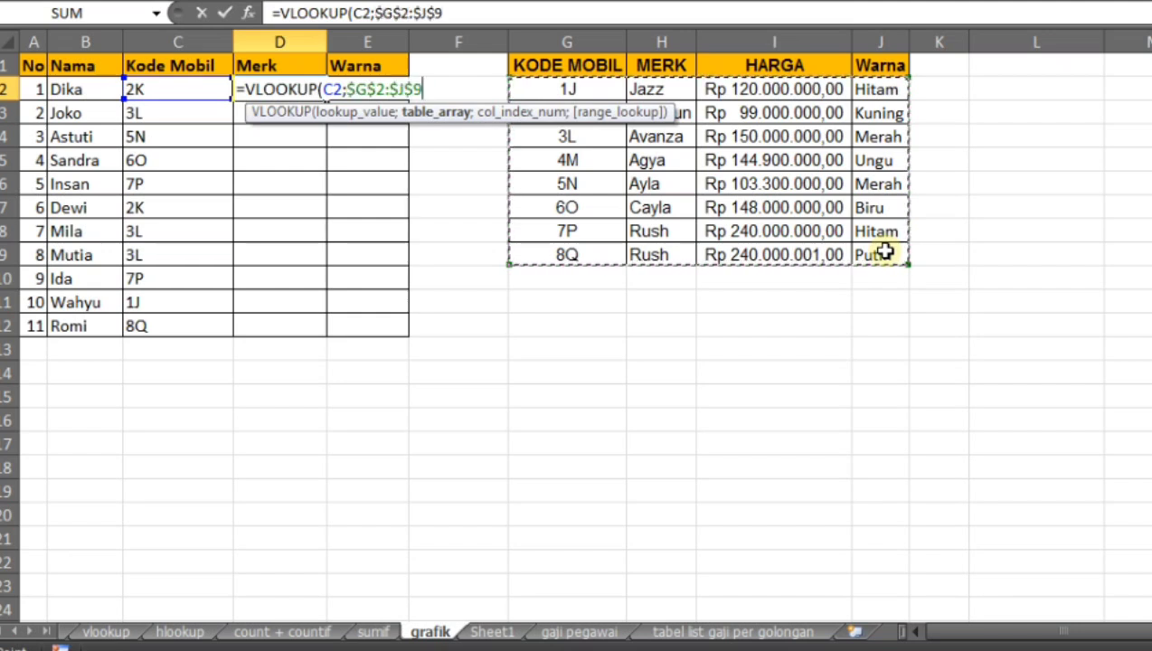
{"action": "type", "text": ";"}
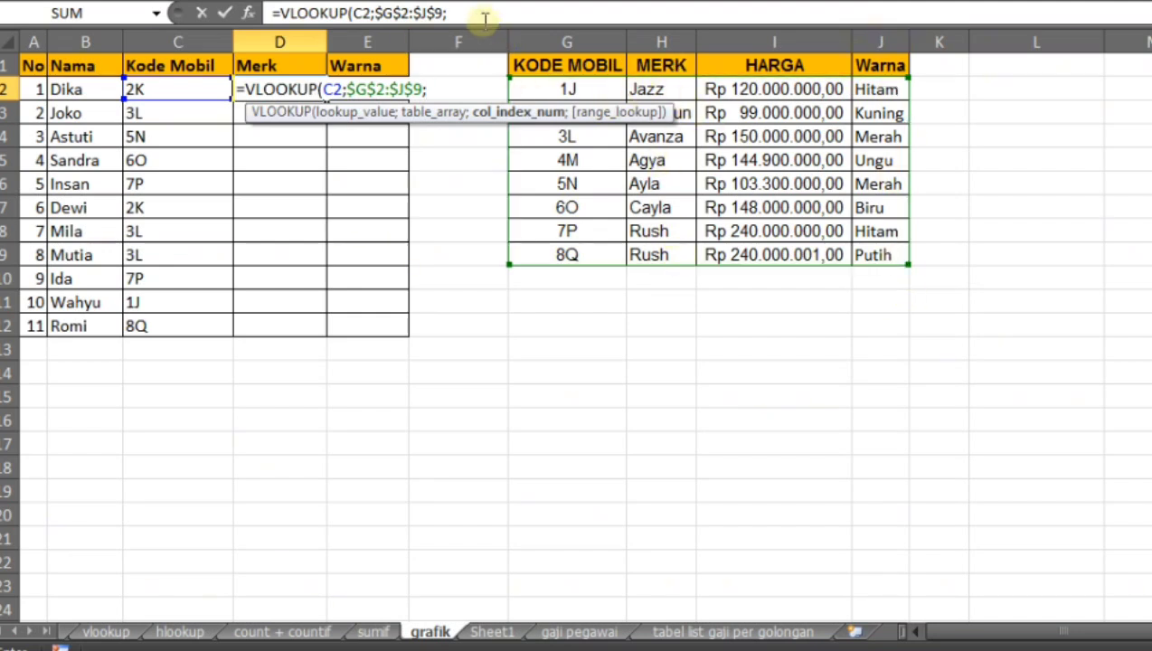
{"action": "type", "text": "2;"}
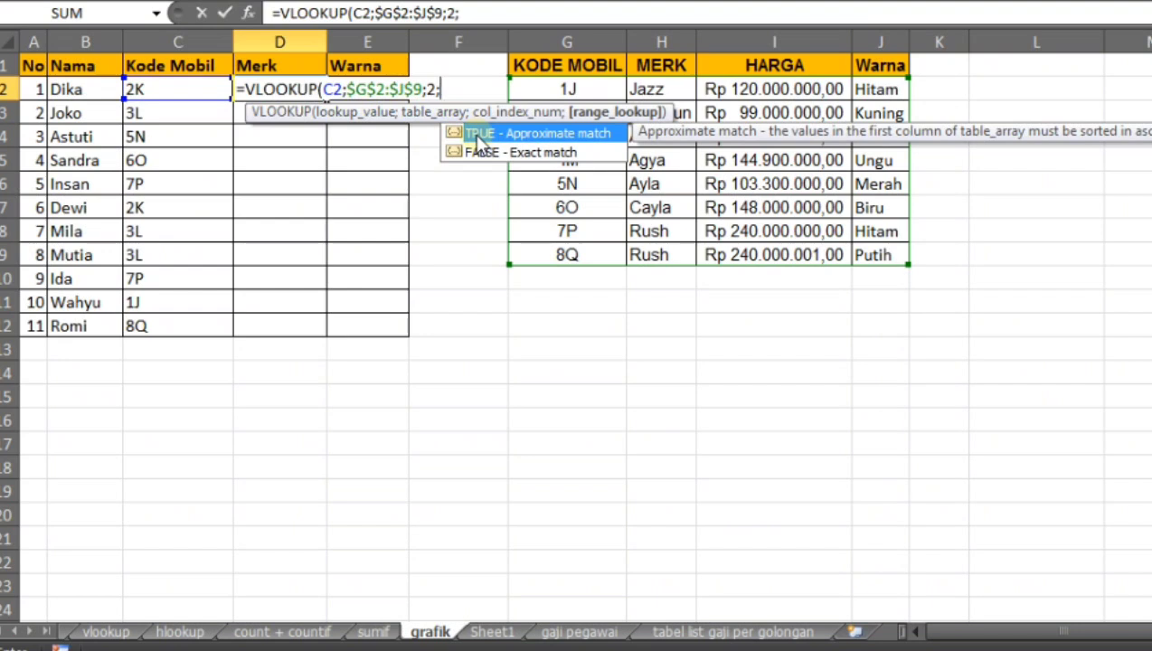
{"action": "type", "text": "t"}
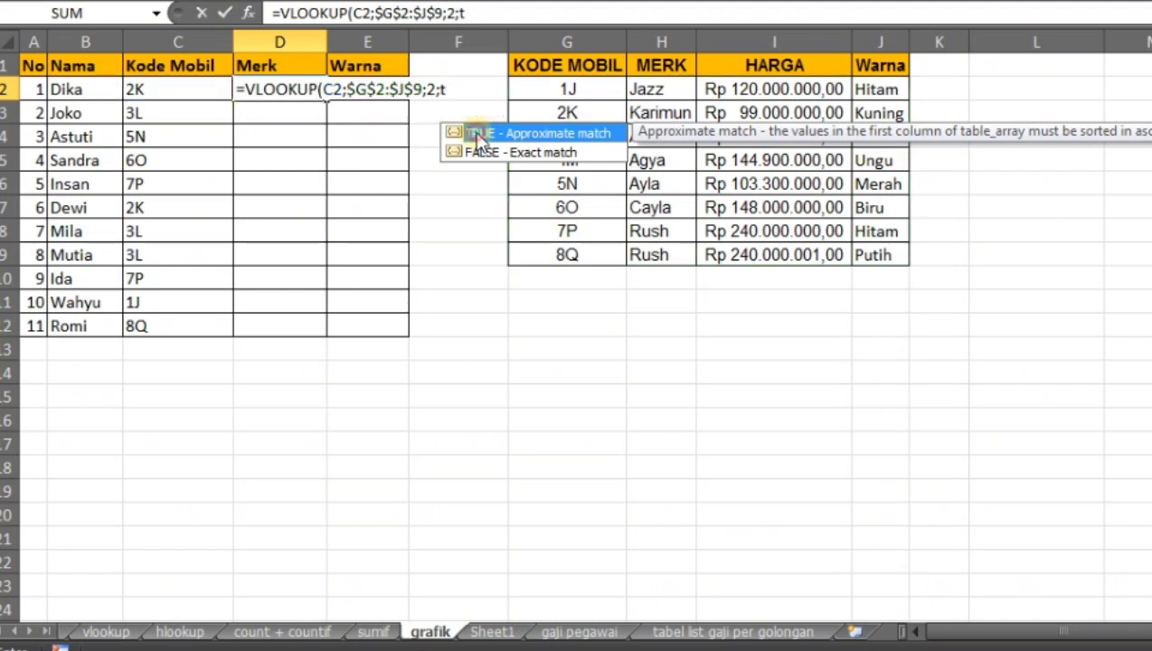
{"action": "double_click", "coordinate": [476, 133]}
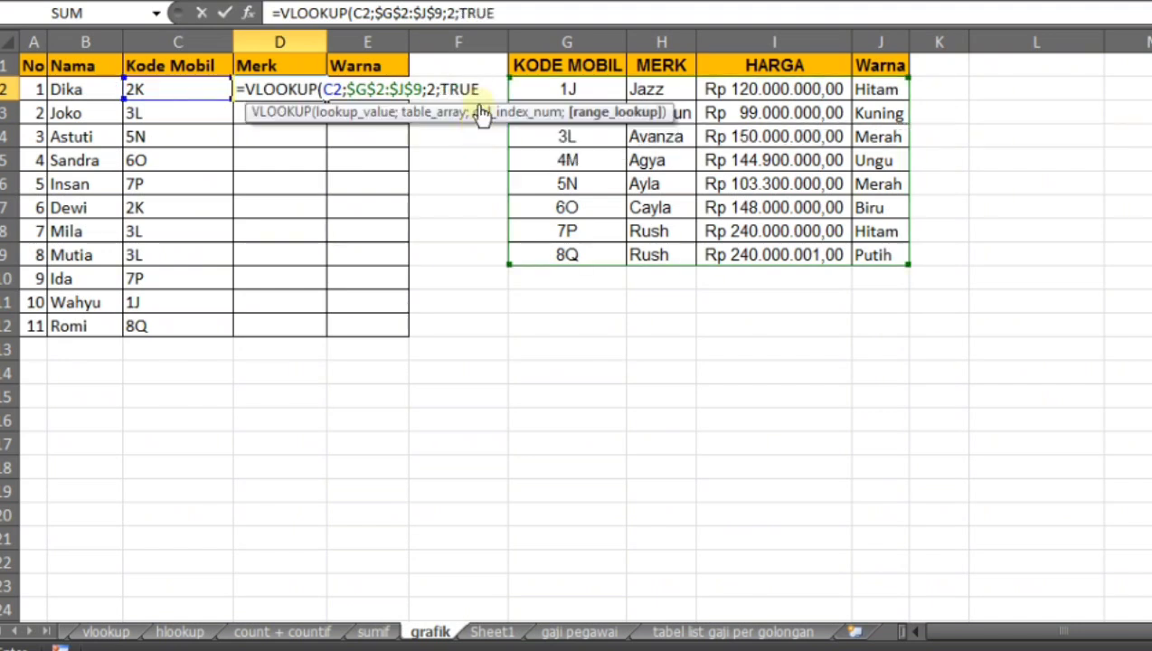
{"action": "key", "text": "BackSpace"}
{"action": "key", "text": "BackSpace"}
{"action": "key", "text": "BackSpace"}
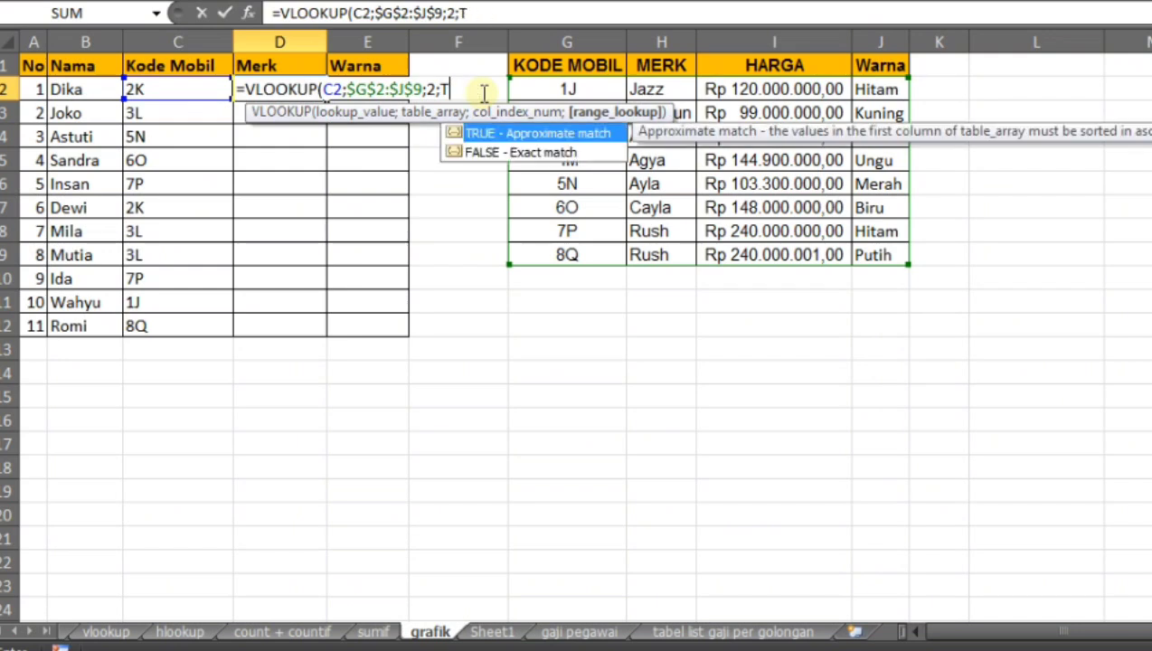
{"action": "key", "text": "BackSpace"}
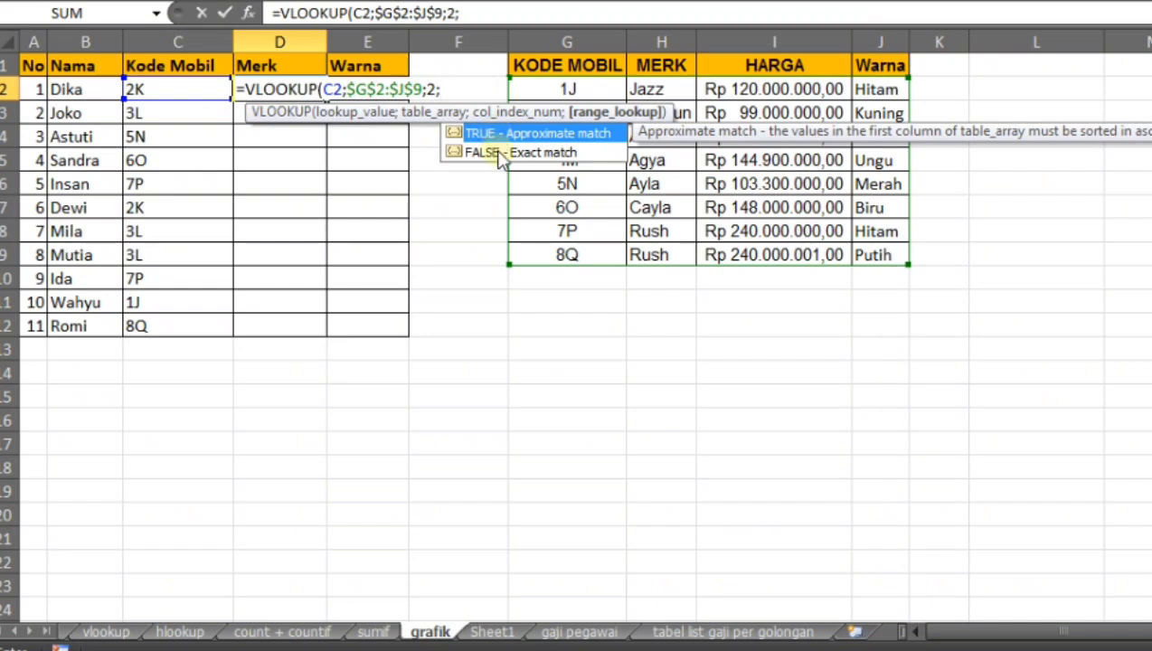
{"action": "left_click", "coordinate": [501, 154]}
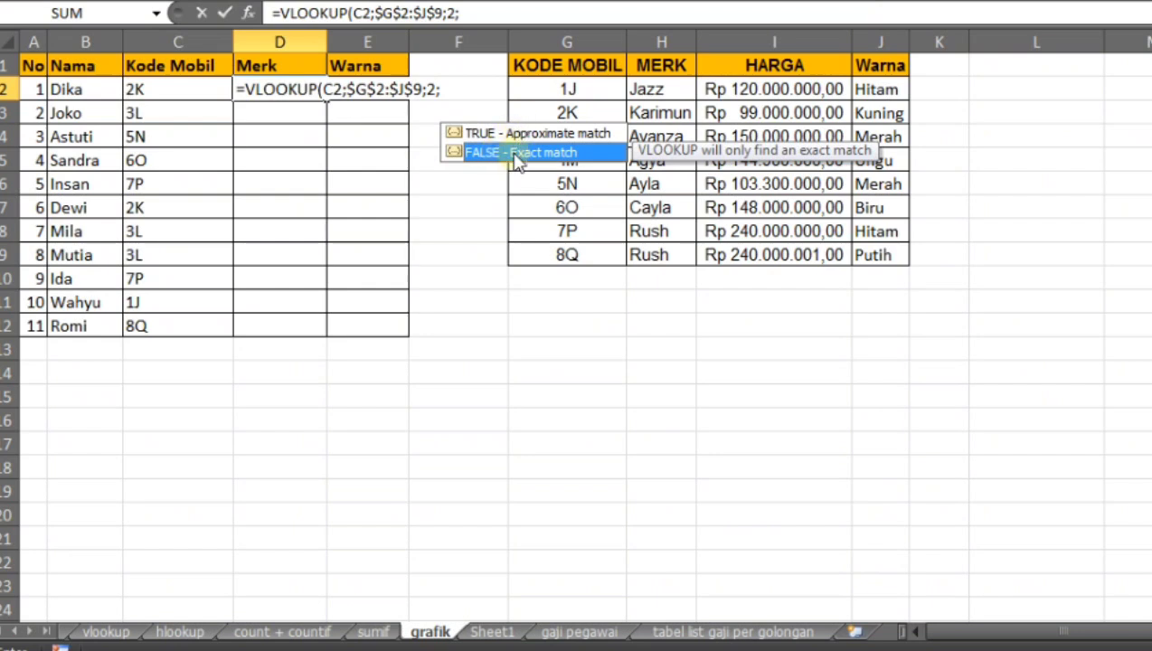
{"action": "type", "text": "Fa"}
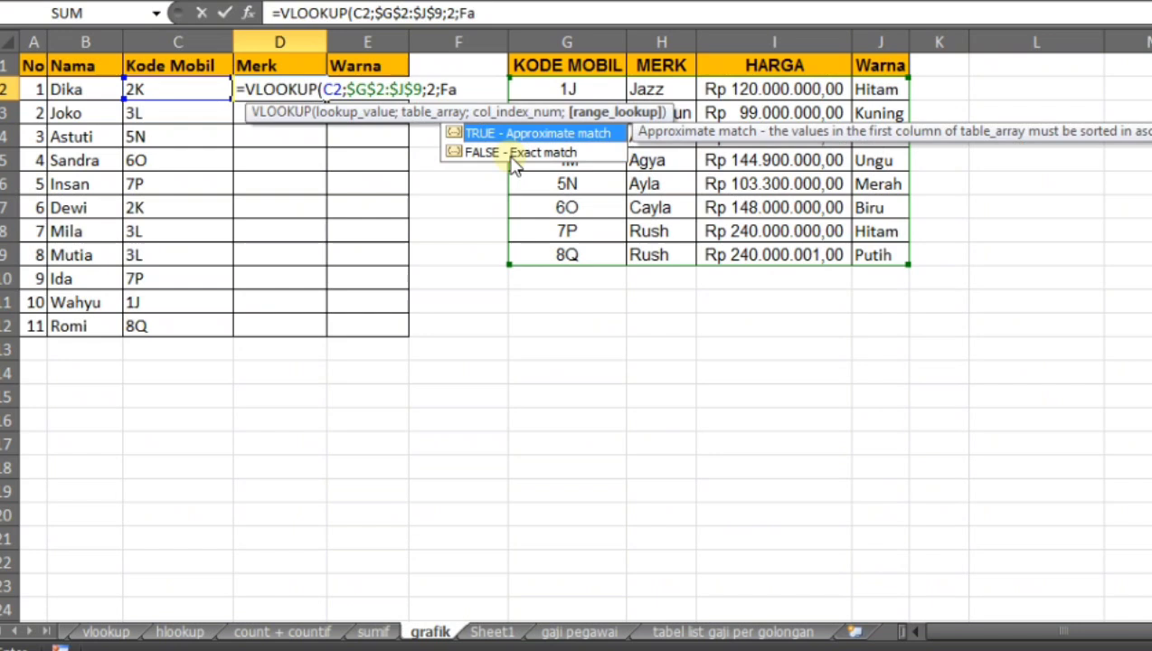
{"action": "key", "text": "BackSpace"}
{"action": "type", "text": "ALSE"}
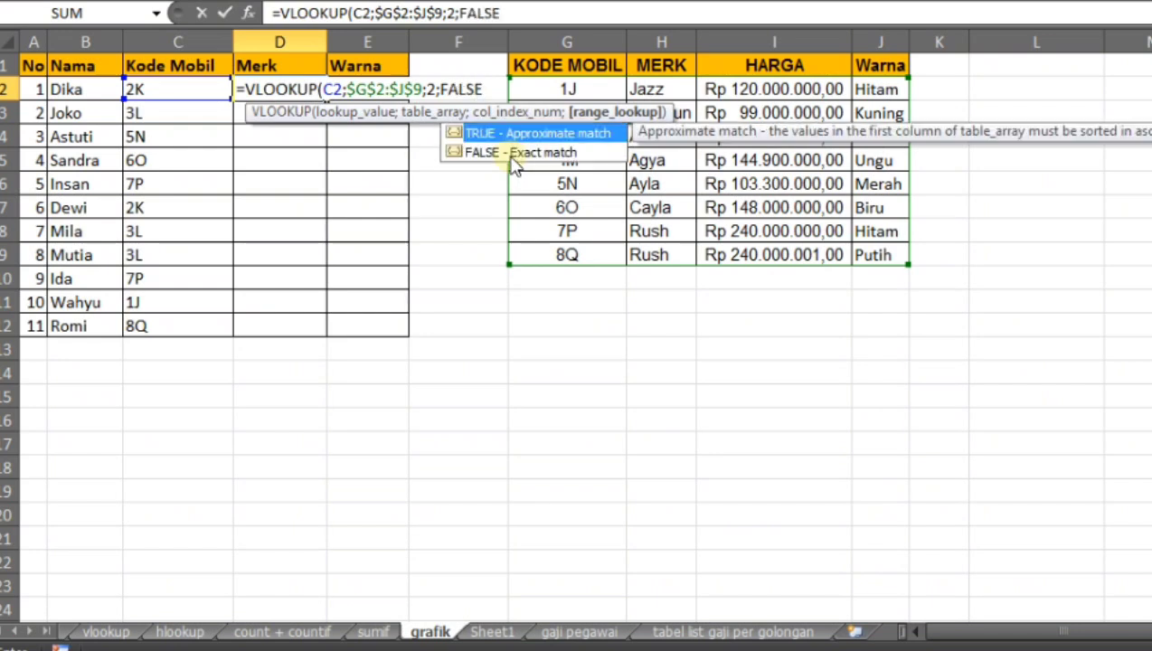
{"action": "key", "text": "BackSpace"}
{"action": "key", "text": "BackSpace"}
{"action": "key", "text": "BackSpace"}
{"action": "key", "text": "BackSpace"}
{"action": "key", "text": "BackSpace"}
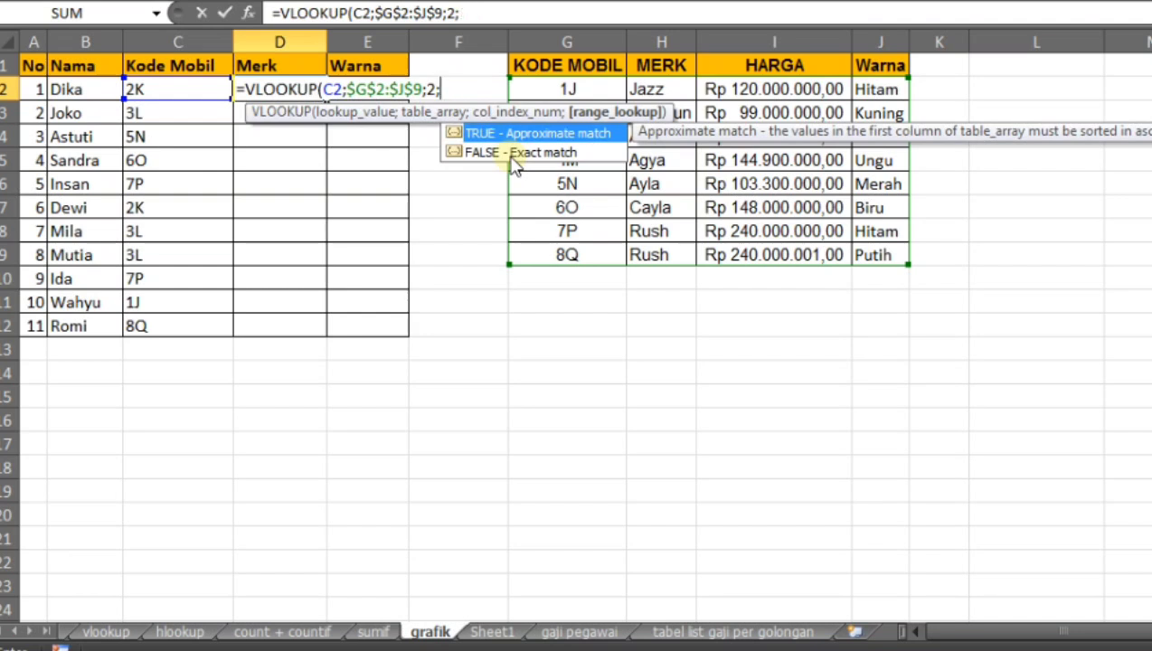
{"action": "double_click", "coordinate": [511, 154]}
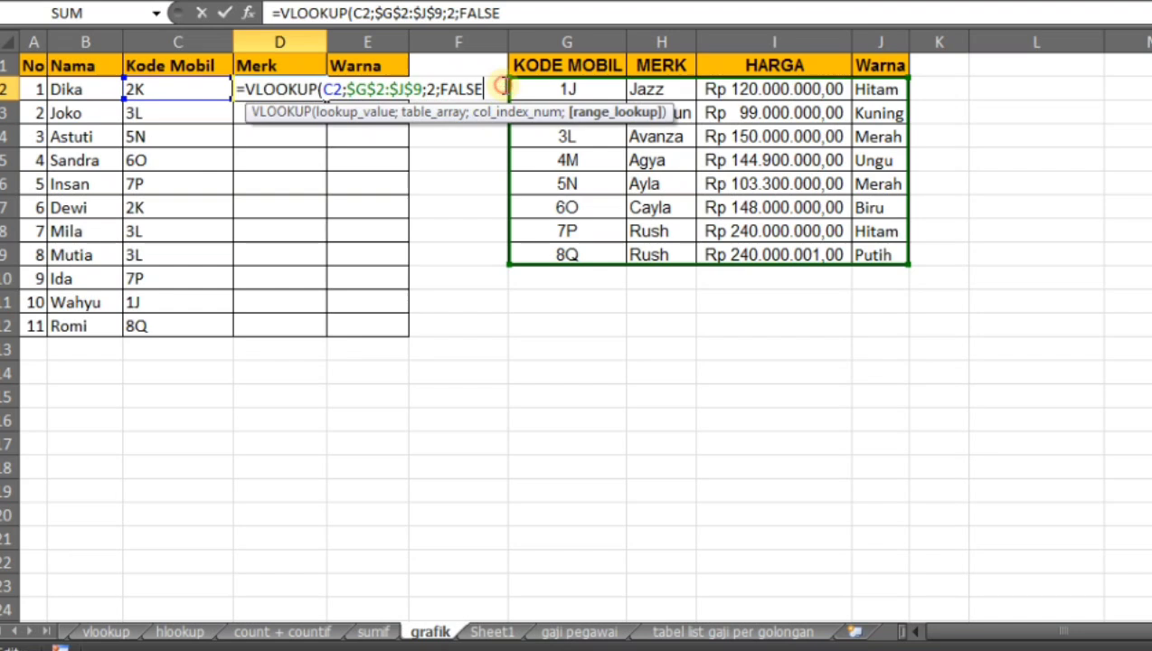
{"action": "key", "text": "BackSpace"}
{"action": "key", "text": "BackSpace"}
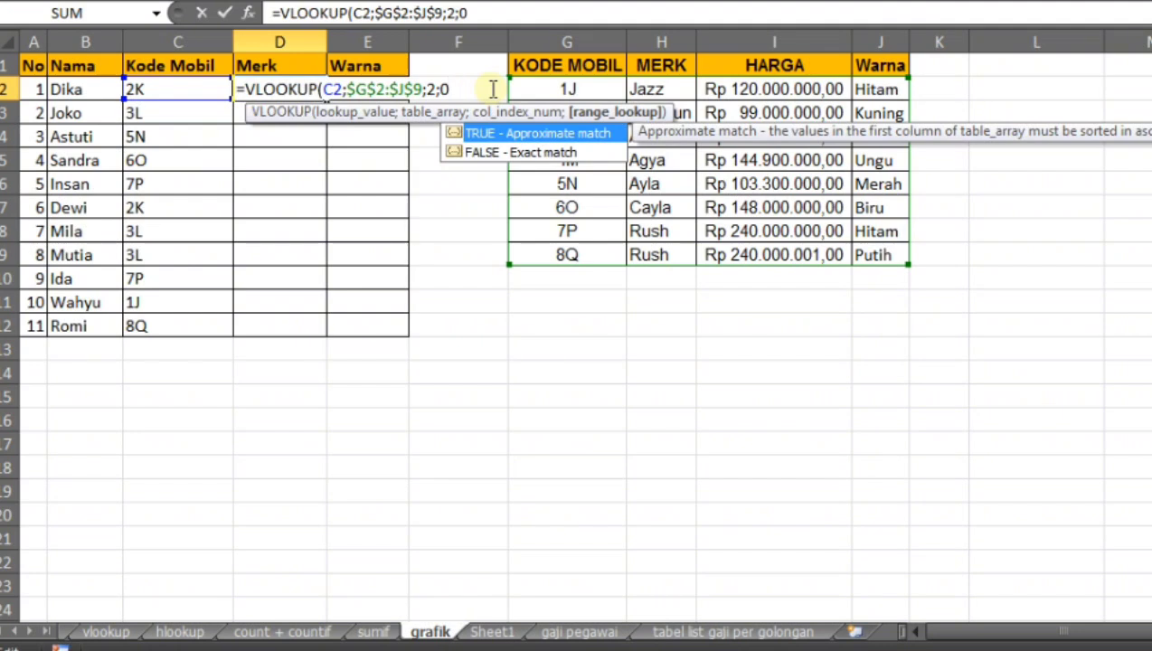
Complete the D2 VLOOKUP with 0 as range lookup and fill the formula down to D12
{"action": "type", "text": ")"}
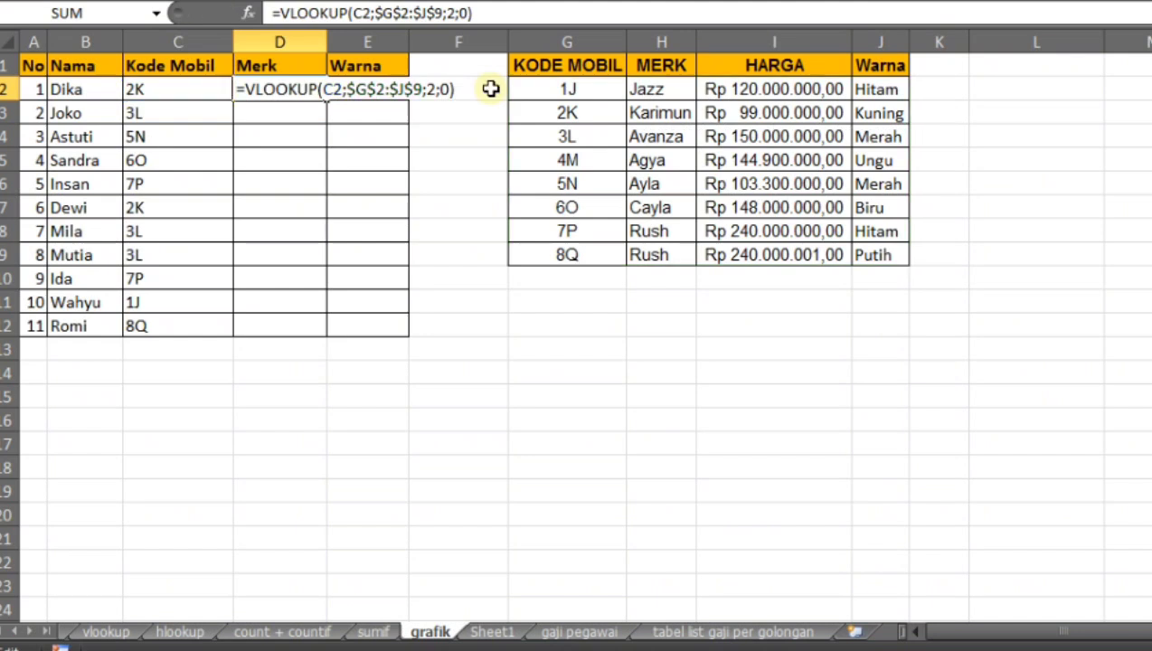
{"action": "key", "text": "Return"}
{"action": "left_click", "coordinate": [297, 89]}
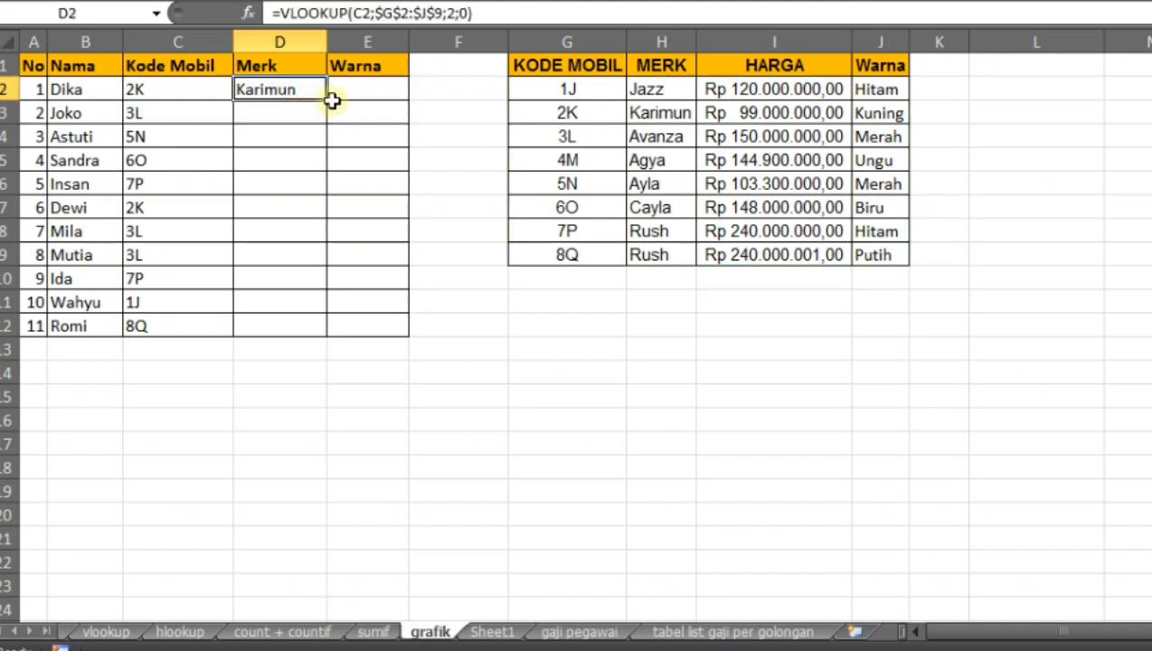
{"action": "left_click_drag", "start_coordinate": [331, 102], "coordinate": [324, 337]}
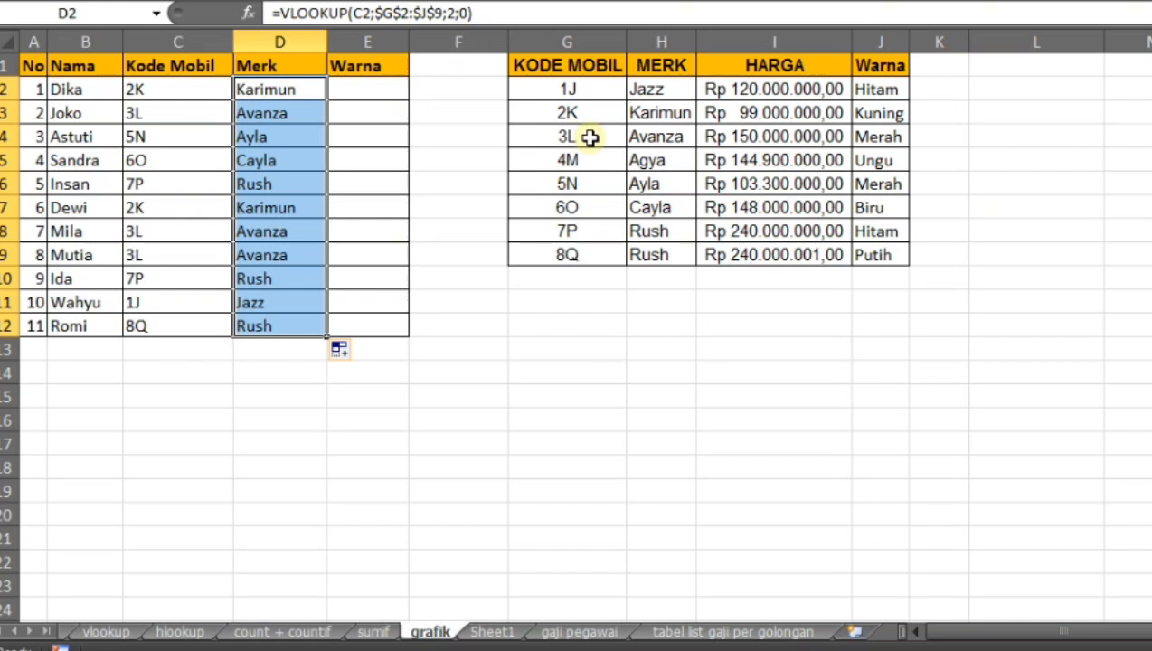
Start a VLOOKUP formula in the first Warna cell, E2, with the car code in C2 as lookup value
{"action": "left_click", "coordinate": [378, 90]}
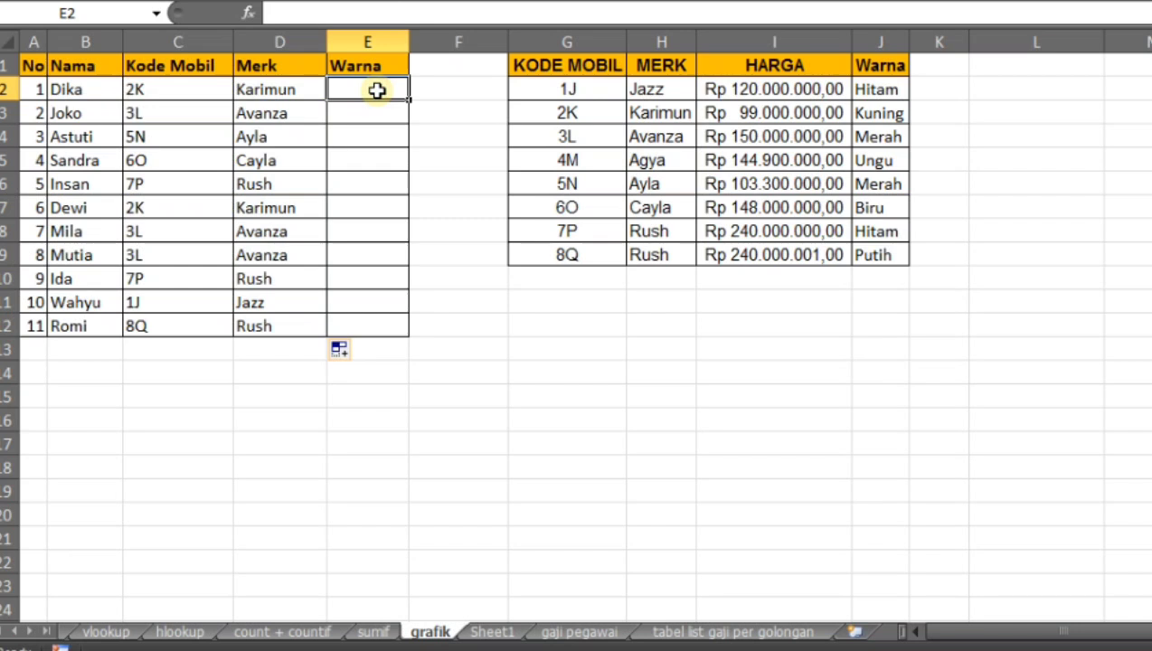
{"action": "type", "text": "="}
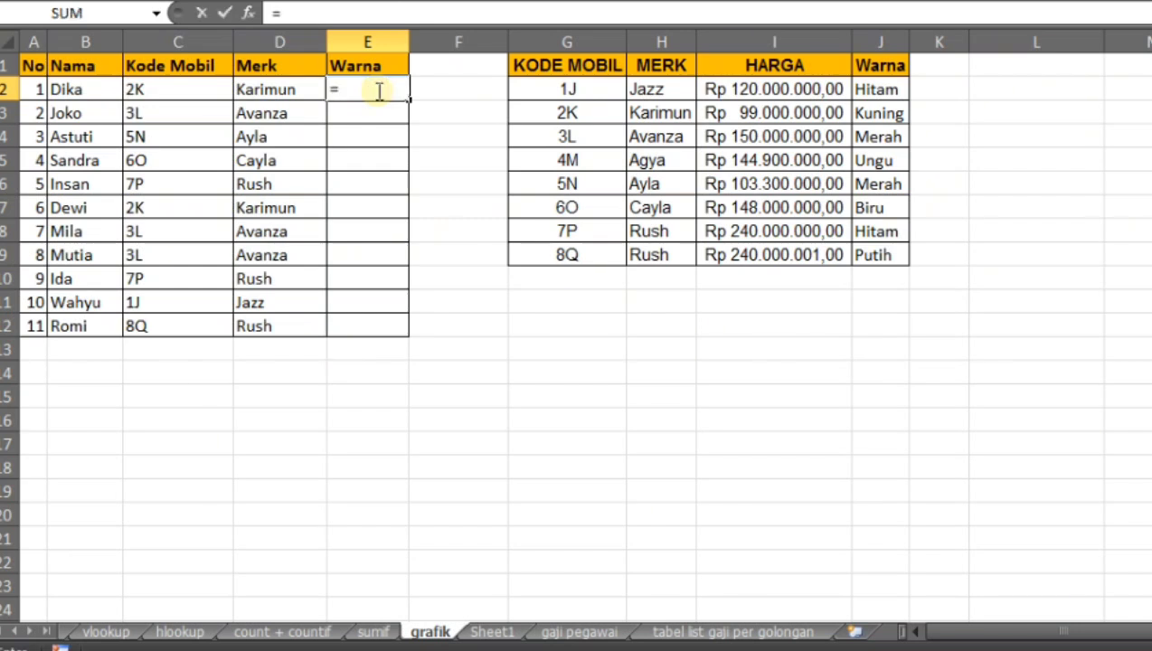
{"action": "type", "text": "VLOOKUP("}
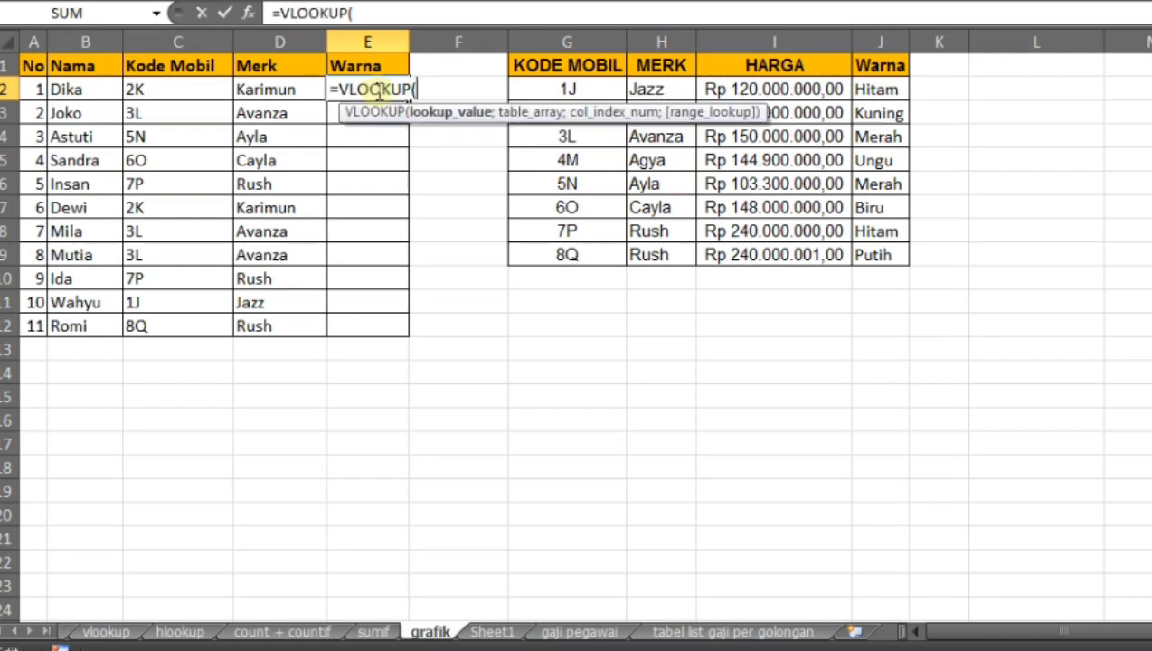
{"action": "left_click", "coordinate": [178, 91]}
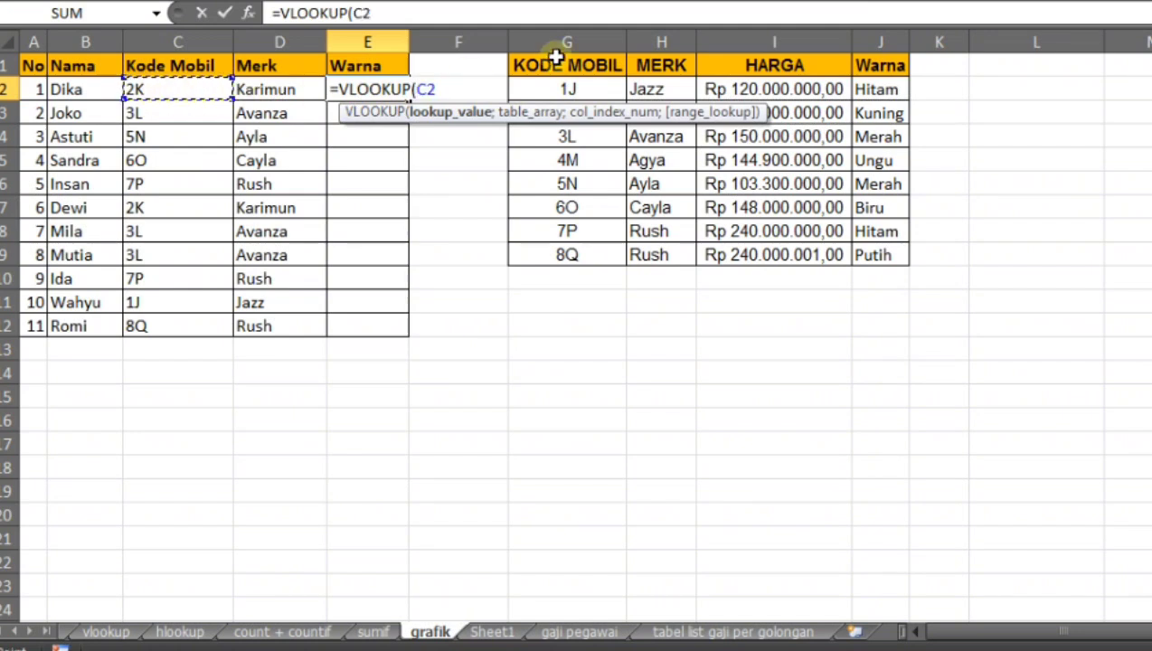
{"action": "type", "text": ";"}
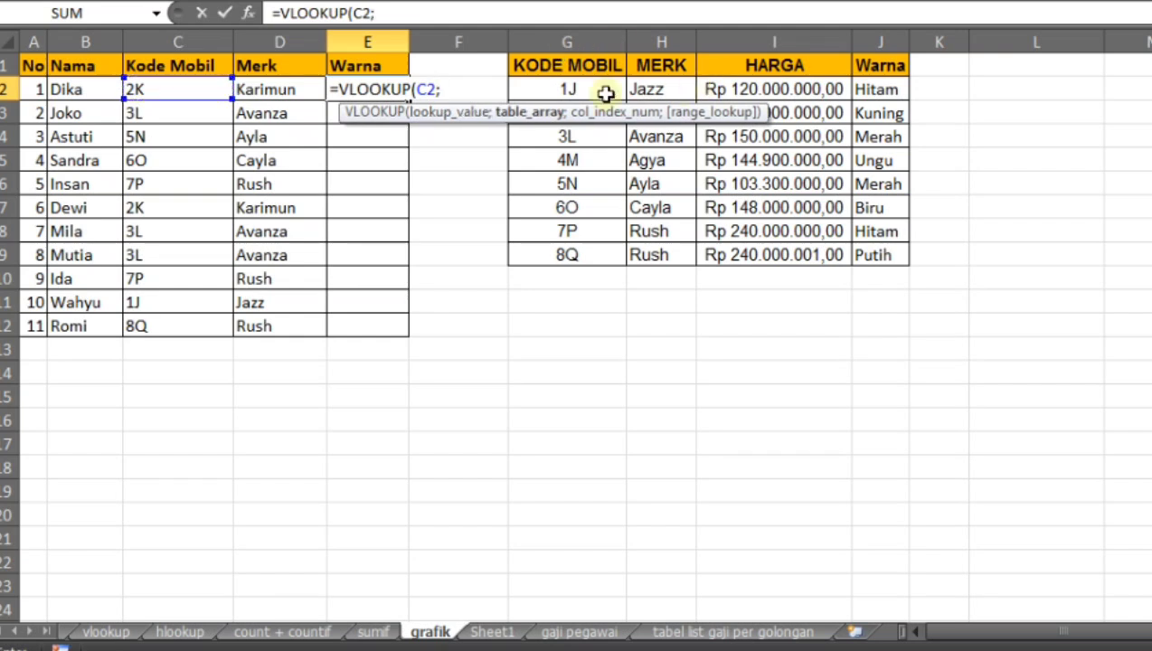
{"action": "left_click_drag", "start_coordinate": [543, 88], "coordinate": [874, 256]}
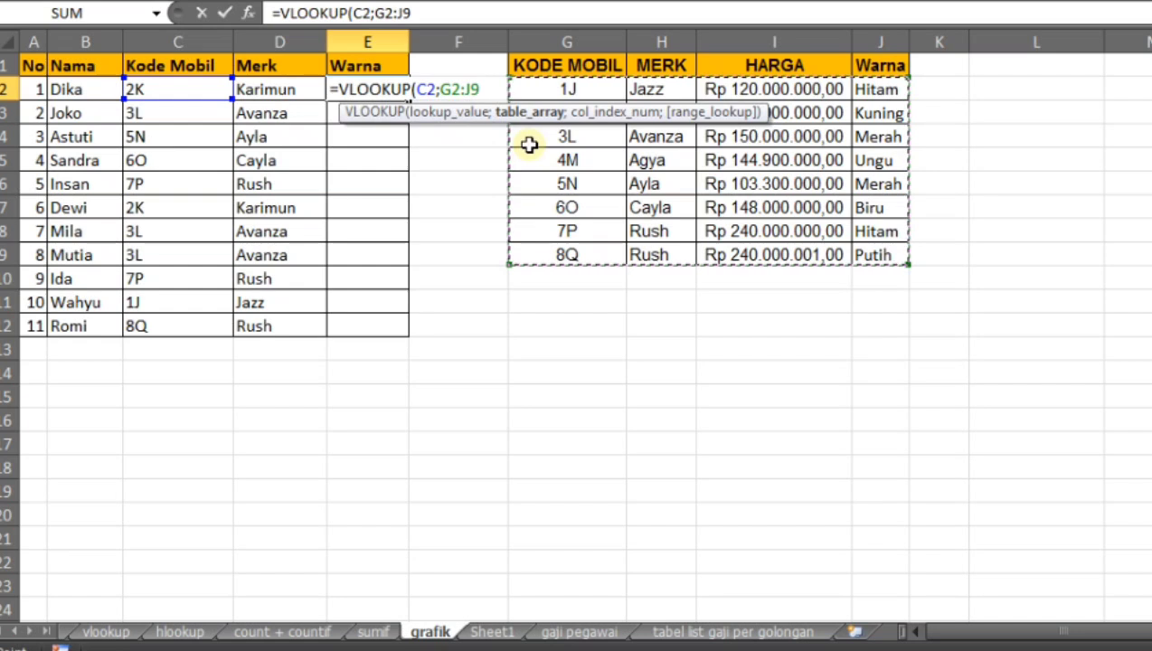
{"action": "key", "text": "F4"}
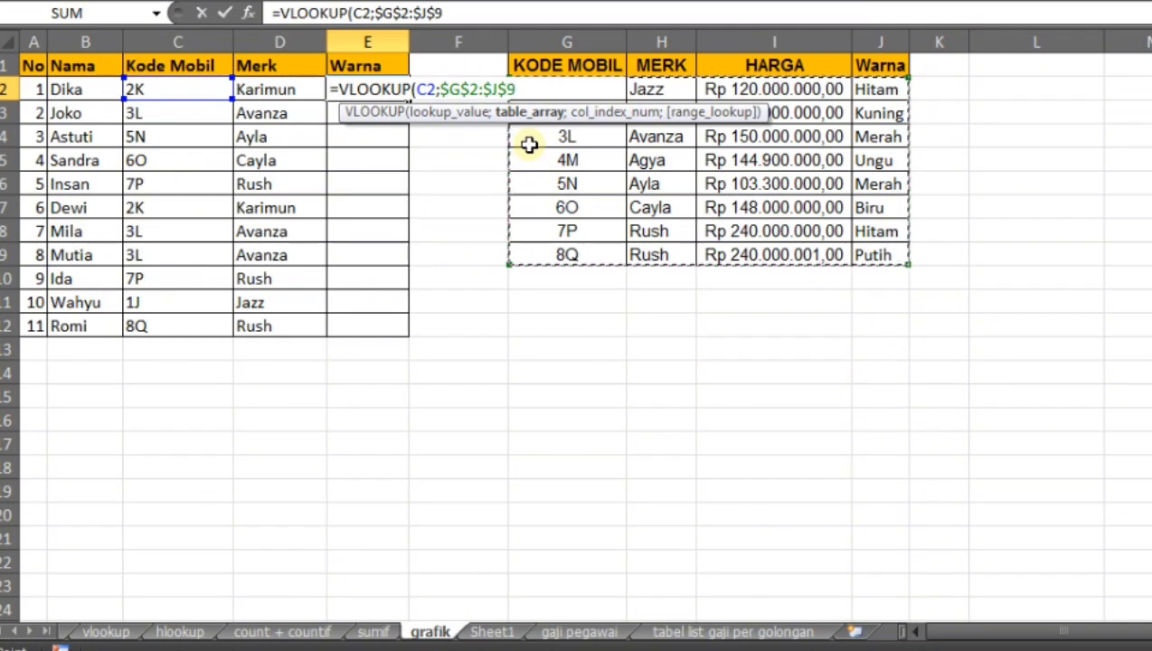
{"action": "key", "text": "F4"}
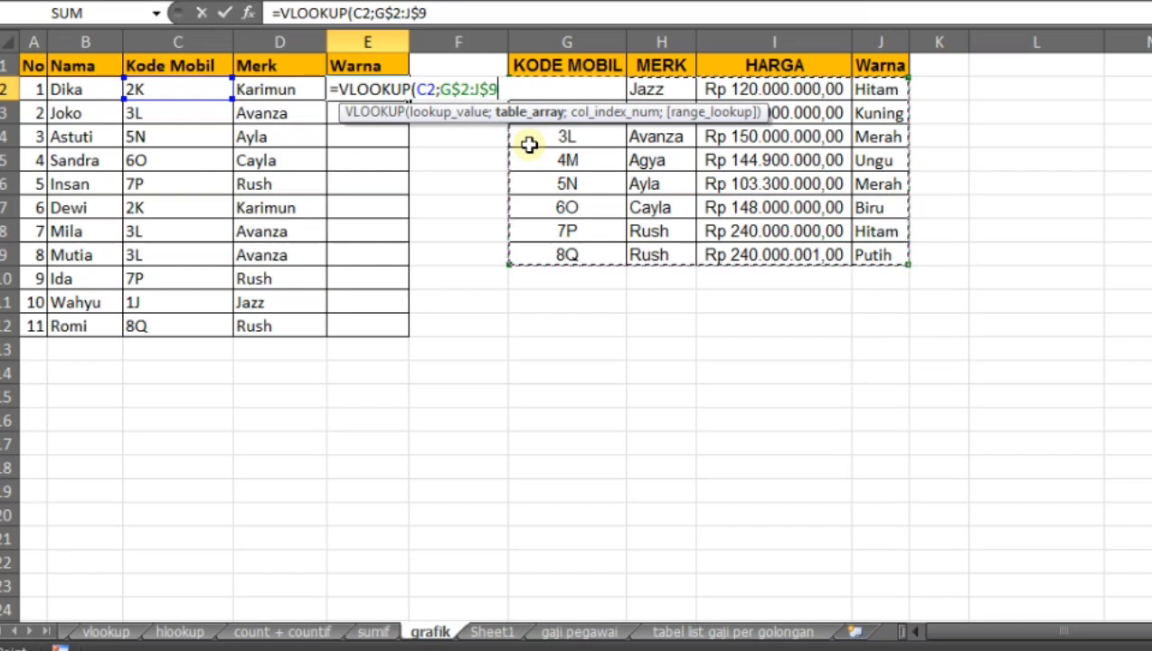
{"action": "left_click", "coordinate": [452, 13]}
{"action": "key", "text": "BackSpace"}
{"action": "key", "text": "BackSpace"}
{"action": "key", "text": "BackSpace"}
{"action": "key", "text": "BackSpace"}
{"action": "key", "text": "BackSpace"}
{"action": "key", "text": "BackSpace"}
{"action": "key", "text": "BackSpace"}
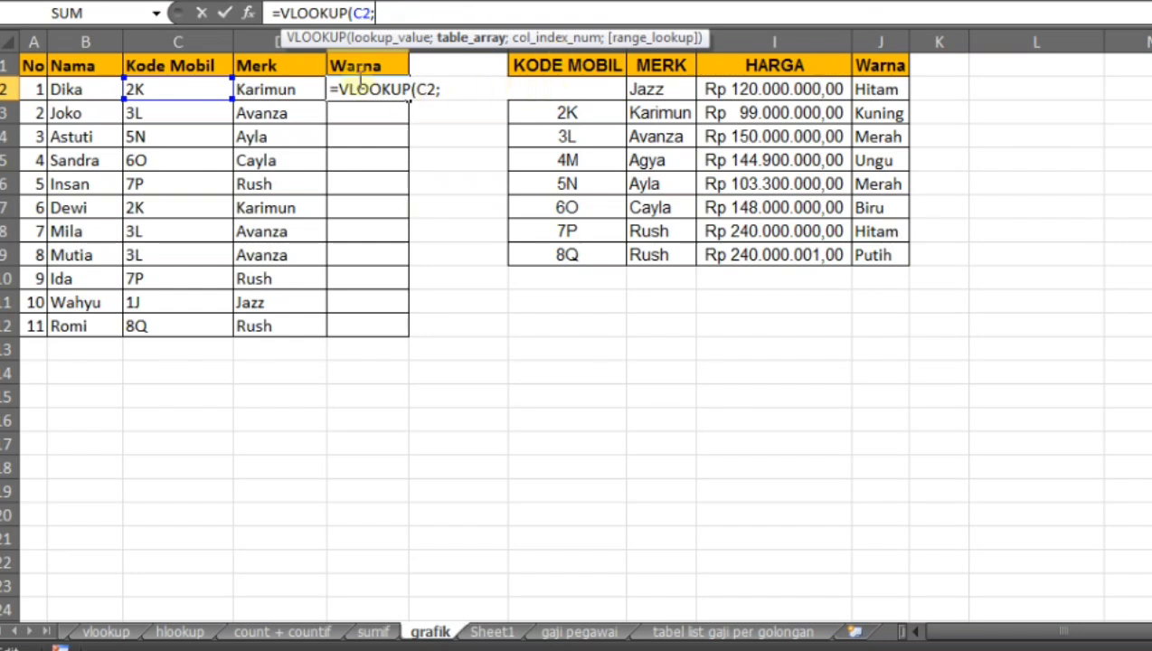
{"action": "key", "text": "BackSpace"}
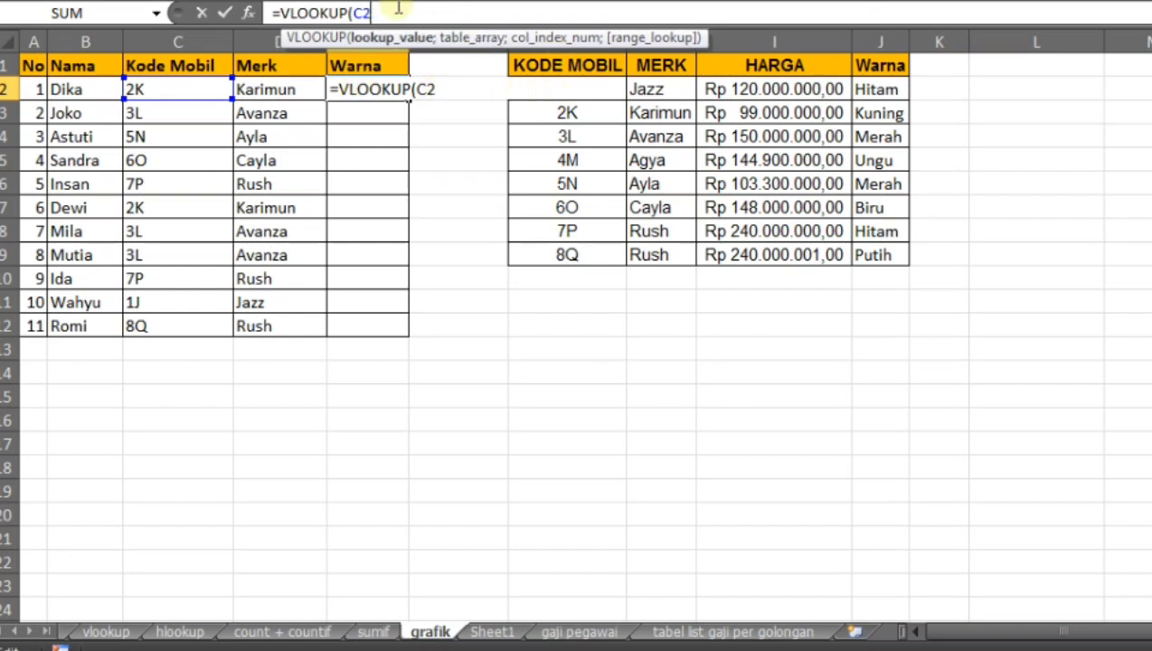
Set the E2 formula's table array to the relative range G2:J9
{"action": "left_click", "coordinate": [563, 91]}
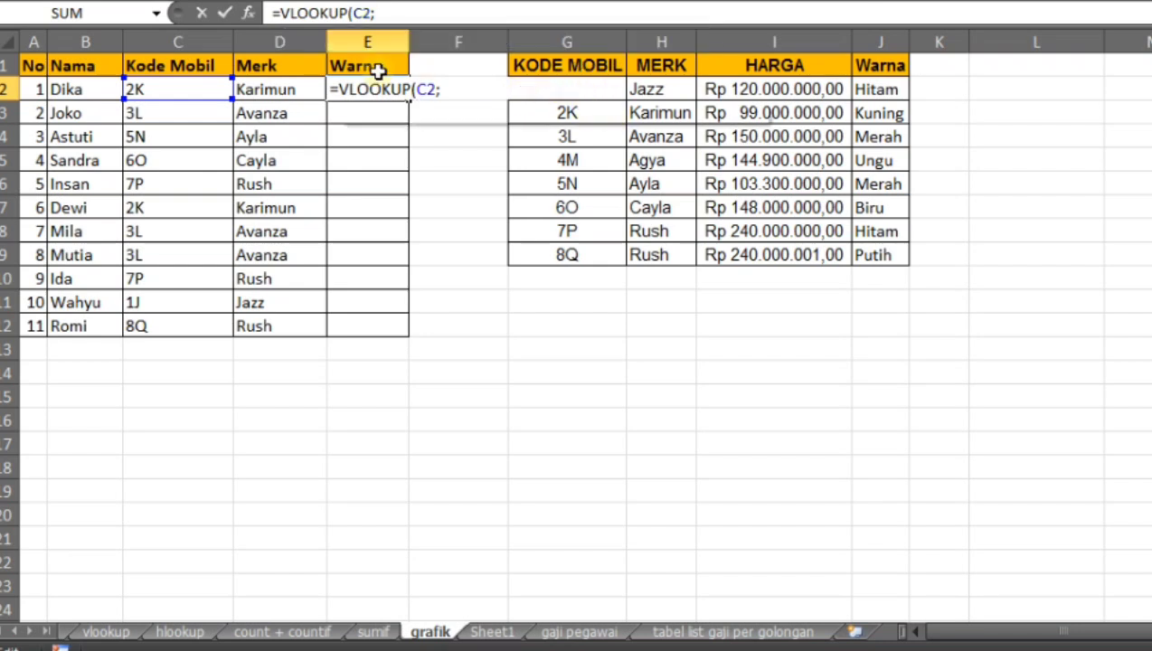
{"action": "left_click", "coordinate": [887, 255]}
{"action": "left_click_drag", "start_coordinate": [791, 190], "coordinate": [563, 89]}
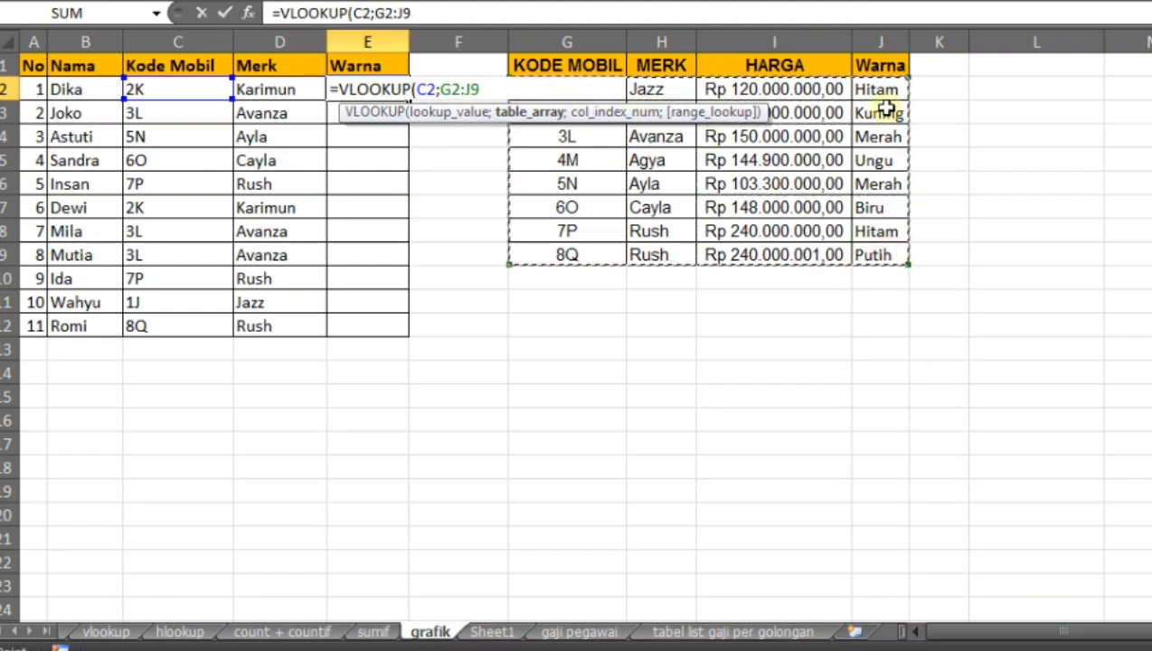
{"action": "left_click", "coordinate": [426, 11]}
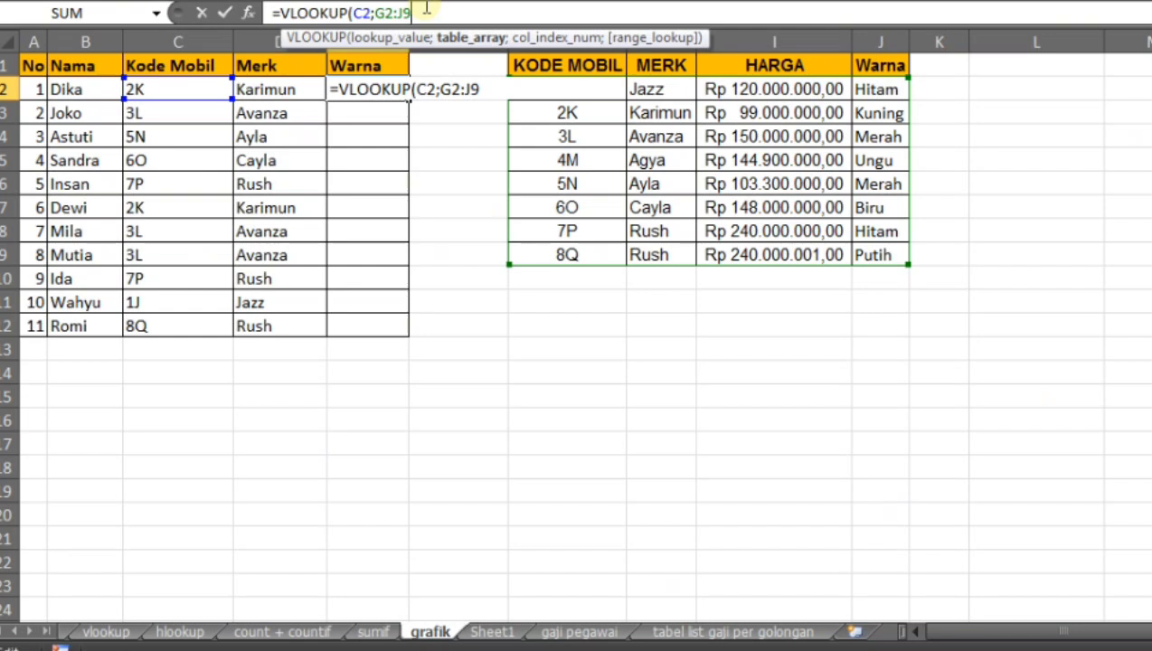
Complete the E2 VLOOKUP with column index 4 and range lookup 0, and fill it down to E12
{"action": "type", "text": ";"}
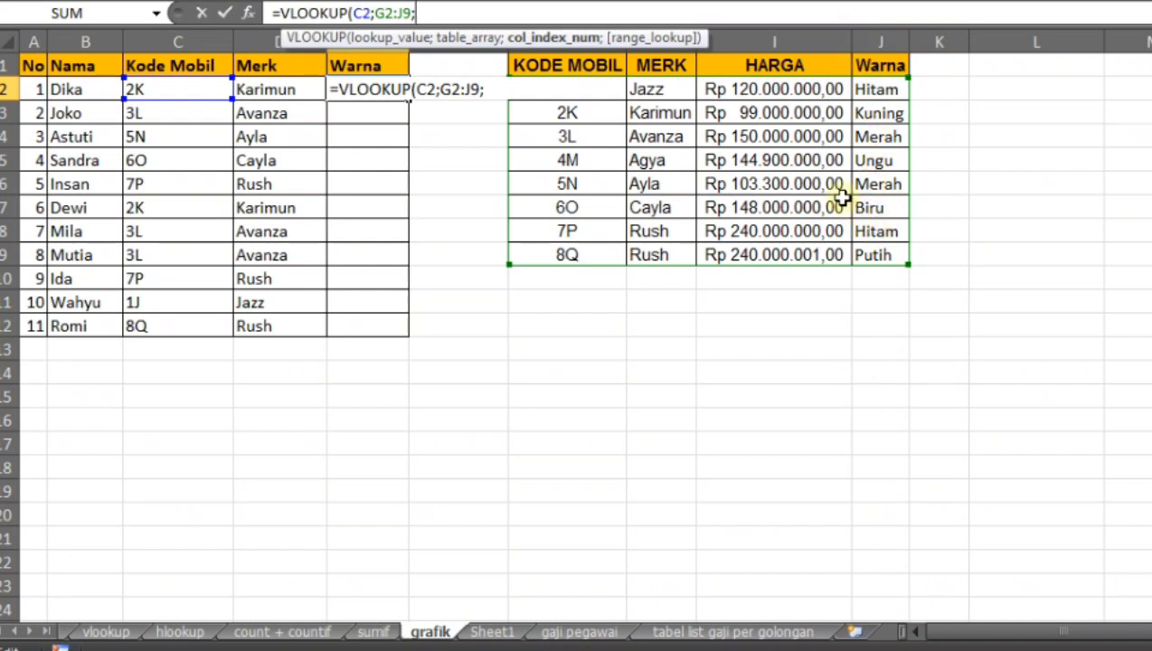
{"action": "type", "text": "4;0"}
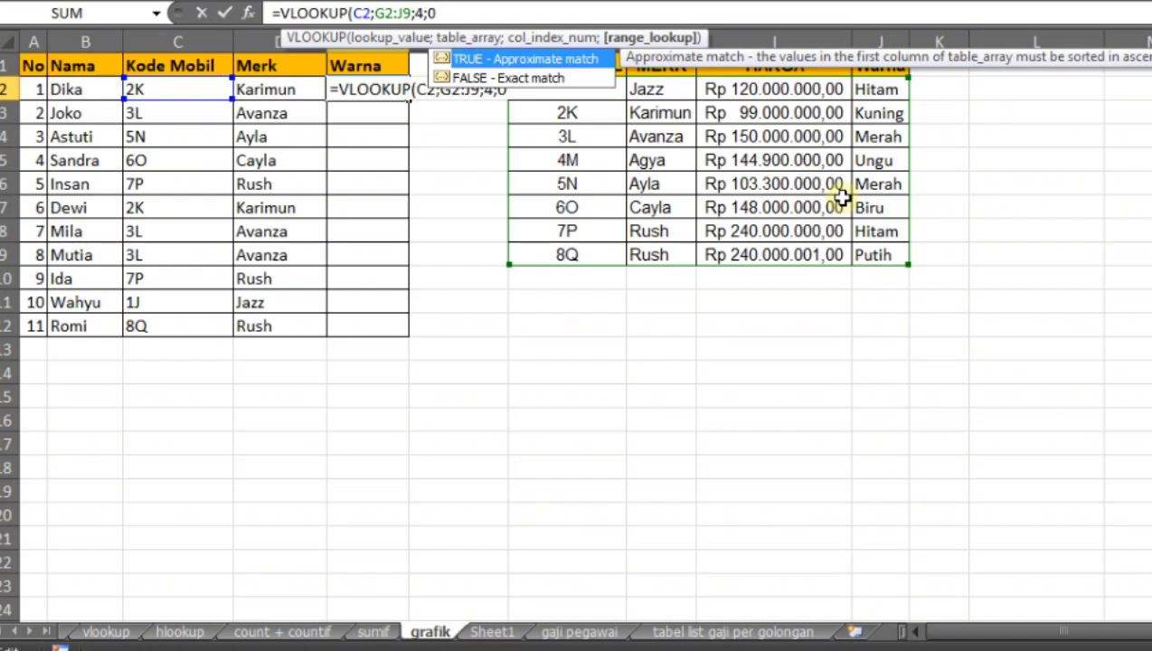
{"action": "type", "text": ")"}
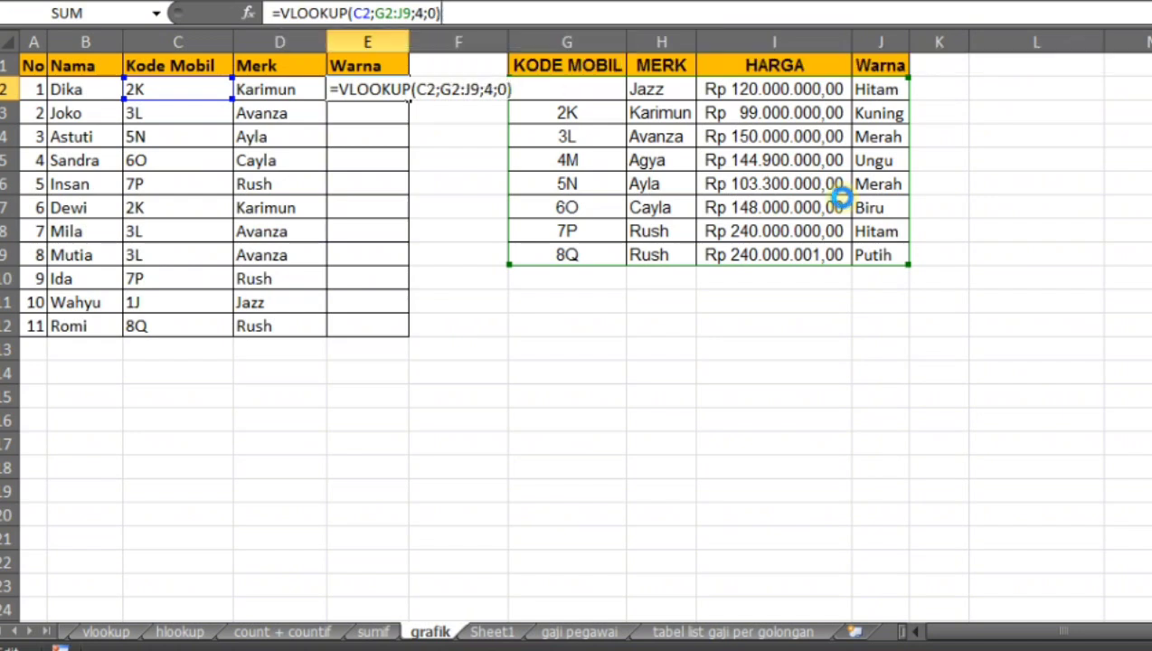
{"action": "key", "text": "Return"}
{"action": "left_click", "coordinate": [381, 88]}
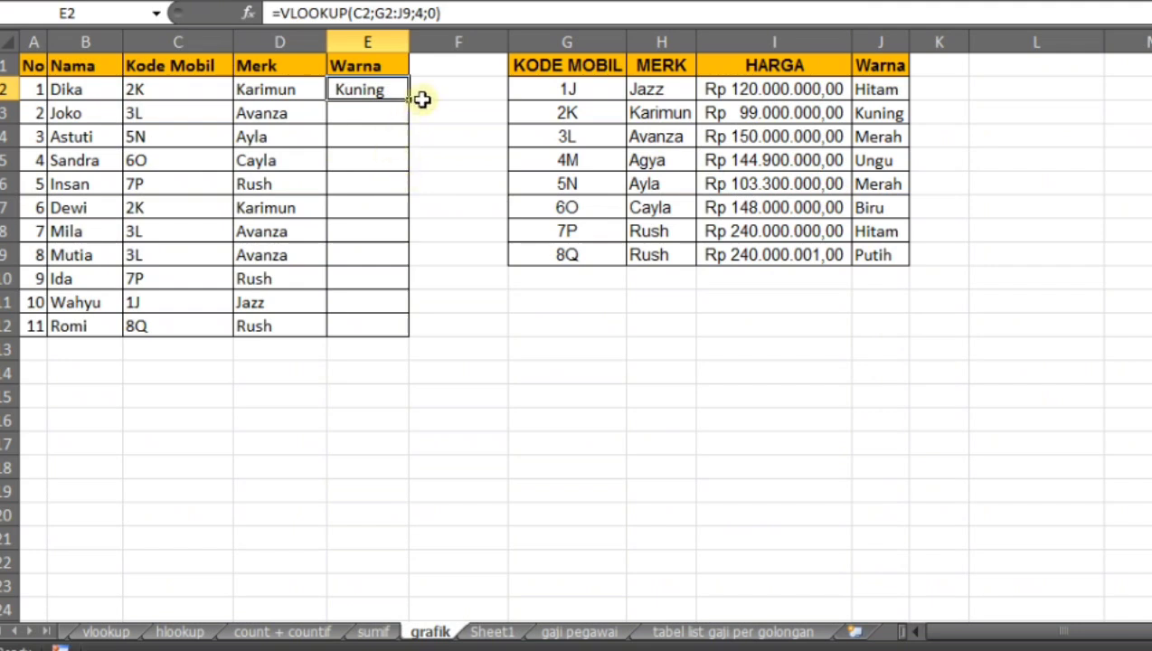
{"action": "left_click_drag", "start_coordinate": [408, 102], "coordinate": [403, 329]}
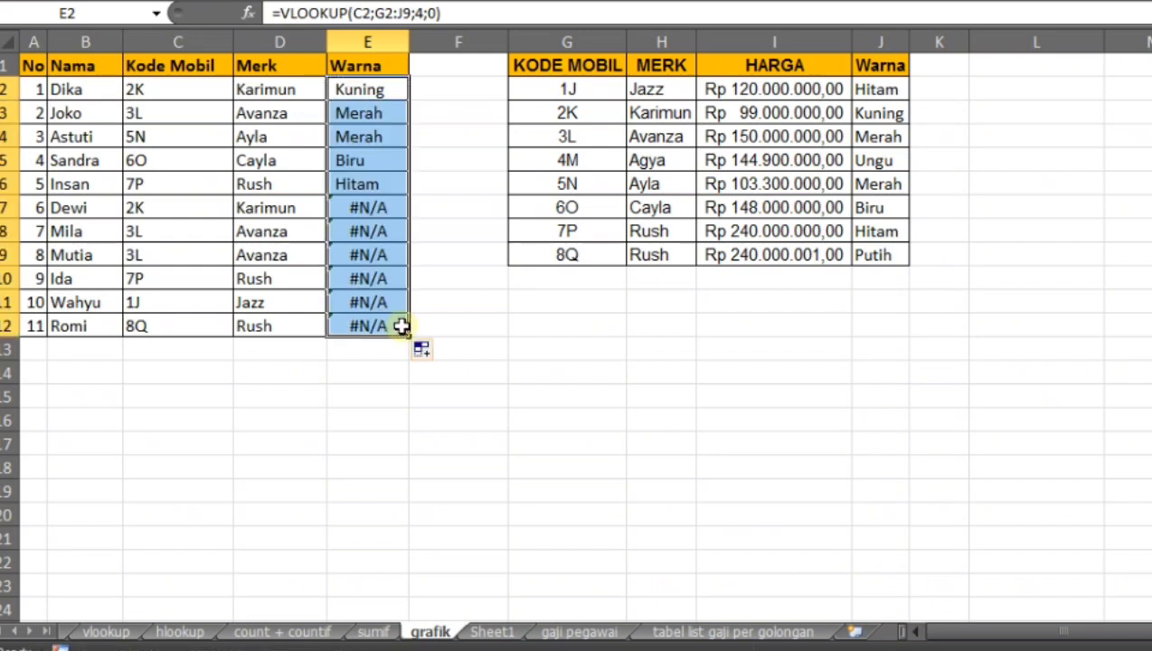
Examine the table ranges in the filled Warna formulas, comparing E2 and E6 with E7, E9, E11 and E12
{"action": "left_click", "coordinate": [375, 208]}
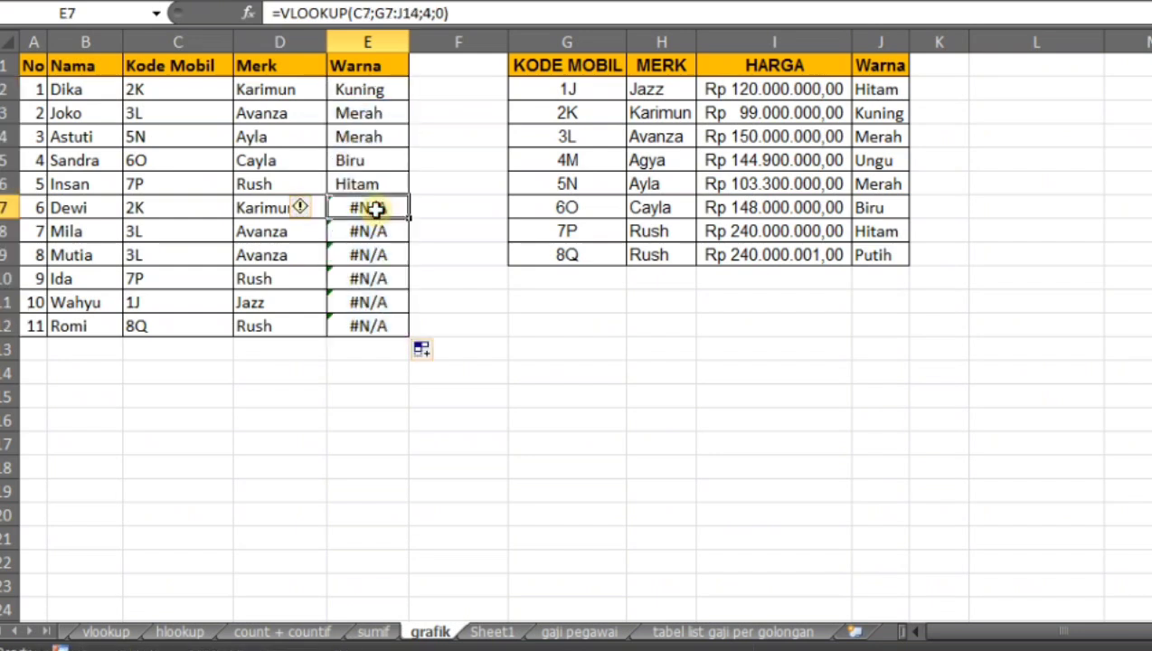
{"action": "left_click", "coordinate": [377, 256]}
{"action": "left_click", "coordinate": [385, 302]}
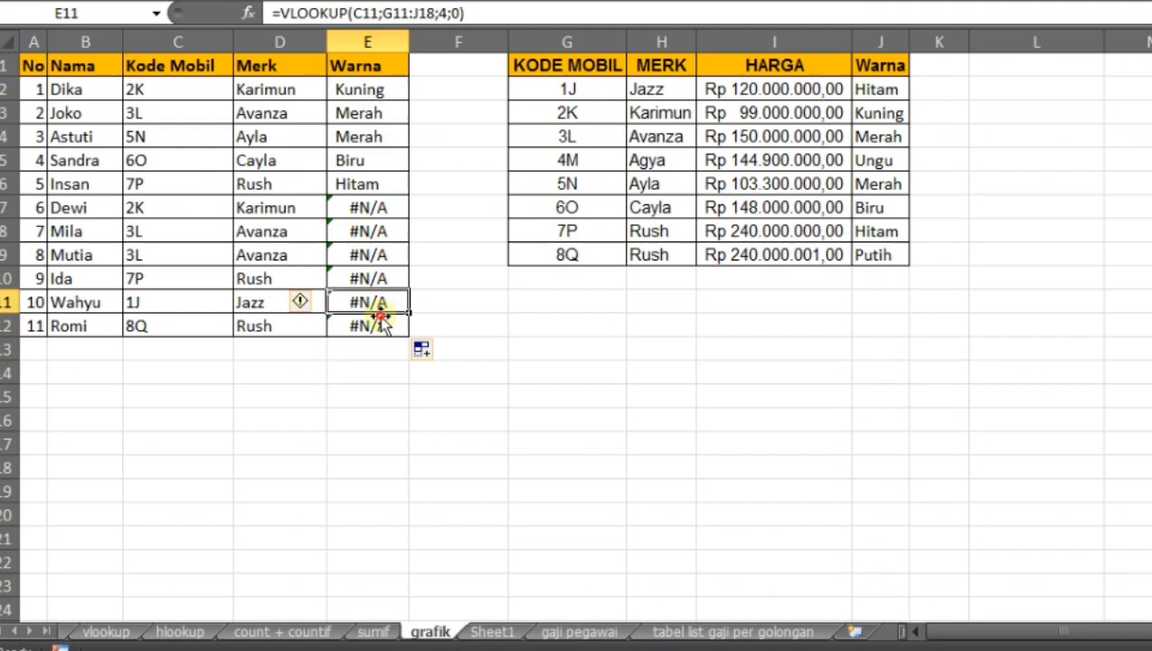
{"action": "left_click", "coordinate": [366, 207]}
{"action": "left_click", "coordinate": [372, 255]}
{"action": "left_click", "coordinate": [373, 322]}
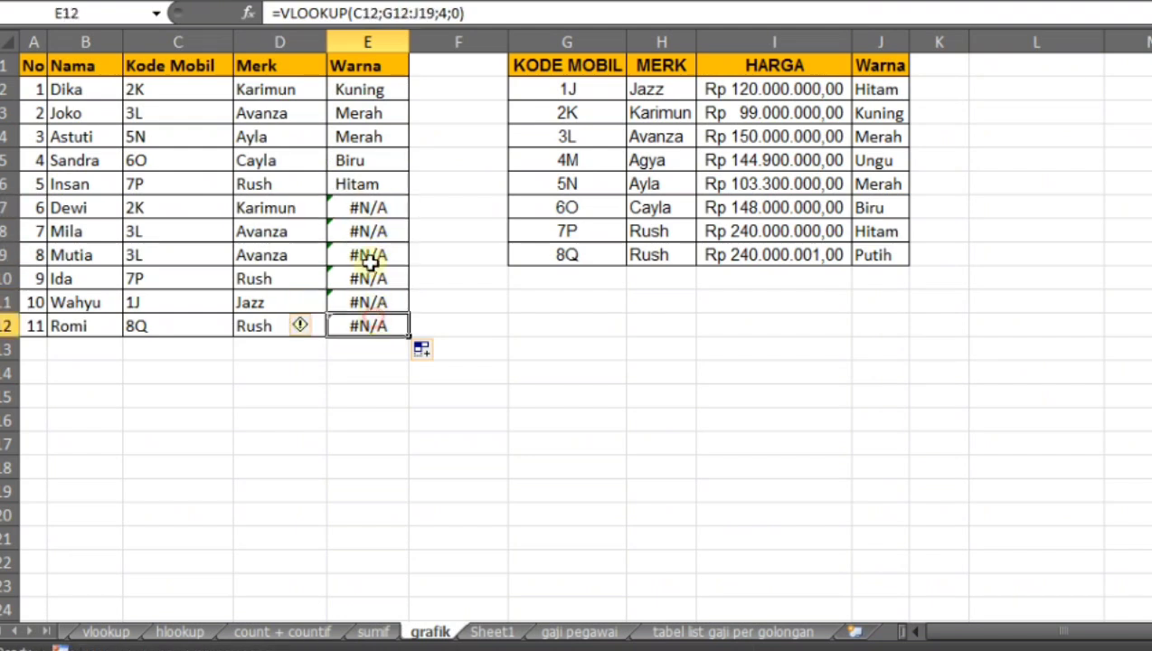
{"action": "left_click", "coordinate": [366, 93]}
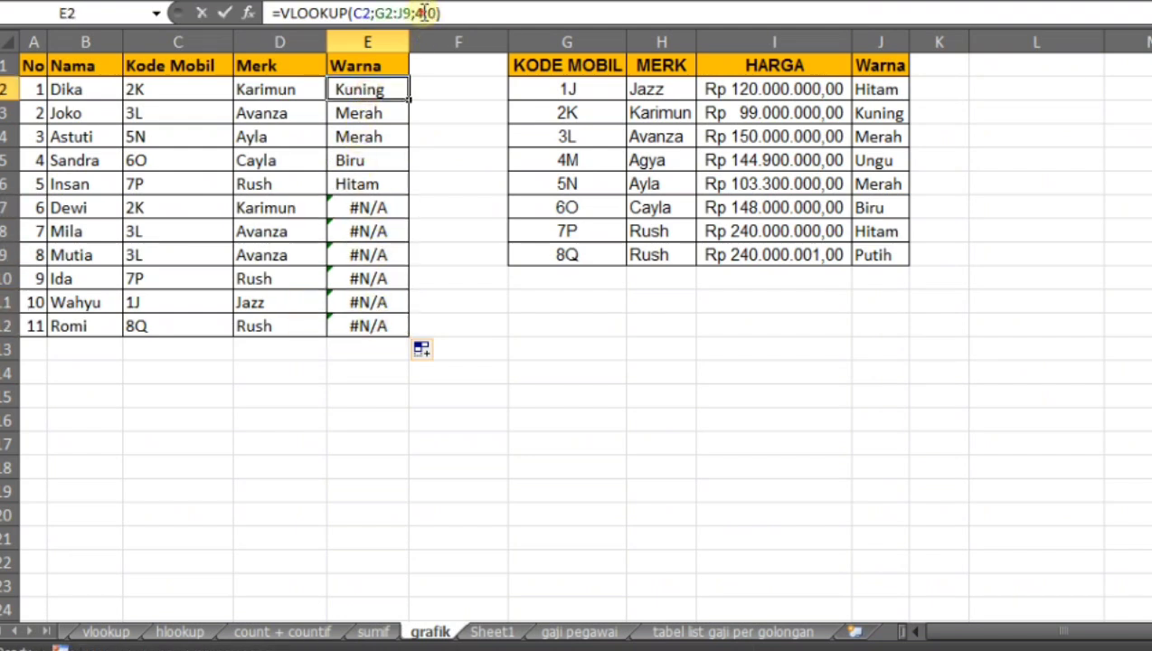
{"action": "left_click", "coordinate": [423, 11]}
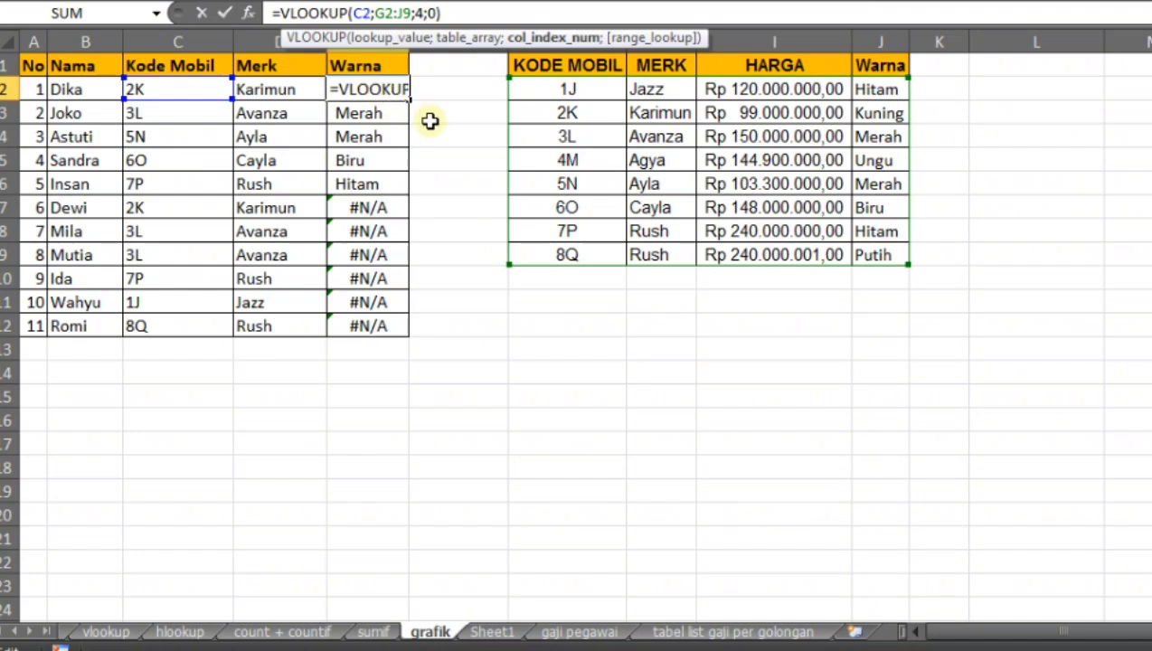
{"action": "left_click", "coordinate": [439, 95]}
{"action": "left_click", "coordinate": [393, 91]}
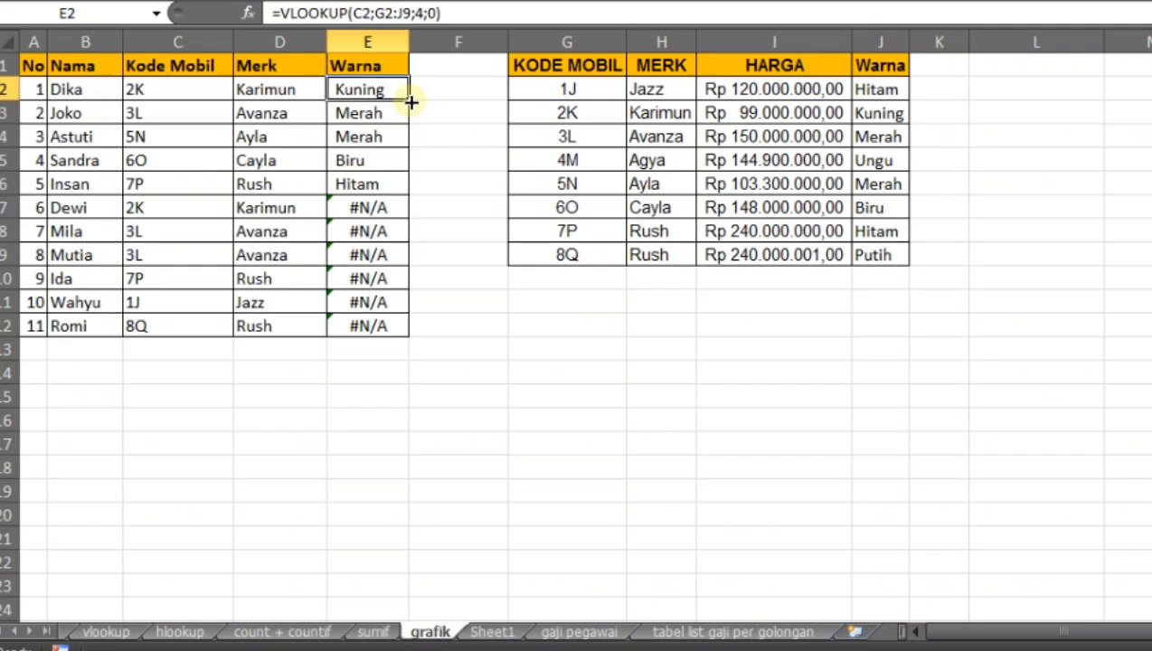
{"action": "left_click", "coordinate": [390, 187]}
{"action": "left_click", "coordinate": [463, 12]}
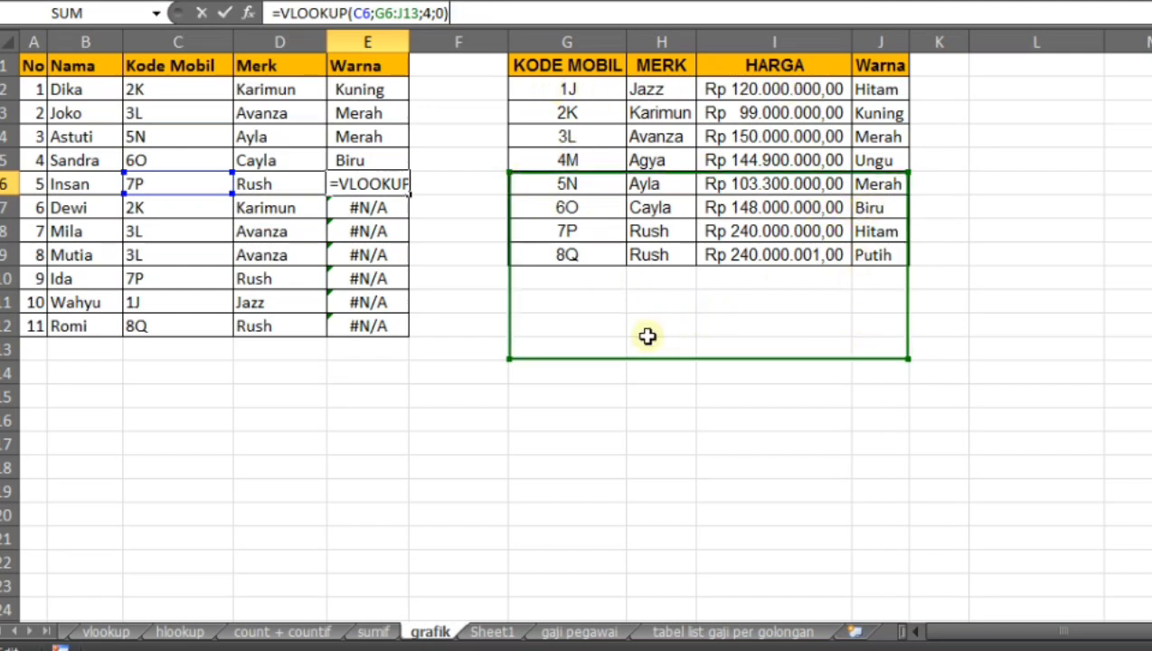
Replace everything after C2 in the E2 formula with the absolute table array $G$2:$J$9
{"action": "left_click", "coordinate": [385, 93]}
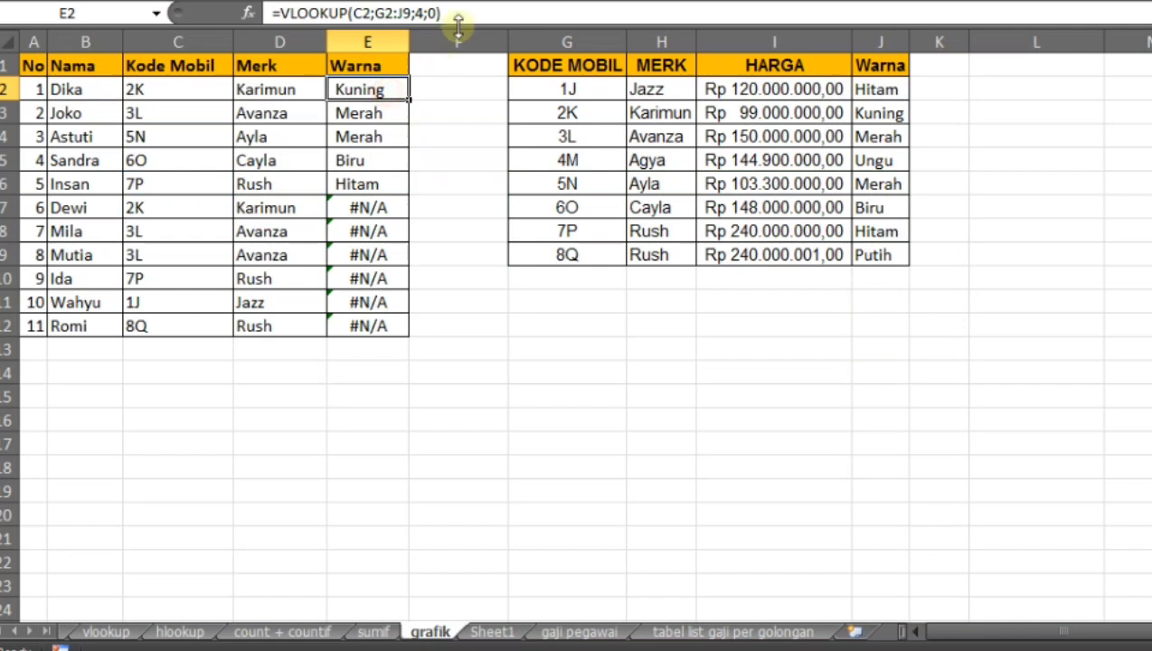
{"action": "left_click", "coordinate": [466, 11]}
{"action": "left_click_drag", "start_coordinate": [465, 11], "coordinate": [367, 14]}
{"action": "key", "text": "BackSpace"}
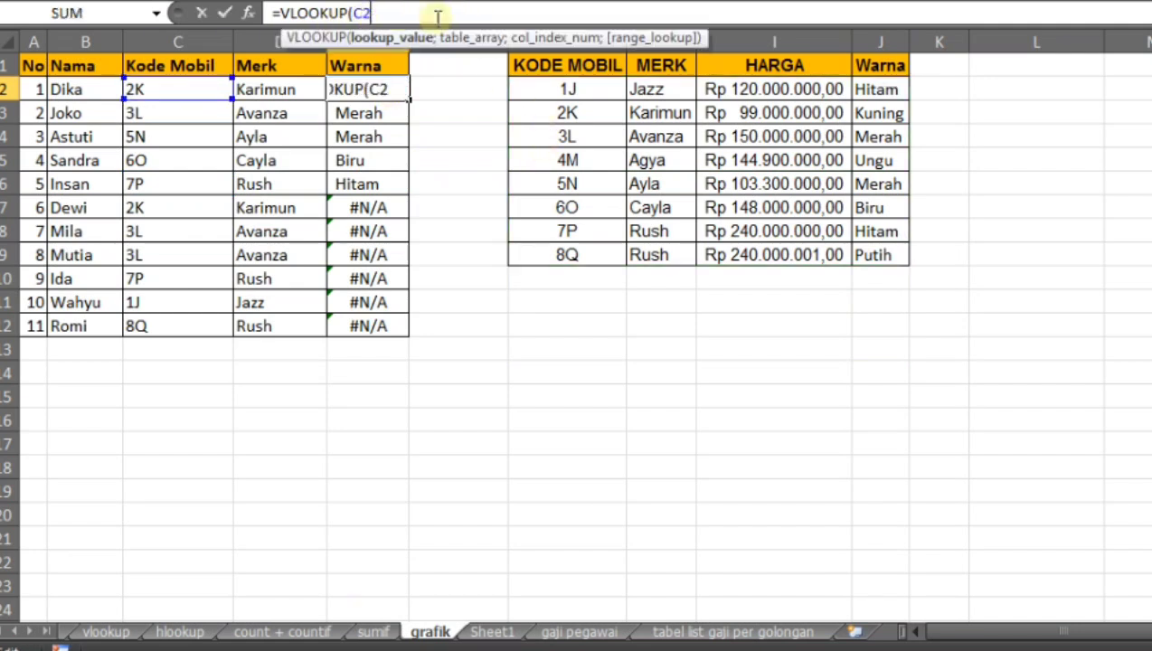
{"action": "type", "text": ";"}
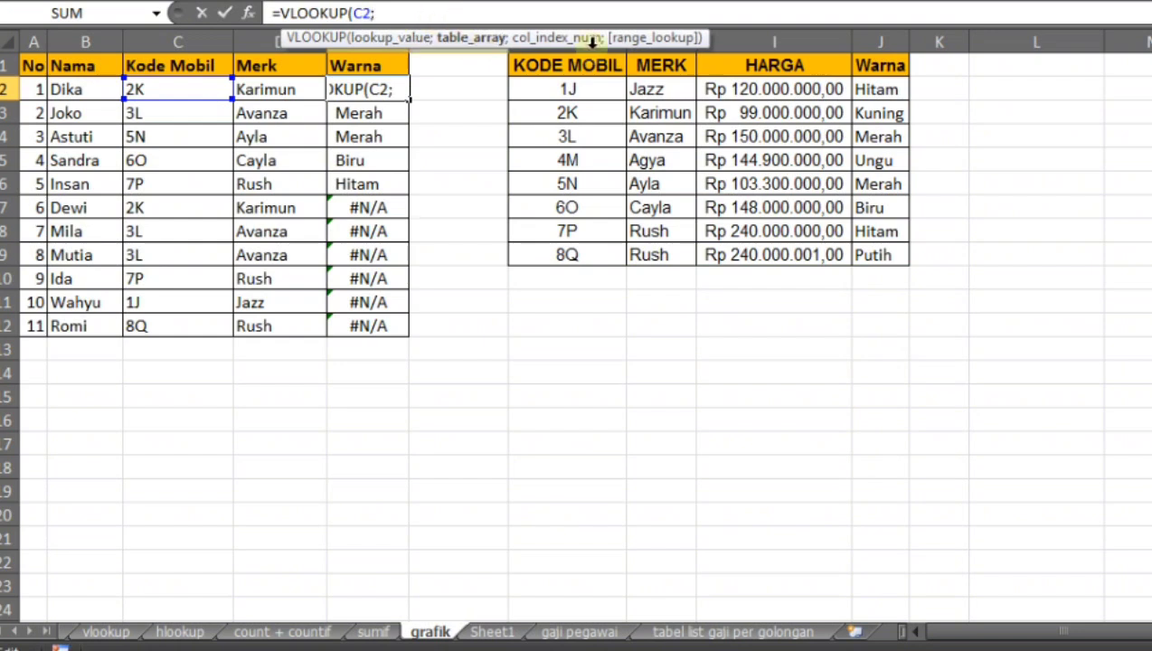
{"action": "left_click_drag", "start_coordinate": [583, 89], "coordinate": [872, 247]}
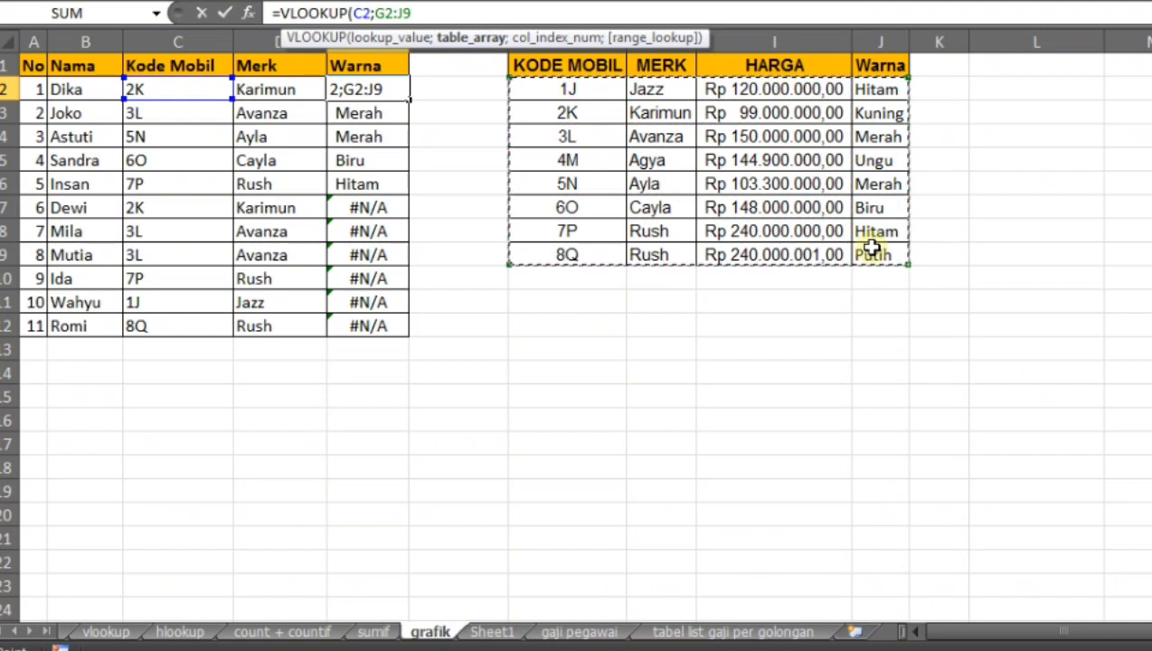
{"action": "key", "text": "F4"}
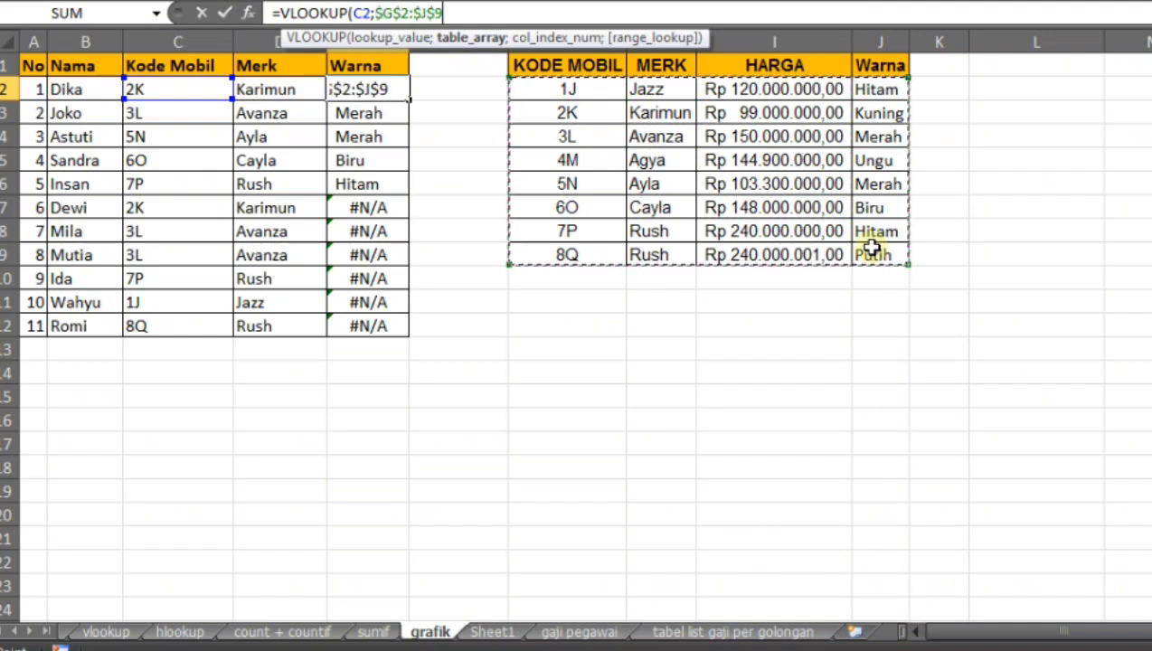
Complete the E2 VLOOKUP with column index 4 and range lookup 0, then copy the corrected formula down through E12
{"action": "type", "text": ";4"}
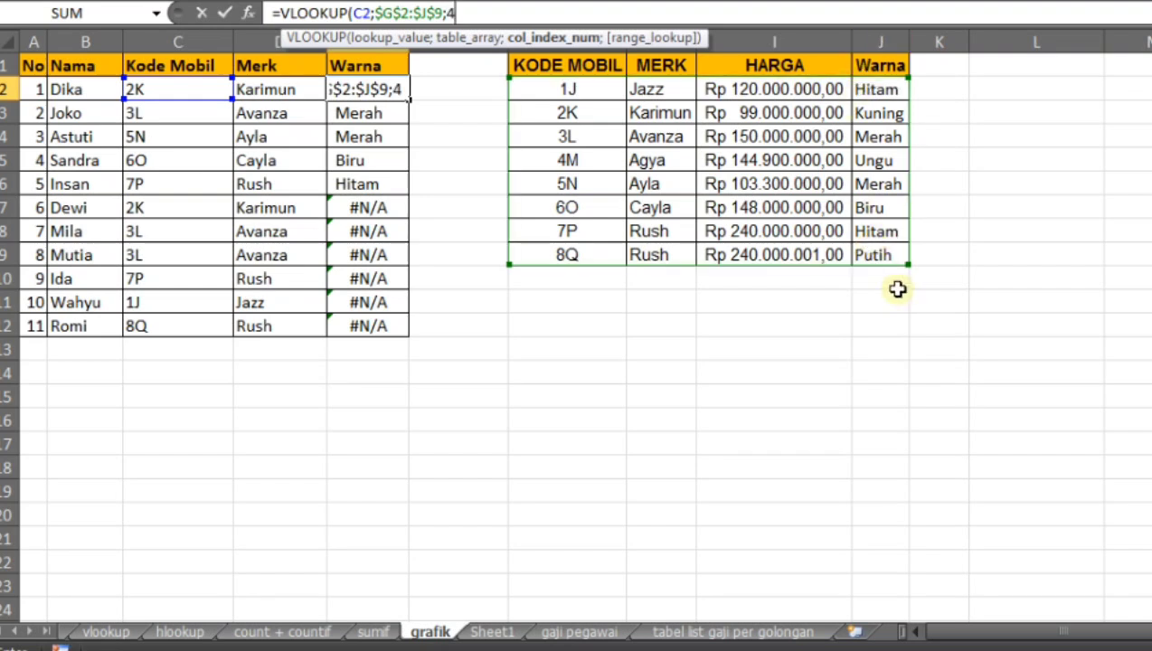
{"action": "type", "text": ";0"}
{"action": "key", "text": "Return"}
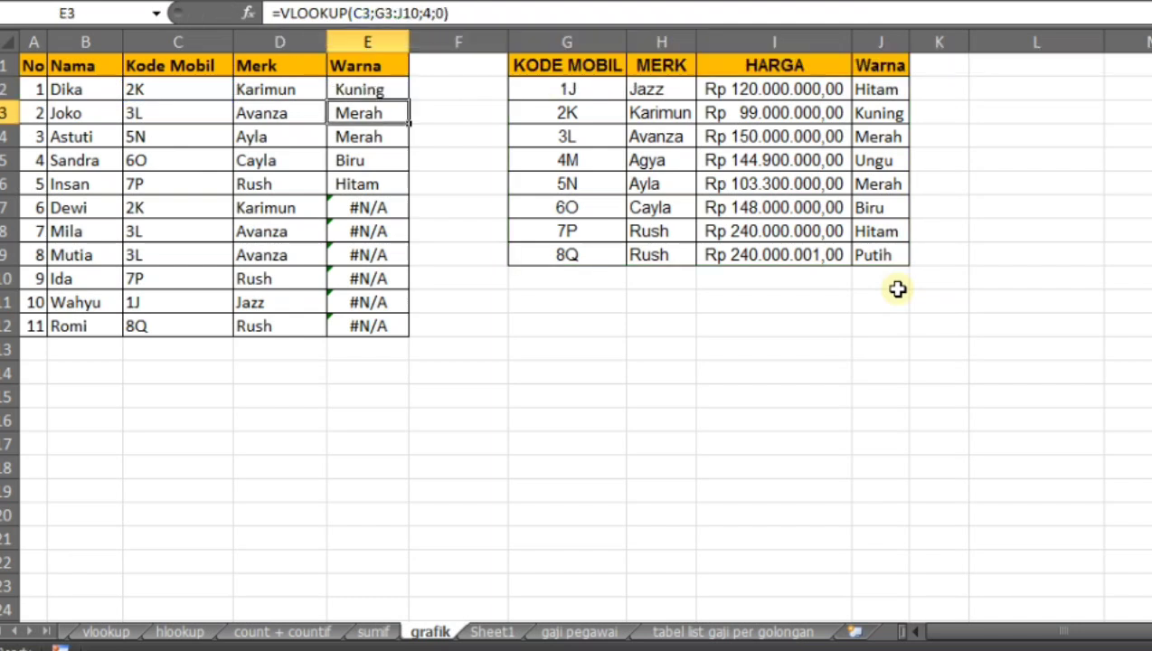
{"action": "left_click", "coordinate": [404, 92]}
{"action": "left_click_drag", "start_coordinate": [408, 113], "coordinate": [404, 337]}
{"action": "left_click", "coordinate": [651, 391]}
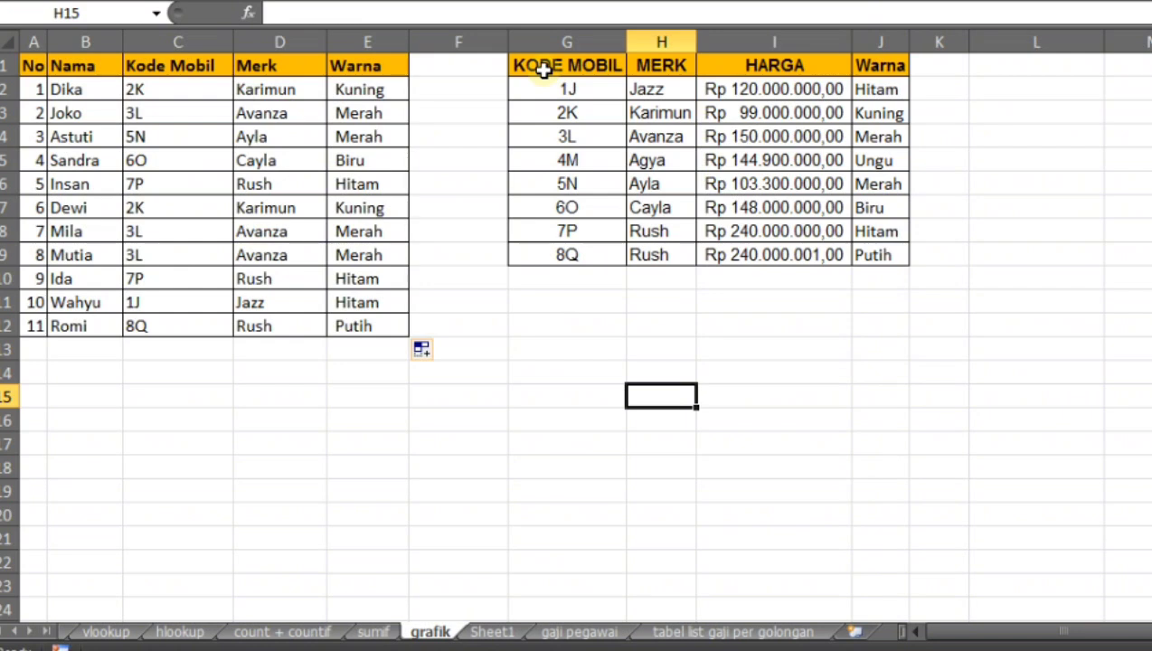
Move the car reference table G1:J9, including its headers, to start at cell N1
{"action": "left_click_drag", "start_coordinate": [543, 72], "coordinate": [874, 246]}
{"action": "key", "text": "ctrl+c"}
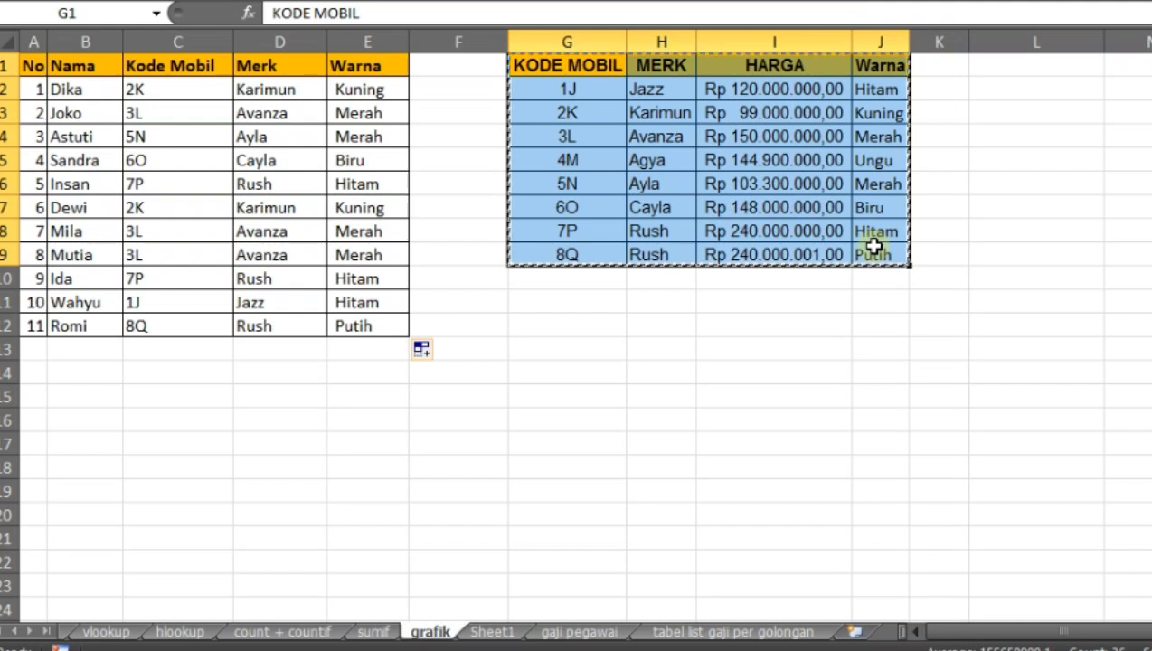
{"action": "left_click", "coordinate": [1150, 66]}
{"action": "key", "text": "ctrl+v"}
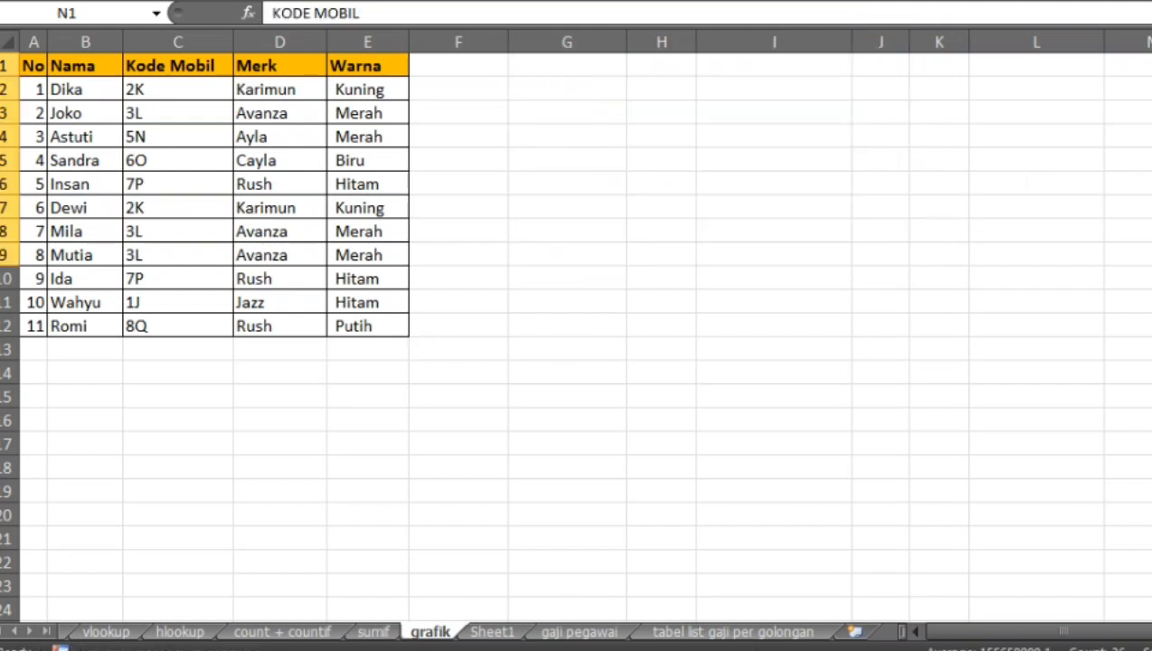
Return the car reference table from N1 to its original location at G1:J9
{"action": "left_click_drag", "start_coordinate": [370, 90], "coordinate": [375, 339]}
{"action": "left_click", "coordinate": [841, 213]}
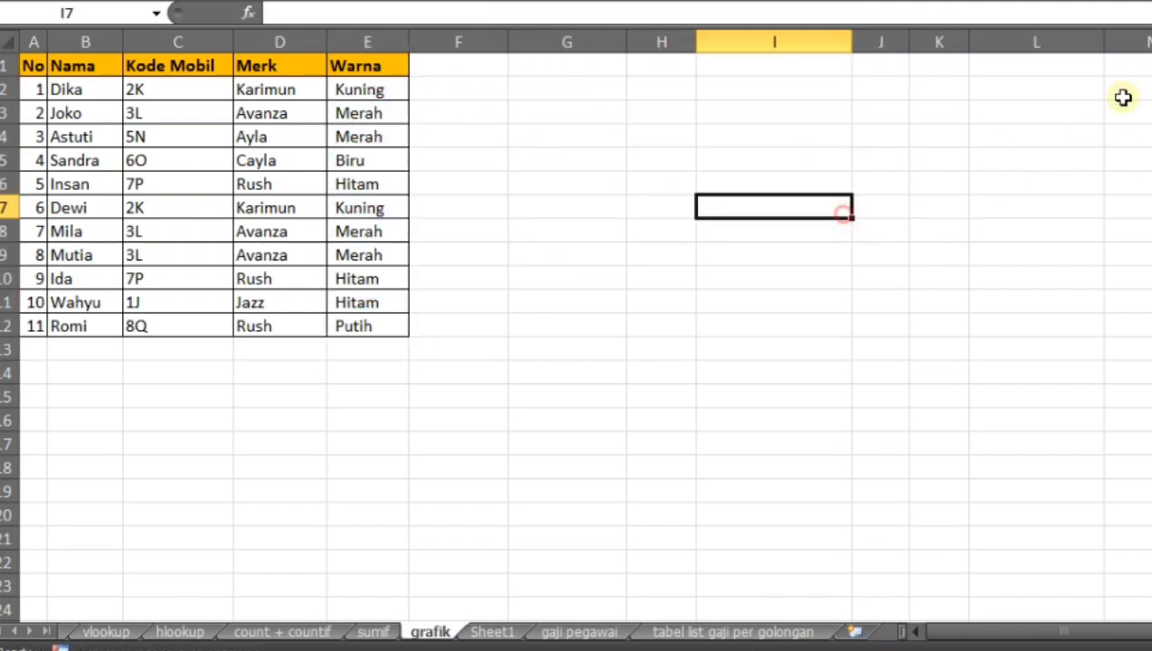
{"action": "left_click_drag", "start_coordinate": [1104, 633], "coordinate": [958, 632]}
{"action": "double_click", "coordinate": [1107, 42]}
{"action": "key", "text": "ctrl+c"}
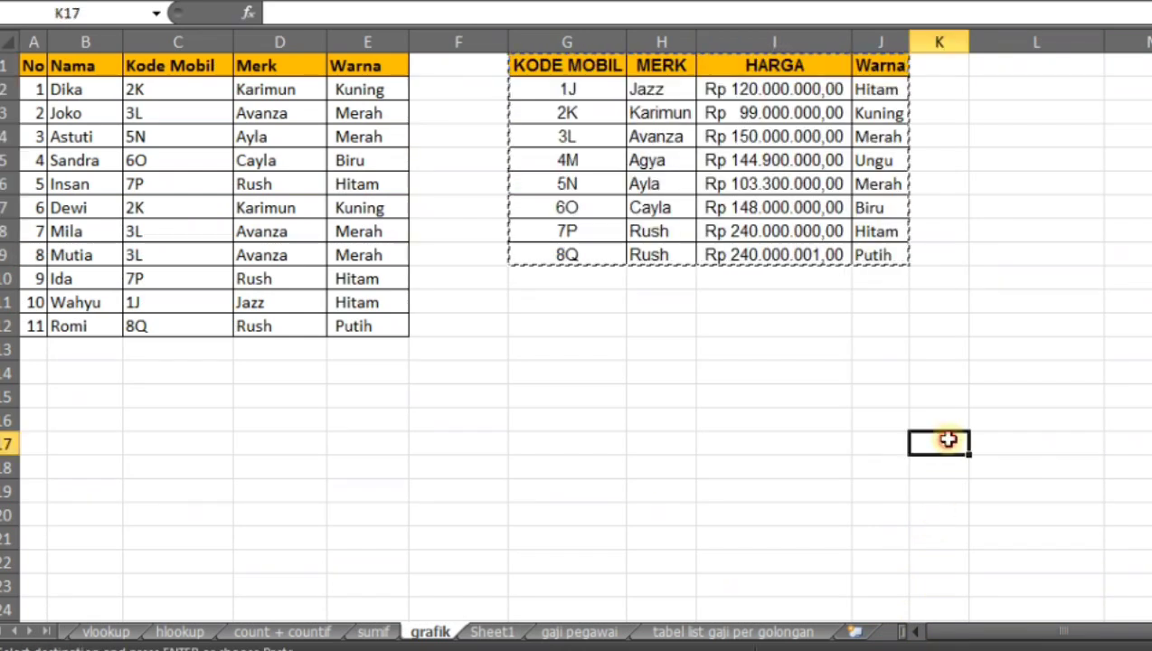
{"action": "left_click", "coordinate": [769, 351]}
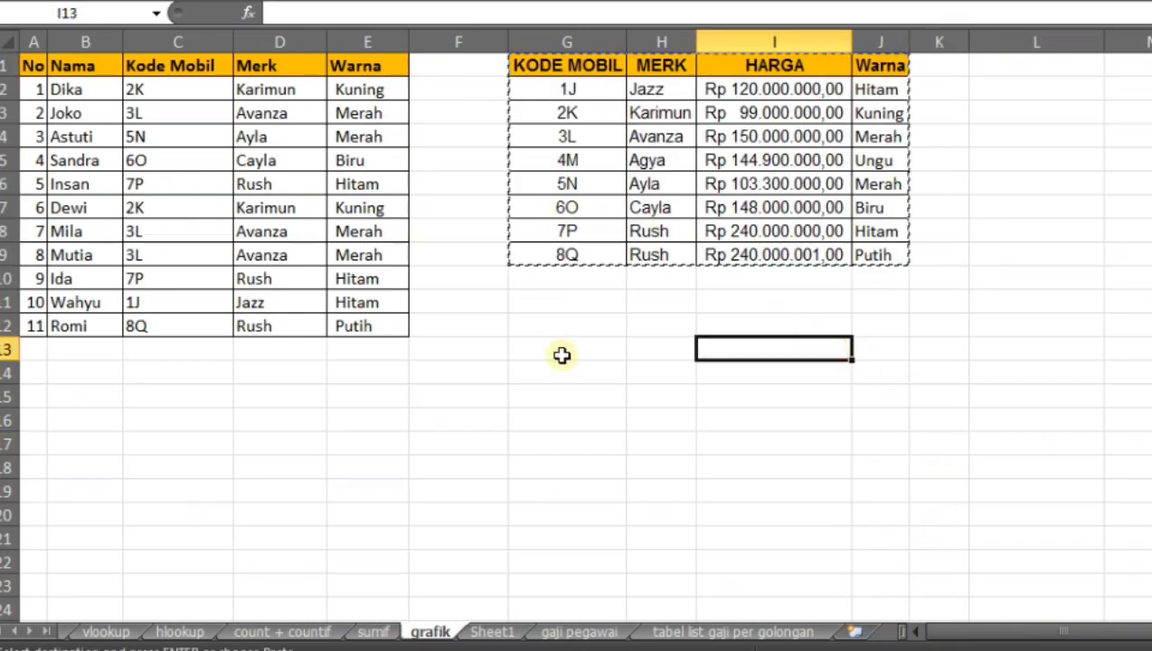
Clear all Merk and Warna formulas from D2:E12
{"action": "left_click_drag", "start_coordinate": [272, 88], "coordinate": [361, 315]}
{"action": "key", "text": "Escape"}
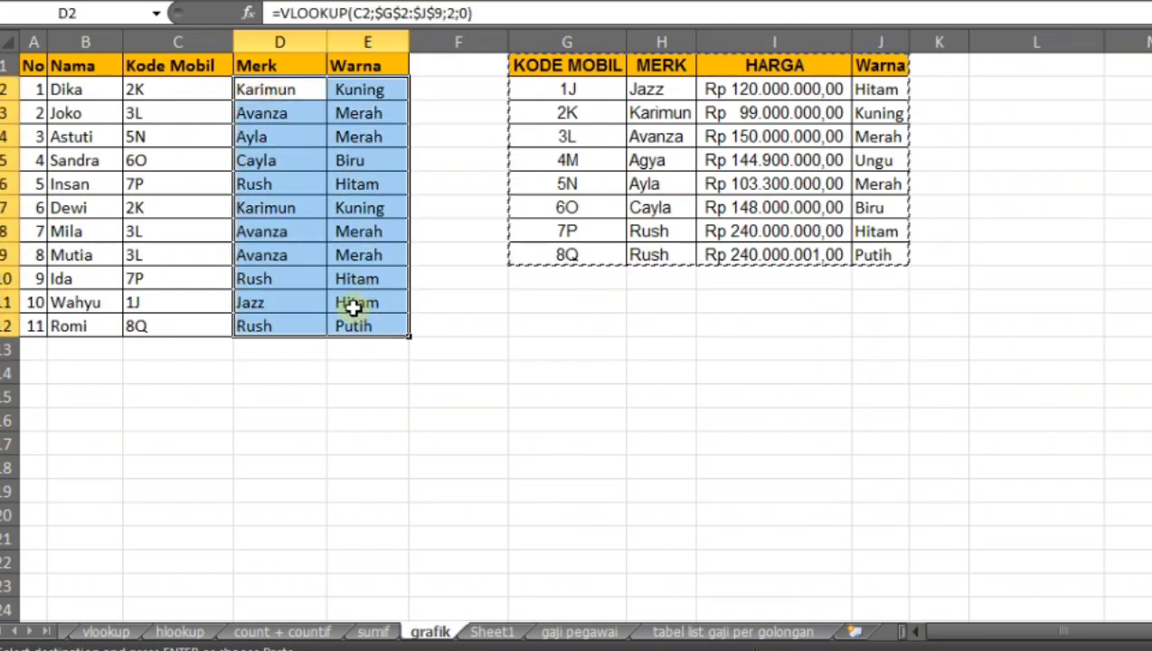
{"action": "key", "text": "Delete"}
{"action": "left_click", "coordinate": [633, 372]}
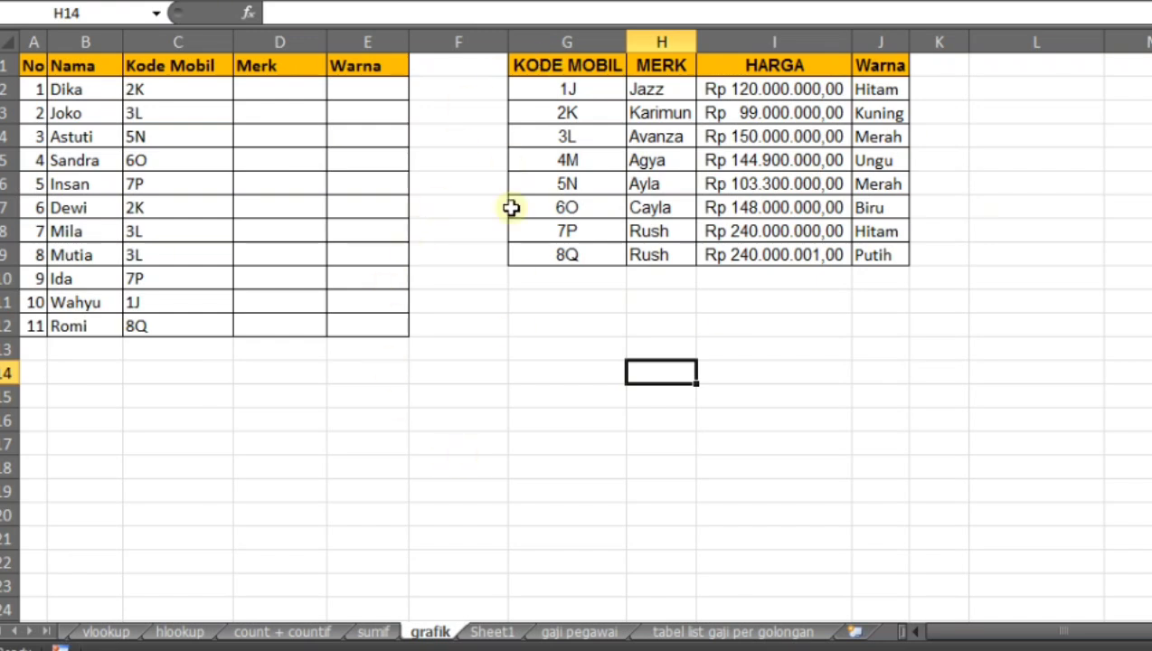
Copy the car reference table G1:J9, including its headers, to Sheet1 starting at cell A1
{"action": "left_click", "coordinate": [543, 64]}
{"action": "left_click_drag", "start_coordinate": [562, 66], "coordinate": [868, 253]}
{"action": "key", "text": "ctrl+c"}
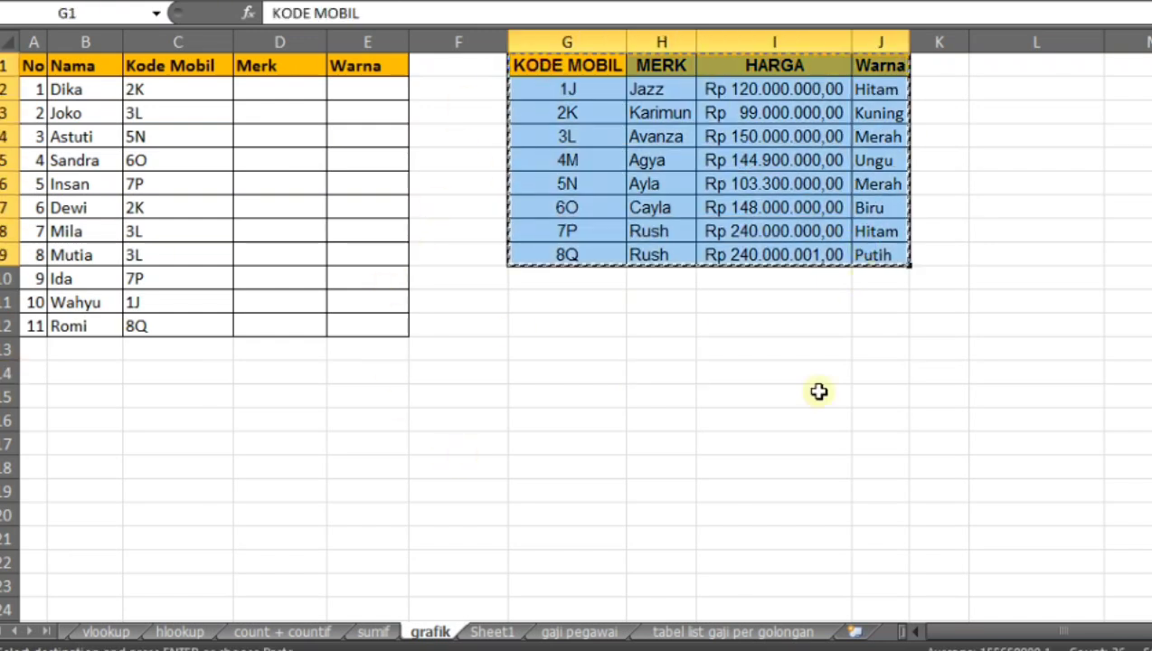
{"action": "left_click", "coordinate": [505, 627]}
{"action": "left_click", "coordinate": [74, 67]}
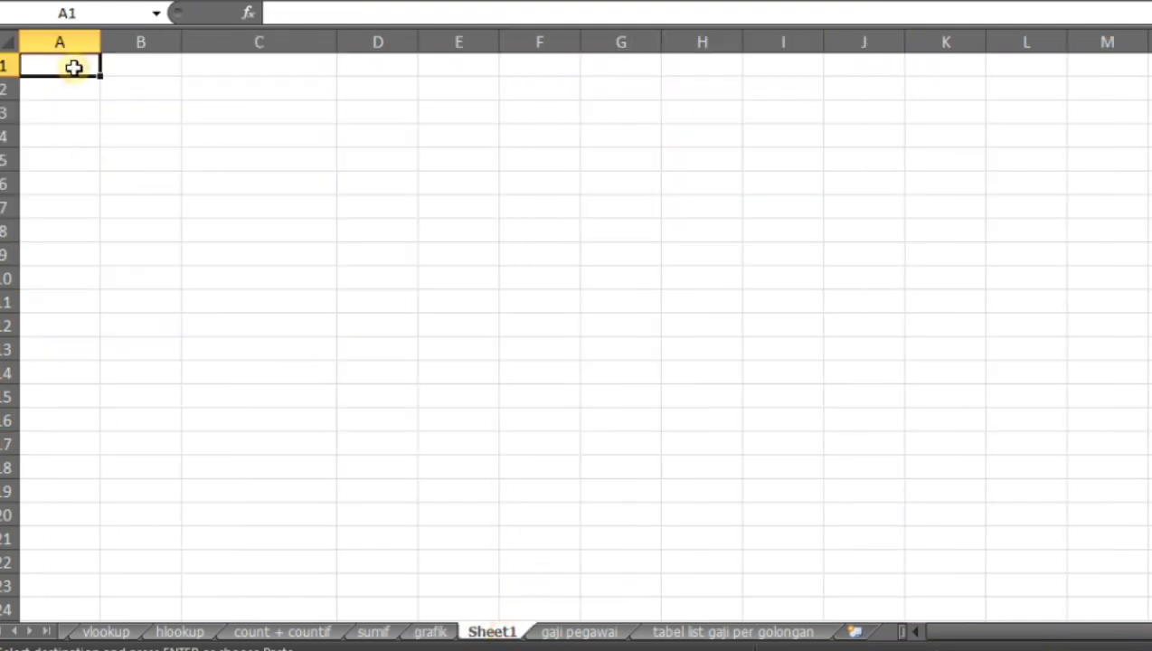
{"action": "key", "text": "ctrl+v"}
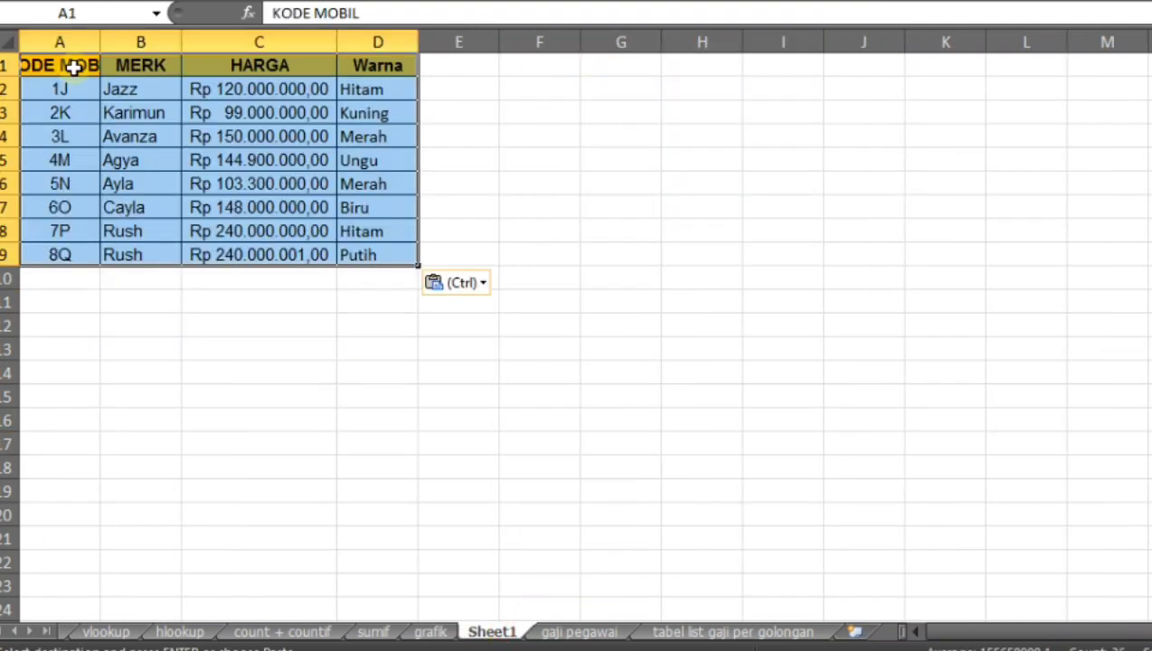
Start a VLOOKUP formula in D2 of the grafik sheet with C2 as the lookup value
{"action": "left_click", "coordinate": [429, 631]}
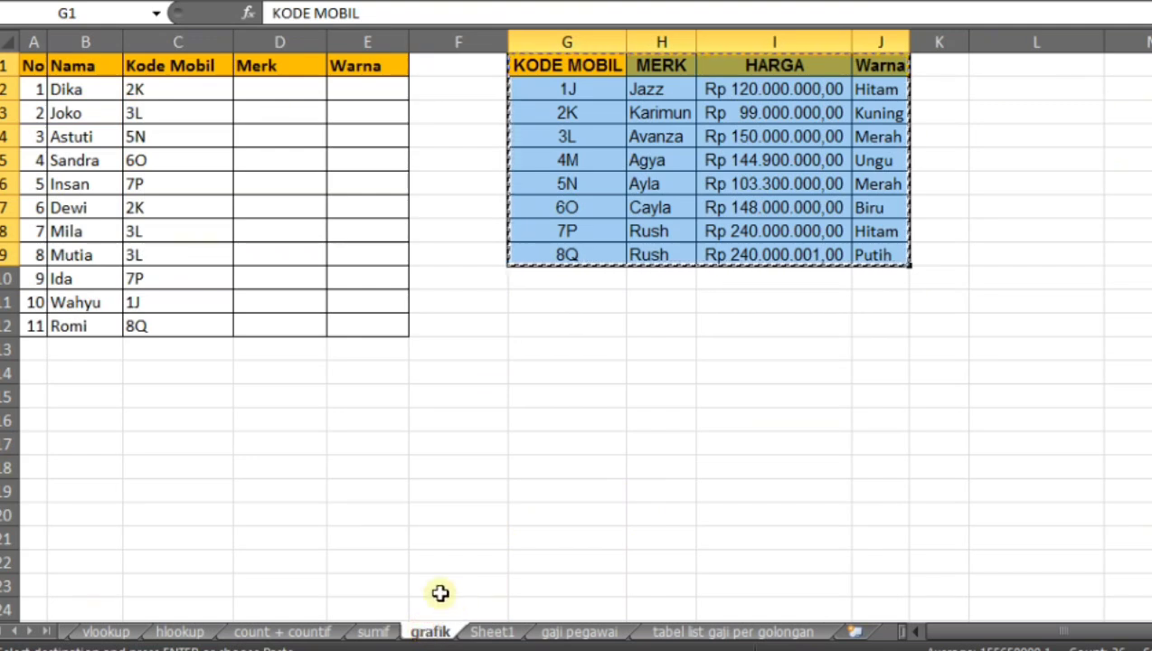
{"action": "left_click", "coordinate": [288, 93]}
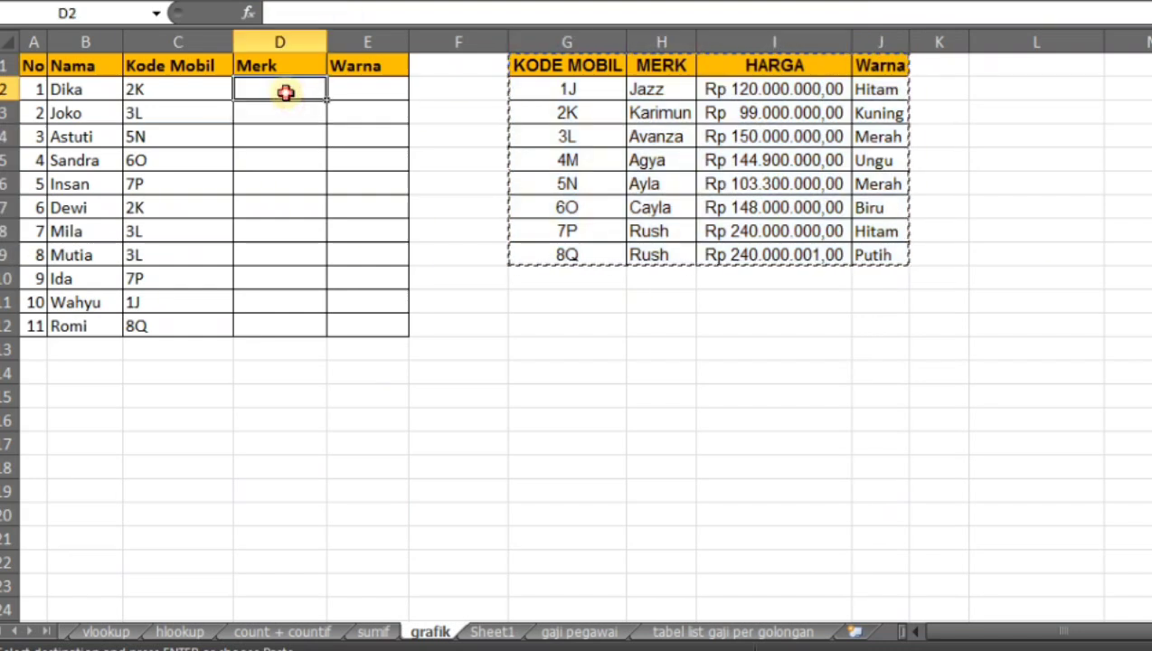
{"action": "type", "text": "="}
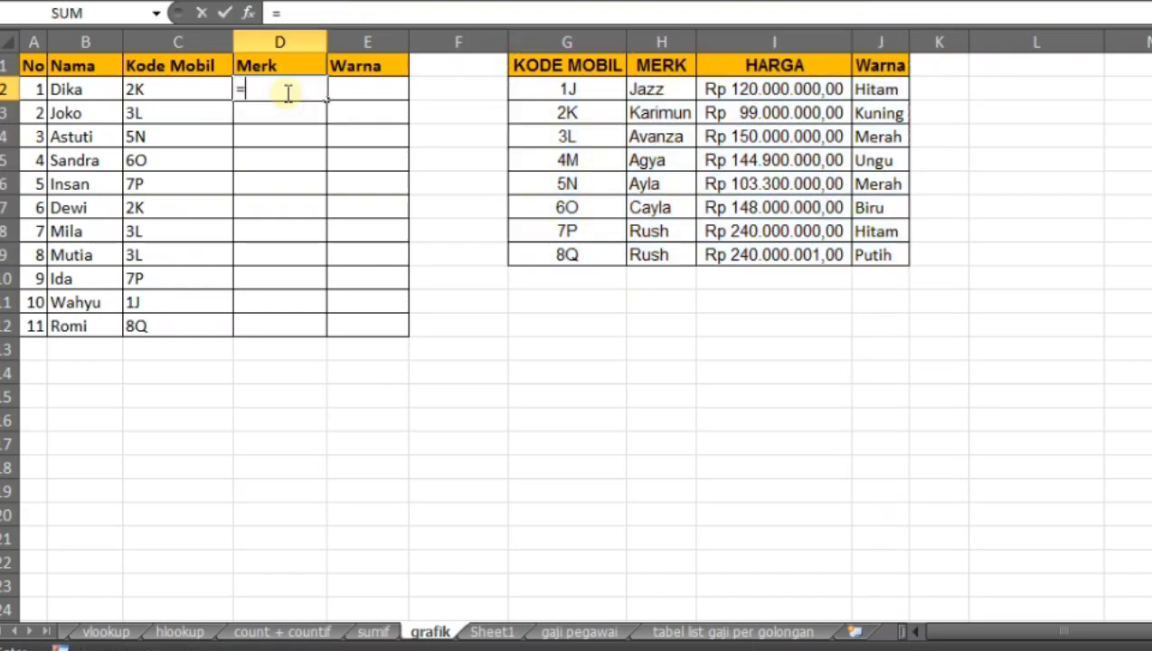
{"action": "type", "text": "vl"}
{"action": "key", "text": "Tab"}
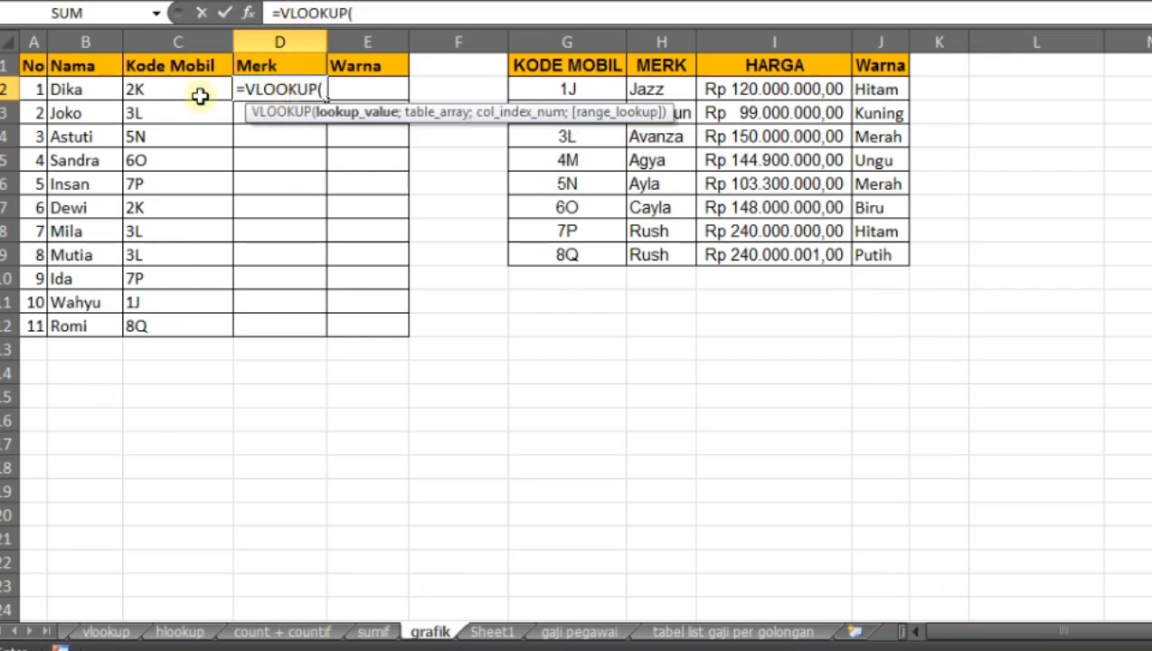
{"action": "left_click", "coordinate": [159, 95]}
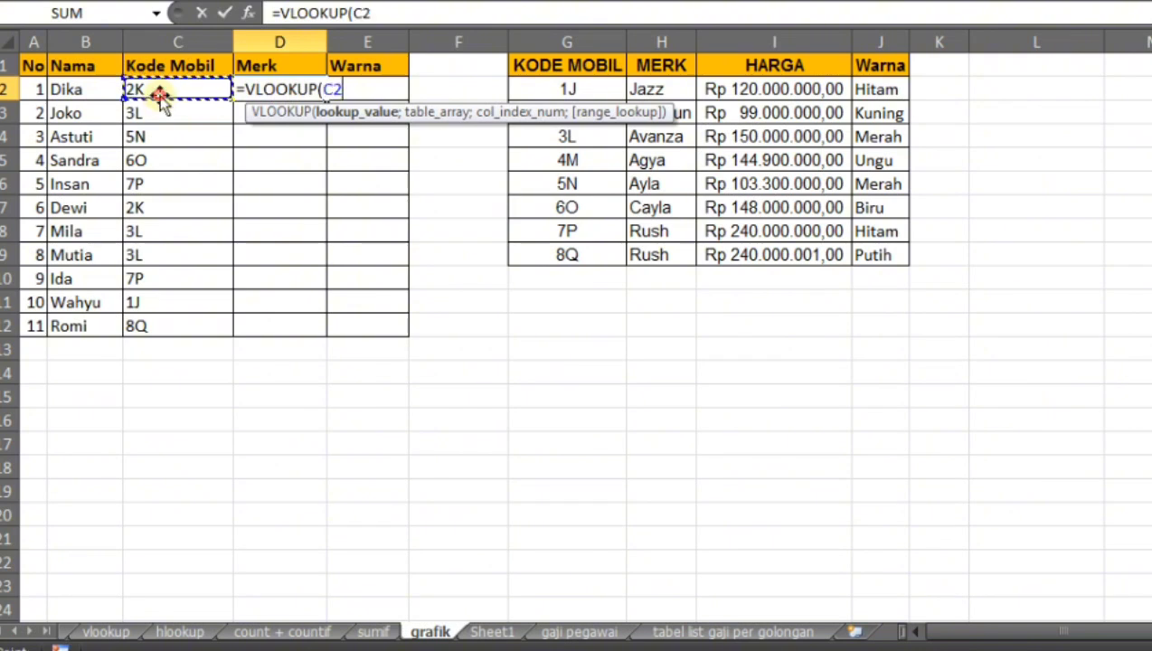
{"action": "type", "text": ";"}
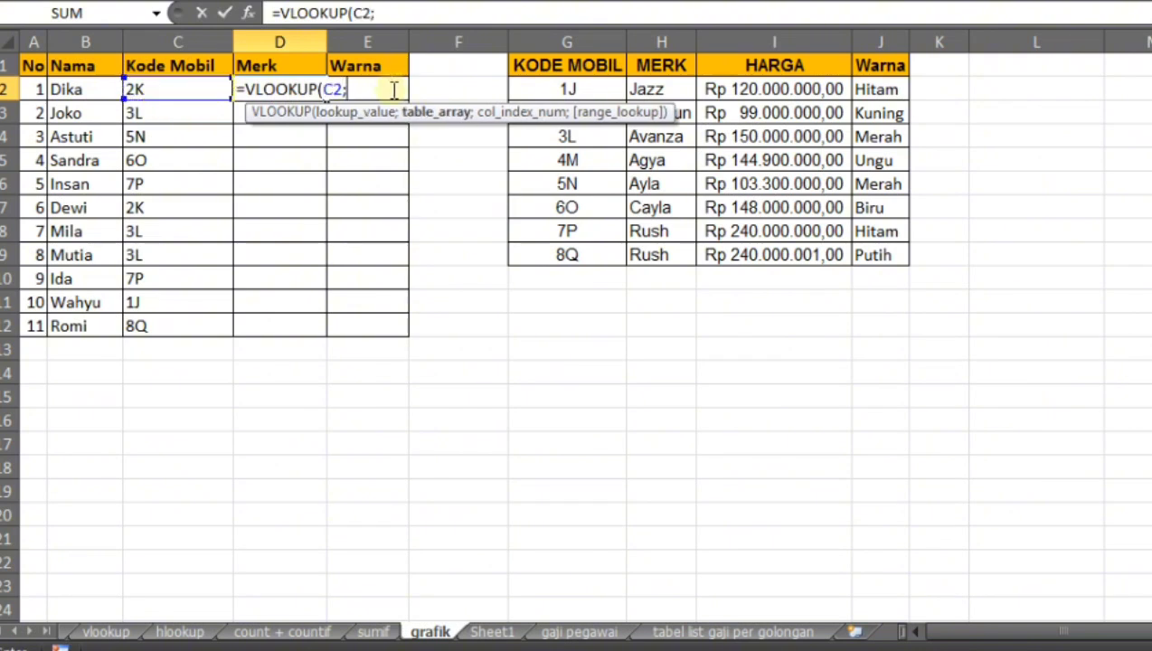
Set the D2 formula's table array to the absolute range Sheet1!$A$2:$D$9
{"action": "left_click", "coordinate": [493, 632]}
{"action": "left_click_drag", "start_coordinate": [55, 87], "coordinate": [378, 255]}
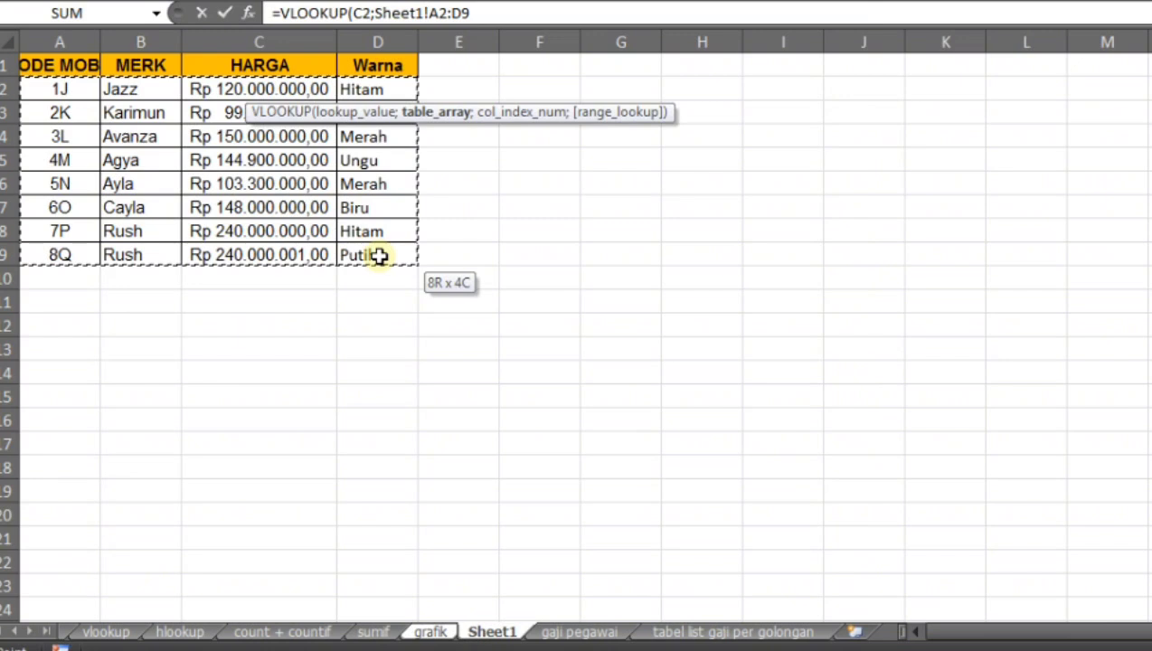
{"action": "left_click_drag", "start_coordinate": [378, 256], "coordinate": [378, 256]}
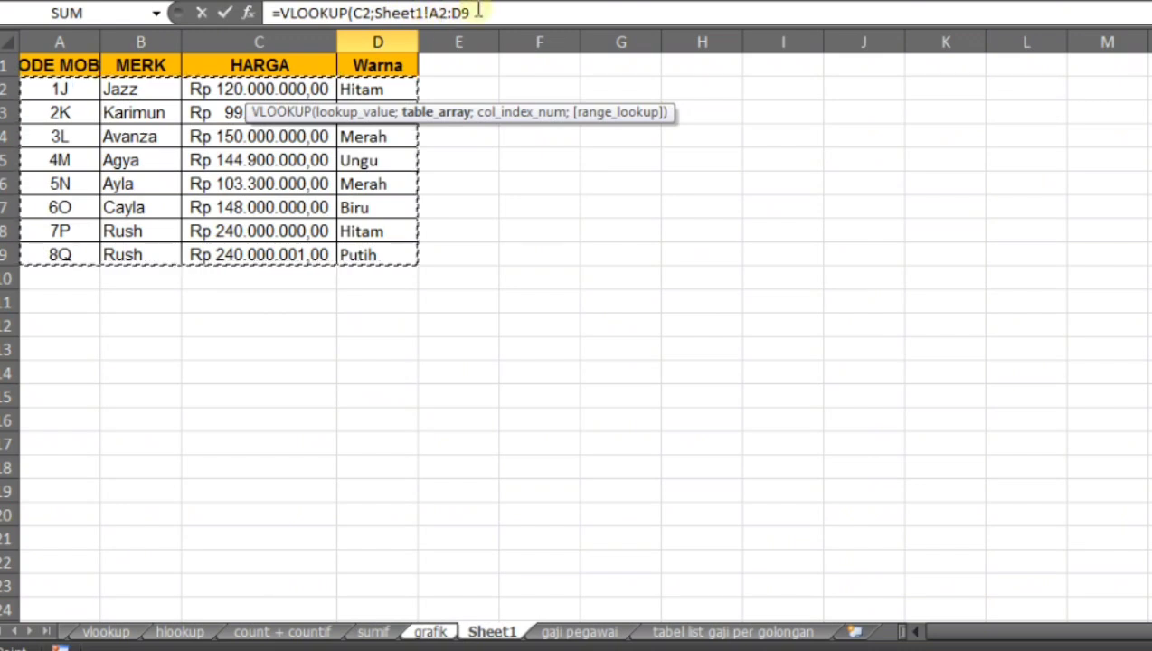
{"action": "key", "text": "F4"}
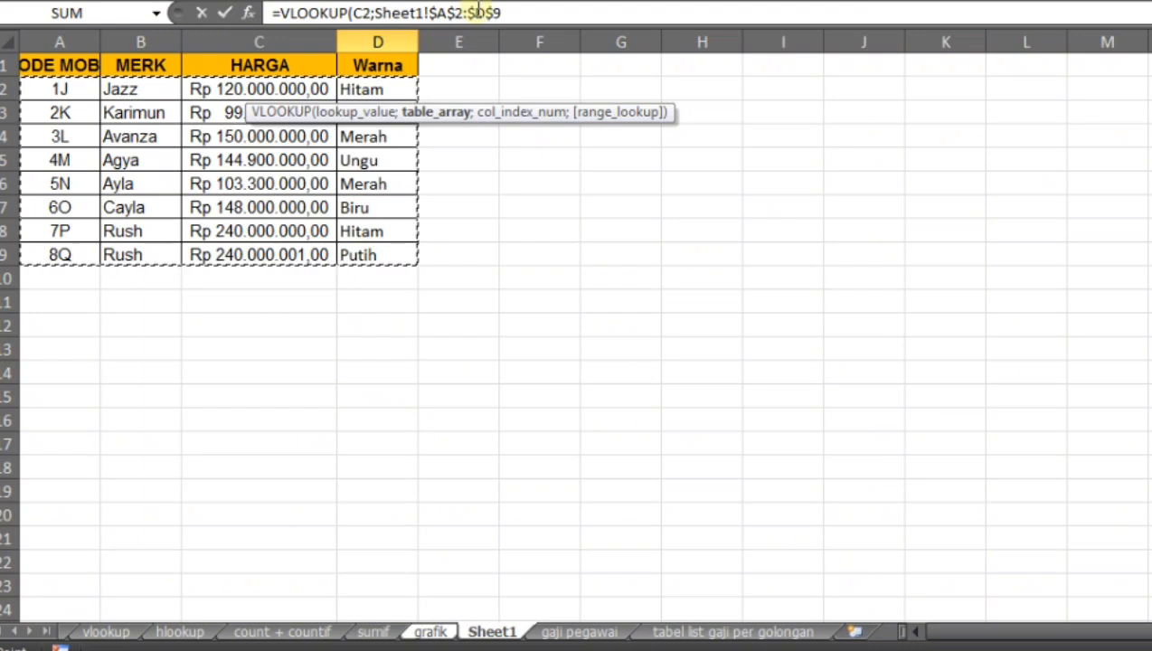
{"action": "type", "text": ";"}
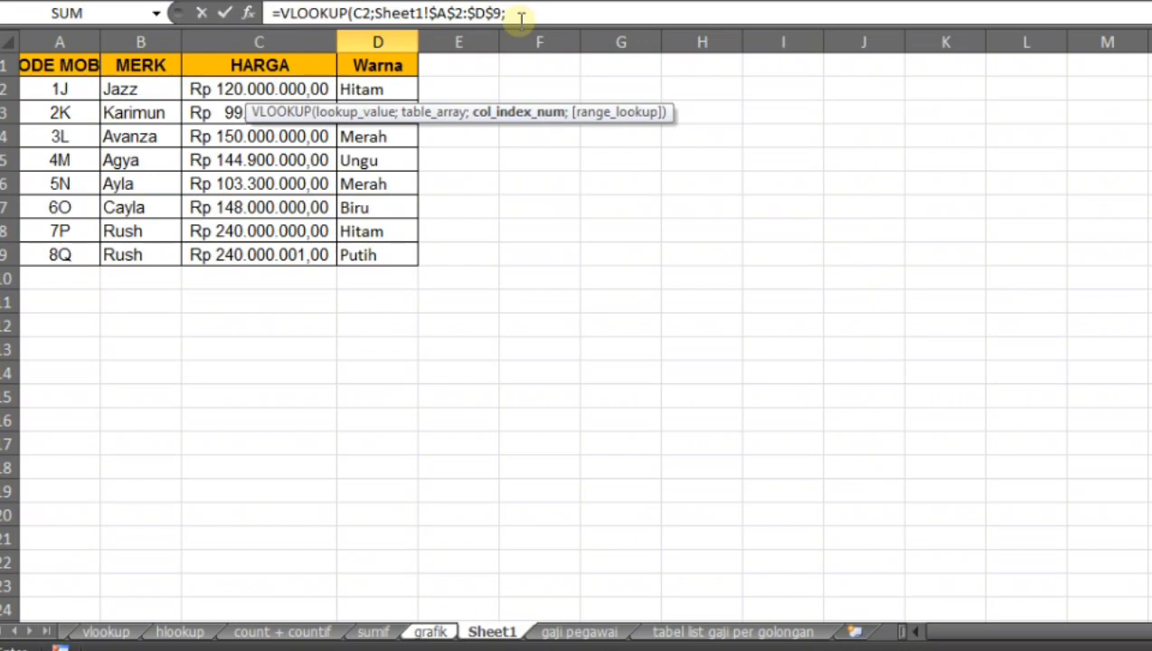
Complete the D2 VLOOKUP with column index 2 and range lookup 0, then copy it down through D12
{"action": "left_click", "coordinate": [520, 15]}
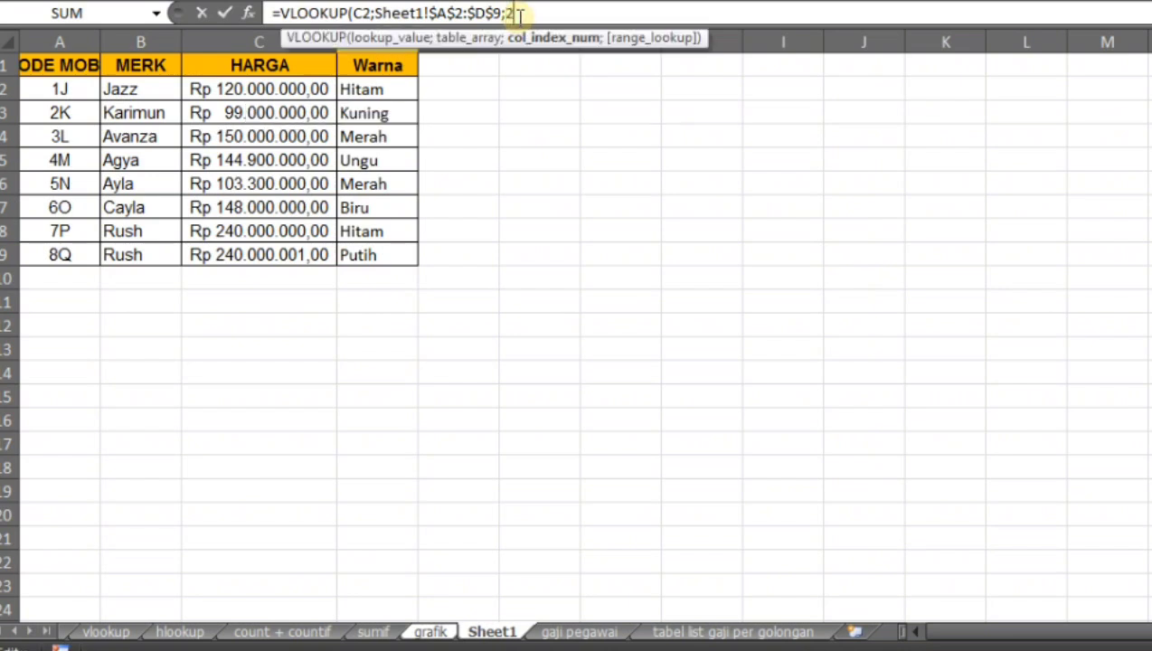
{"action": "type", "text": ";"}
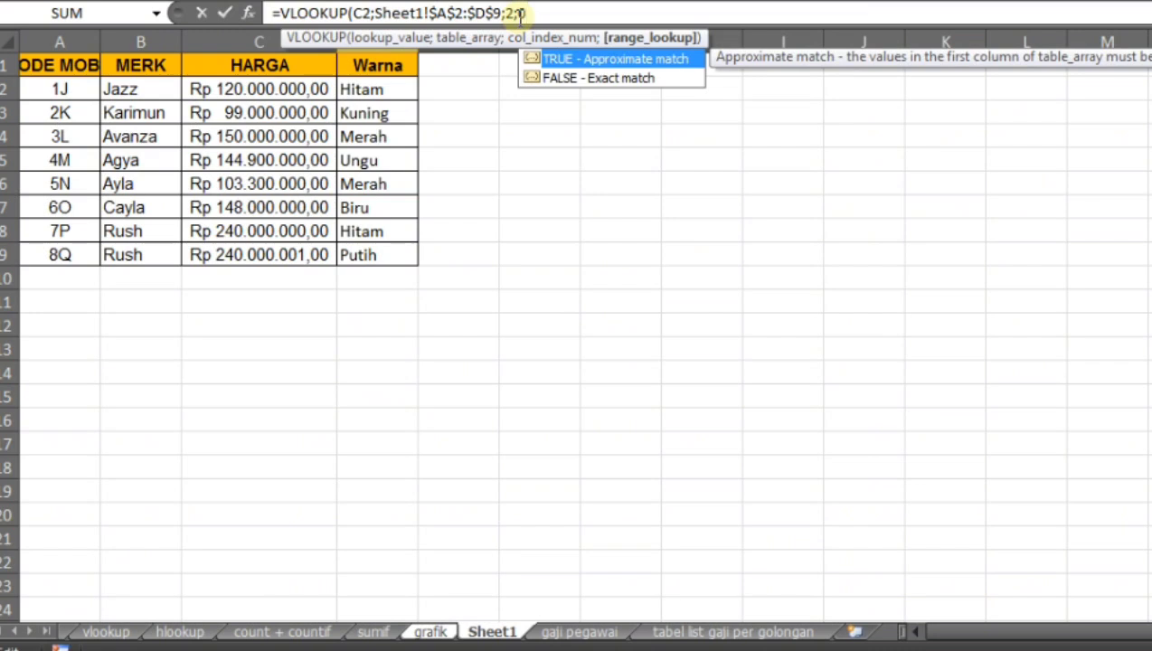
{"action": "key", "text": "Return"}
{"action": "left_click", "coordinate": [270, 90]}
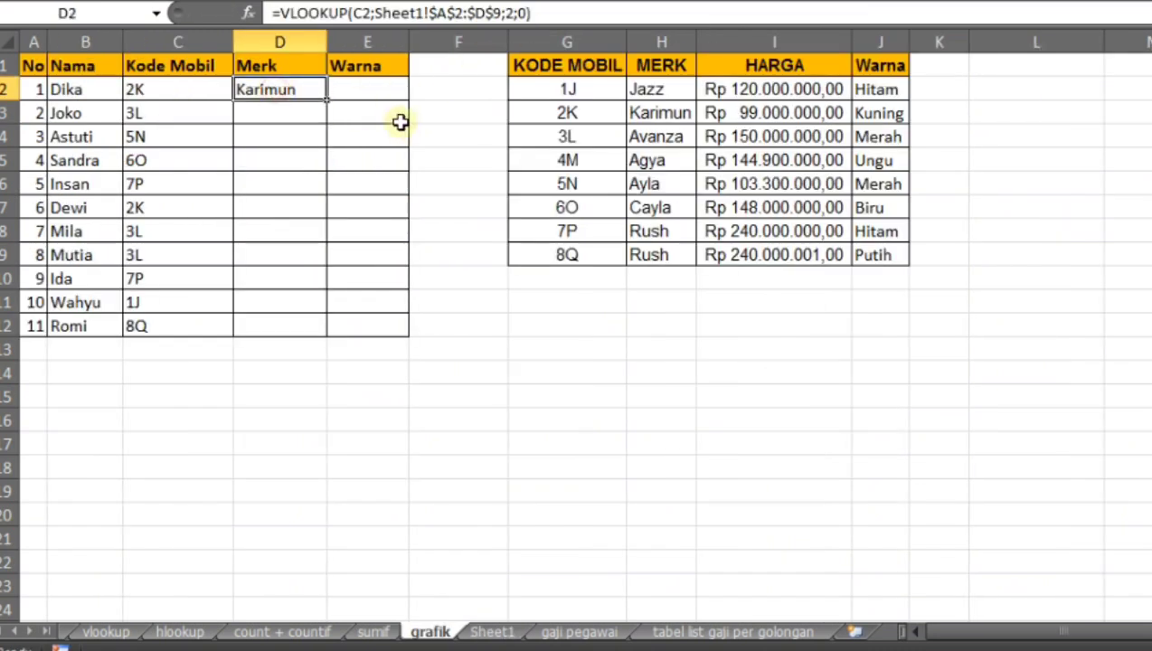
{"action": "left_click_drag", "start_coordinate": [328, 103], "coordinate": [325, 336]}
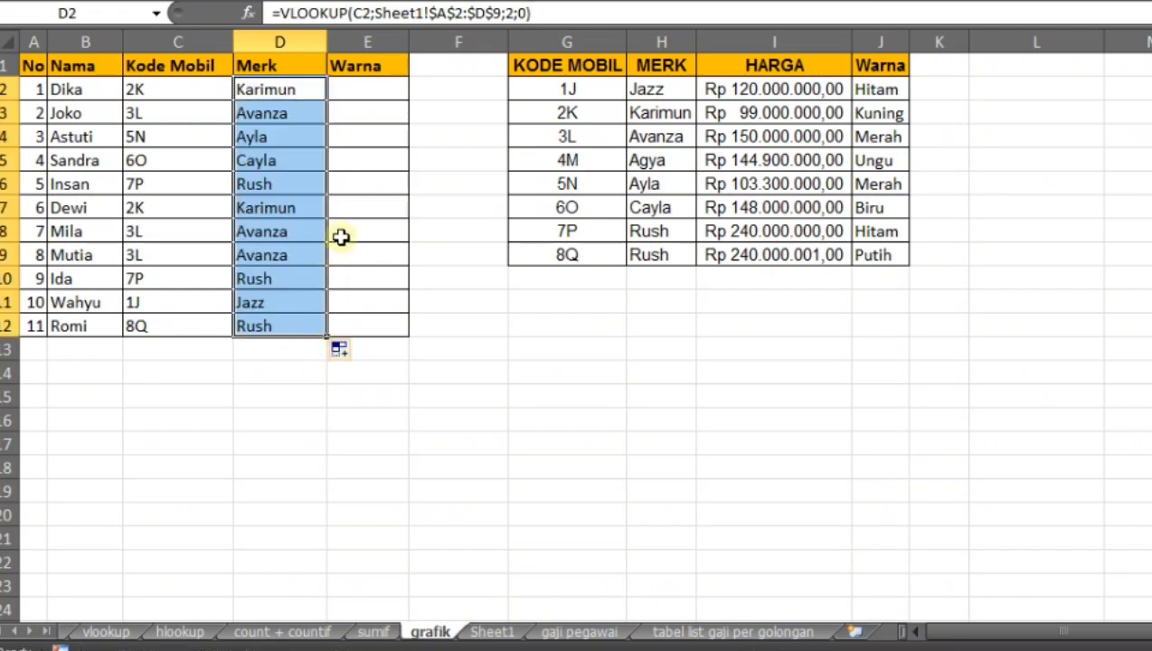
Start a VLOOKUP formula in cell E2 of the Warna column
{"action": "left_click", "coordinate": [387, 88]}
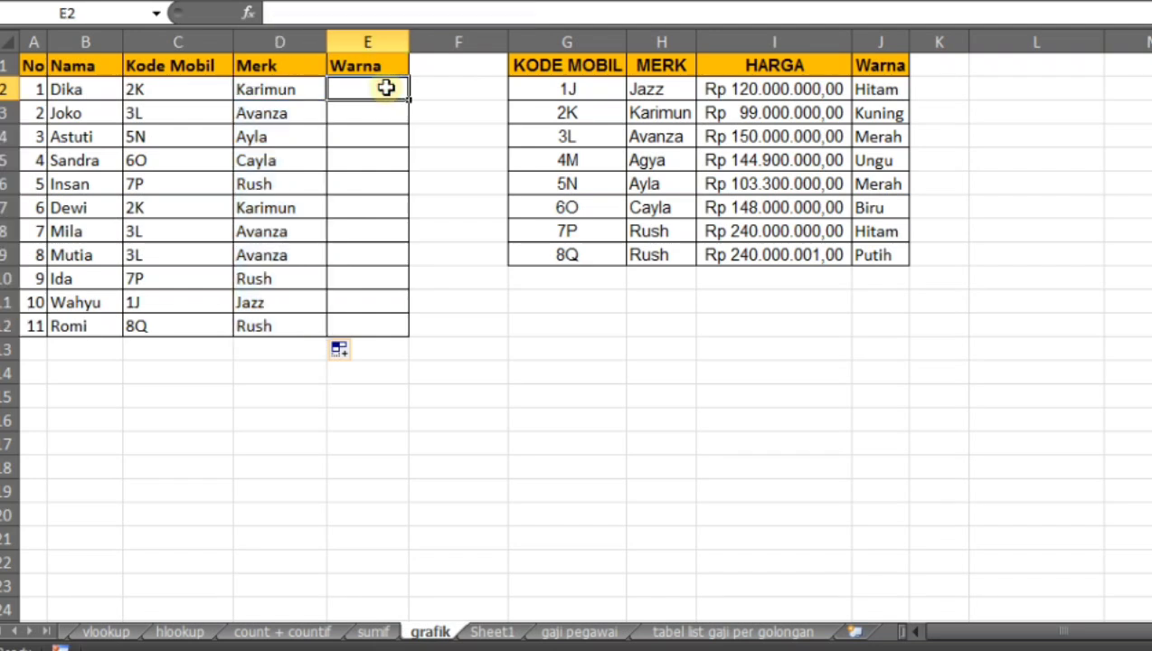
{"action": "type", "text": "="}
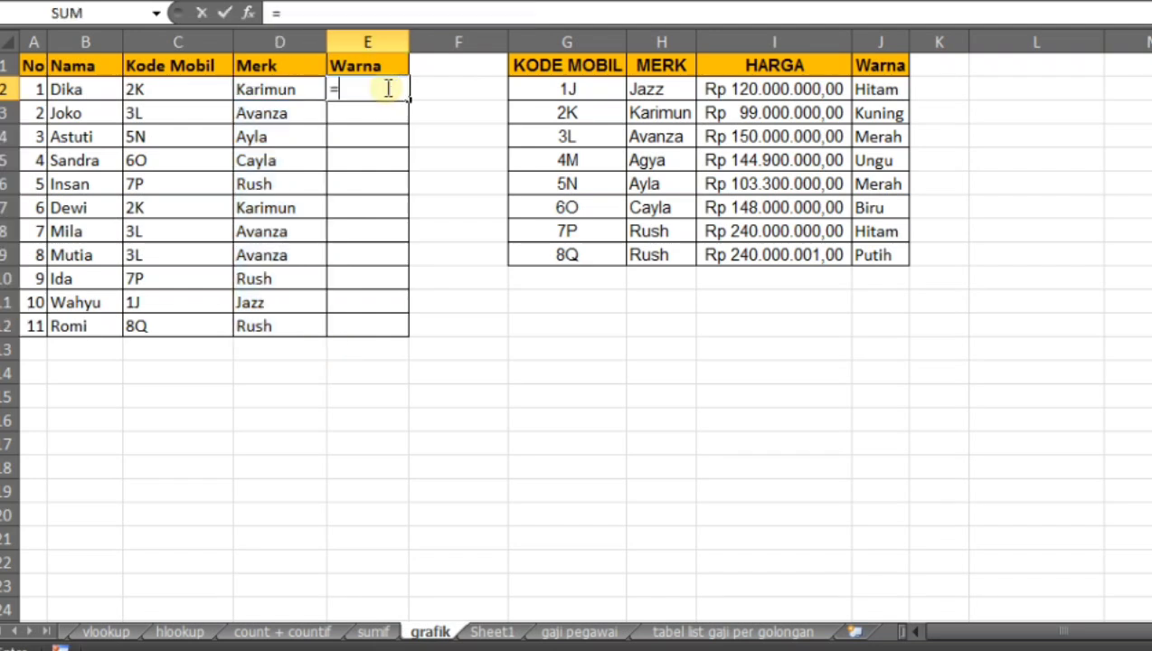
{"action": "type", "text": "vl"}
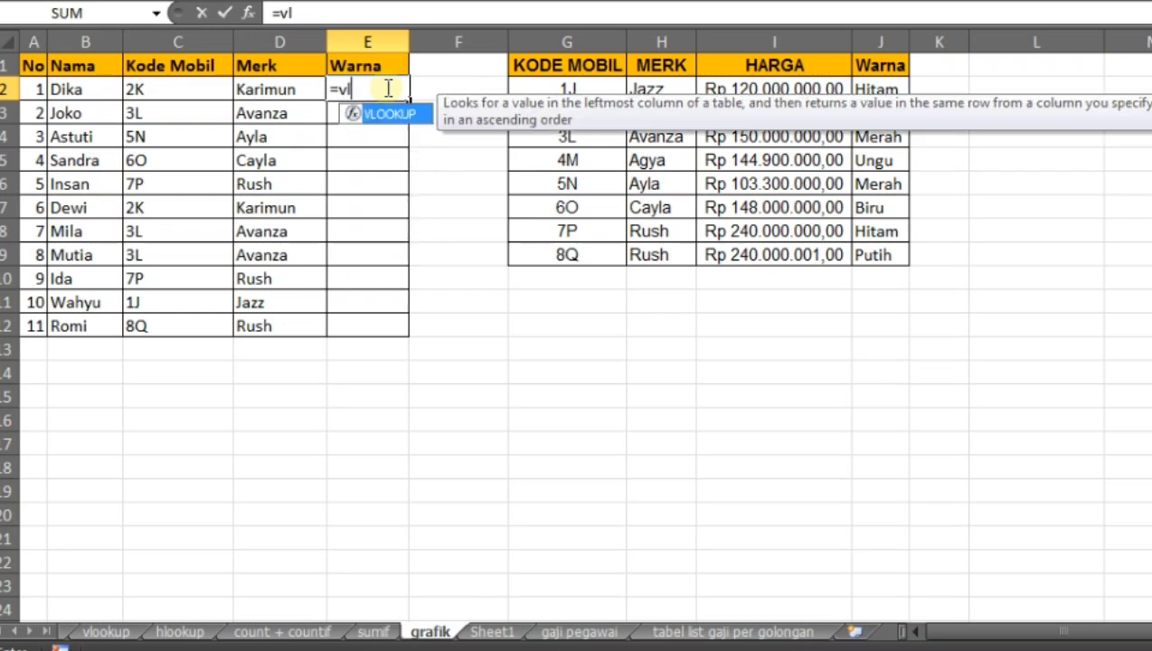
{"action": "type", "text": "o"}
{"action": "key", "text": "Tab"}
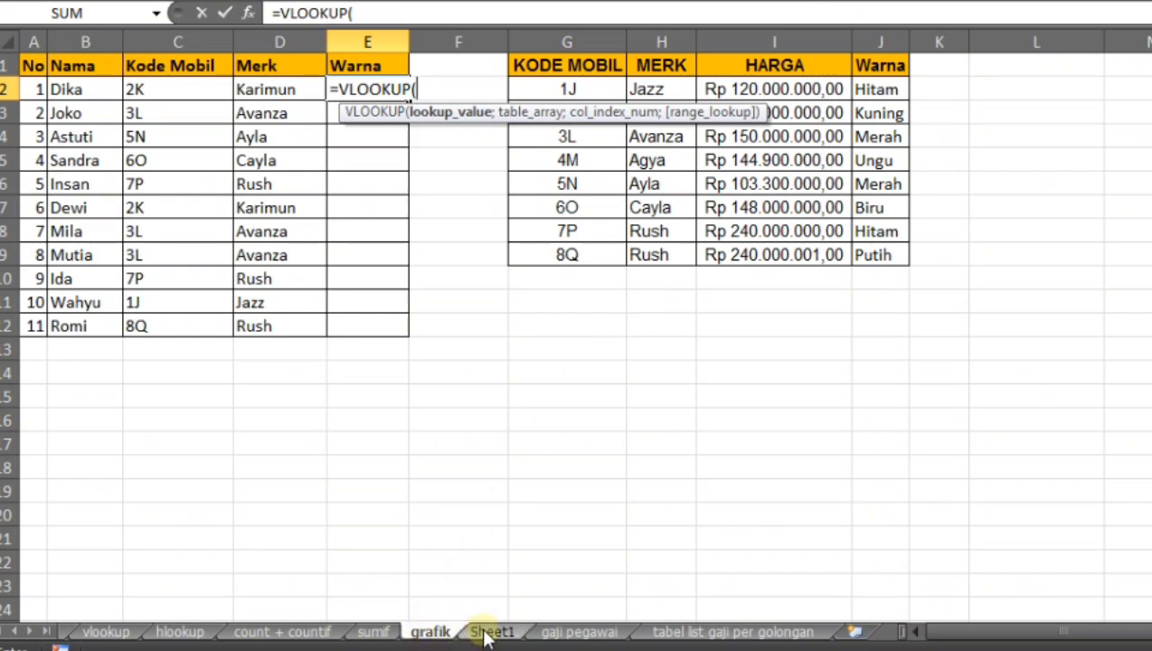
{"action": "left_click", "coordinate": [156, 87]}
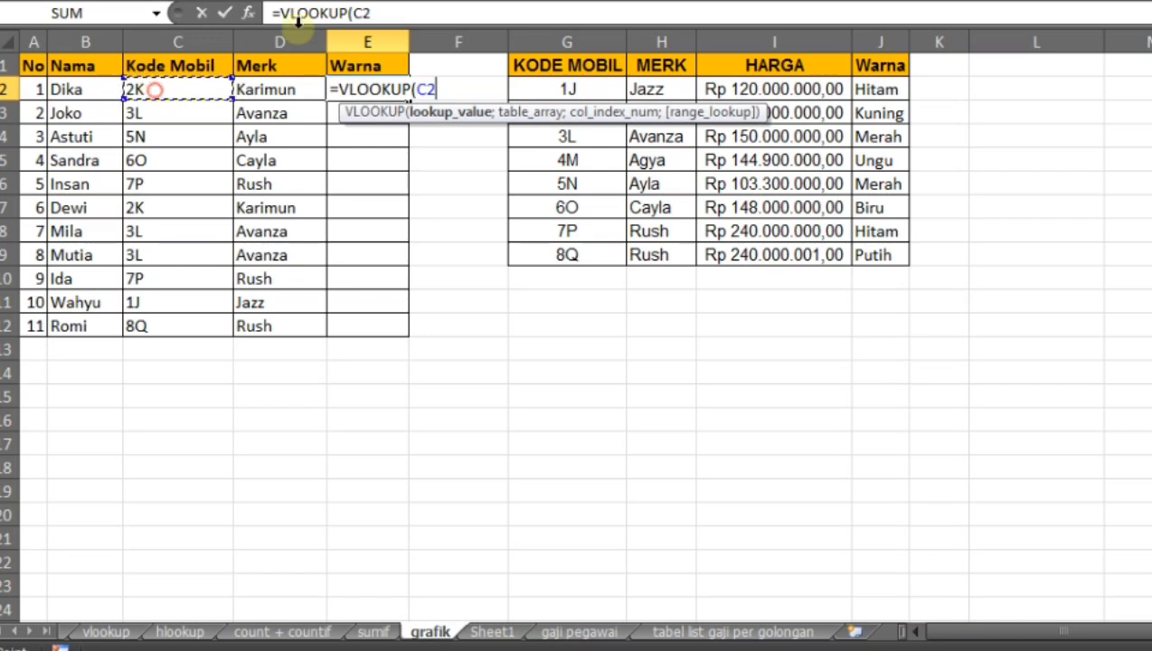
{"action": "key", "text": "BackSpace"}
{"action": "key", "text": "BackSpace"}
Give the E2 VLOOKUP the lookup value D2 and the table array Sheet1!B2:D9
{"action": "left_click", "coordinate": [276, 88]}
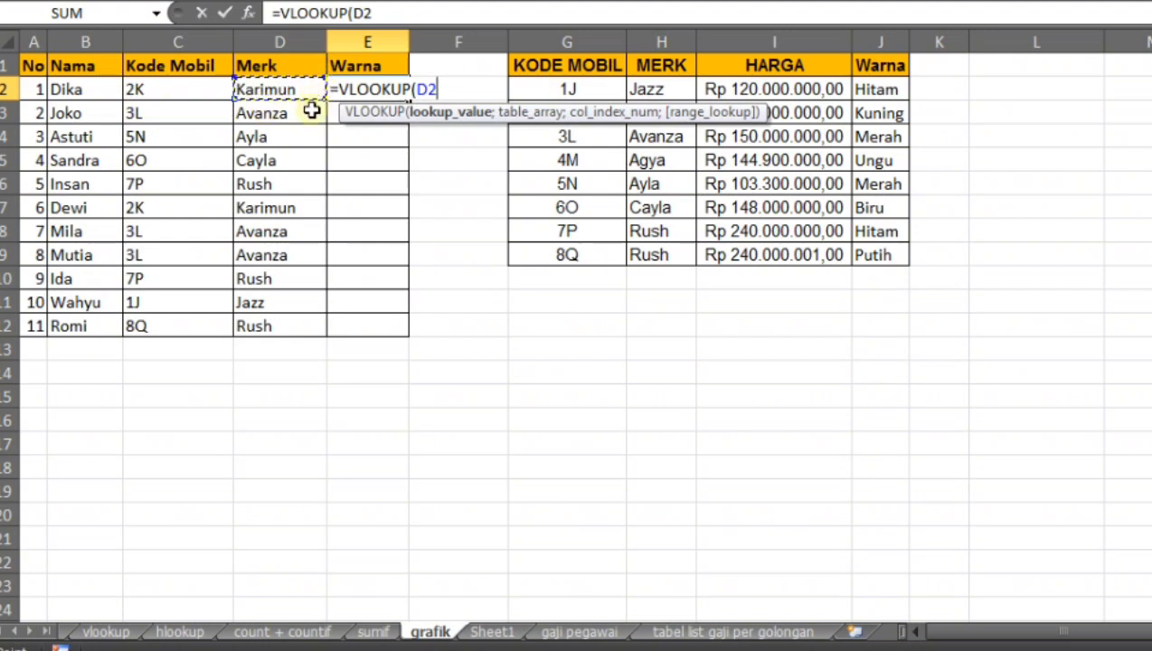
{"action": "type", "text": ";"}
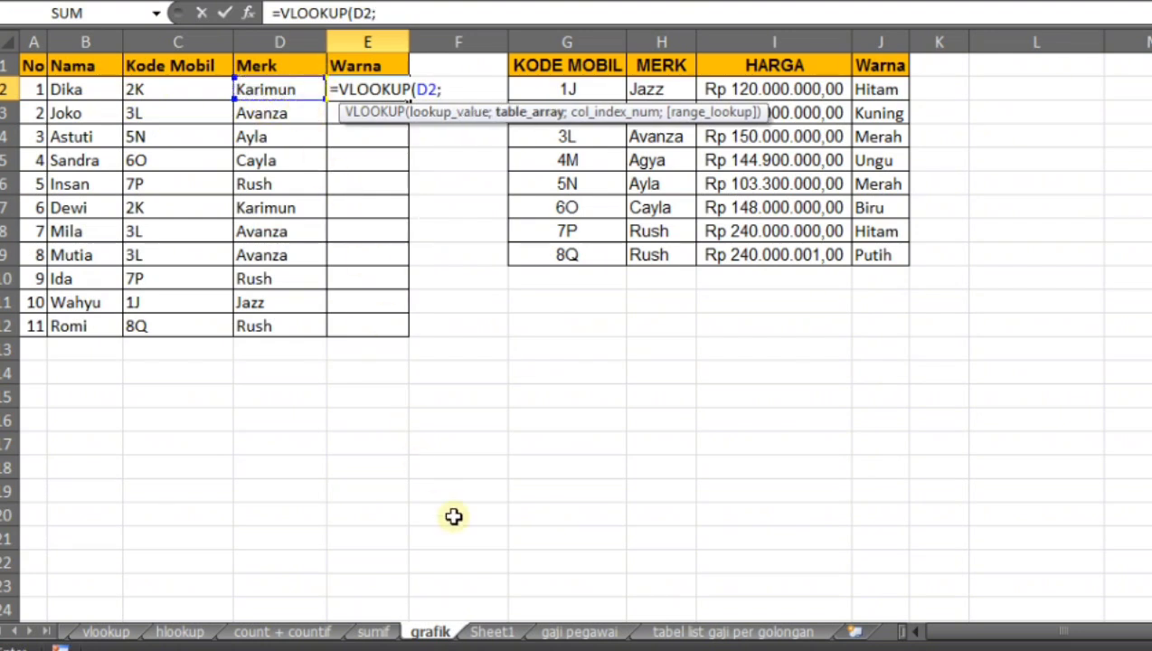
{"action": "left_click", "coordinate": [493, 632]}
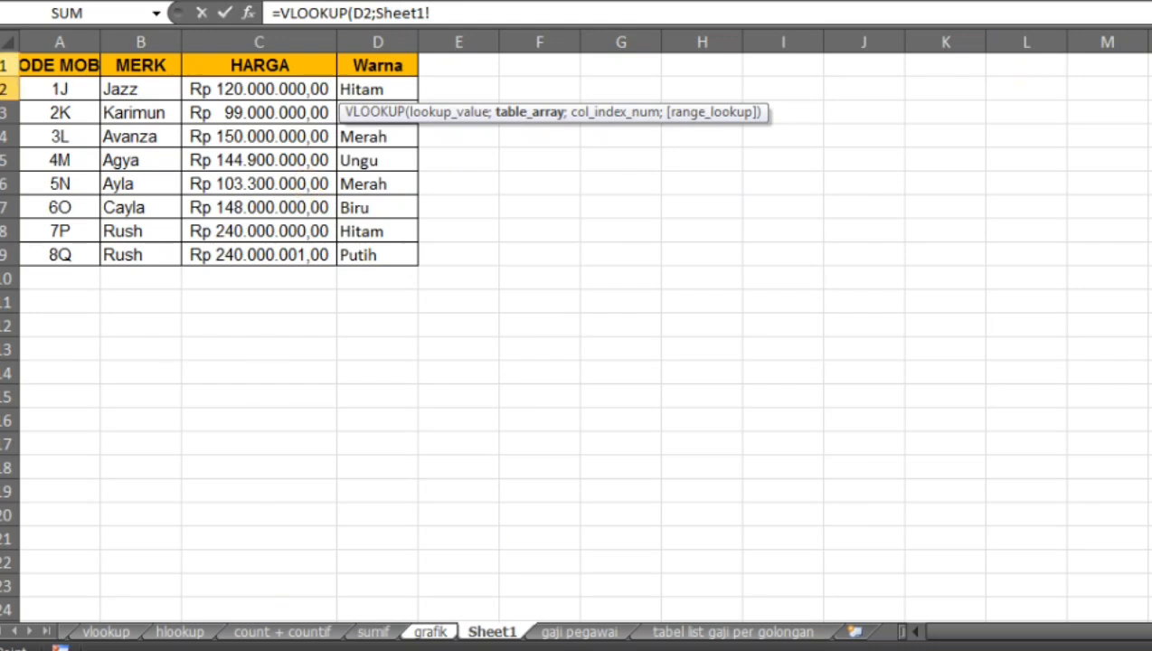
{"action": "left_click_drag", "start_coordinate": [44, 86], "coordinate": [391, 248]}
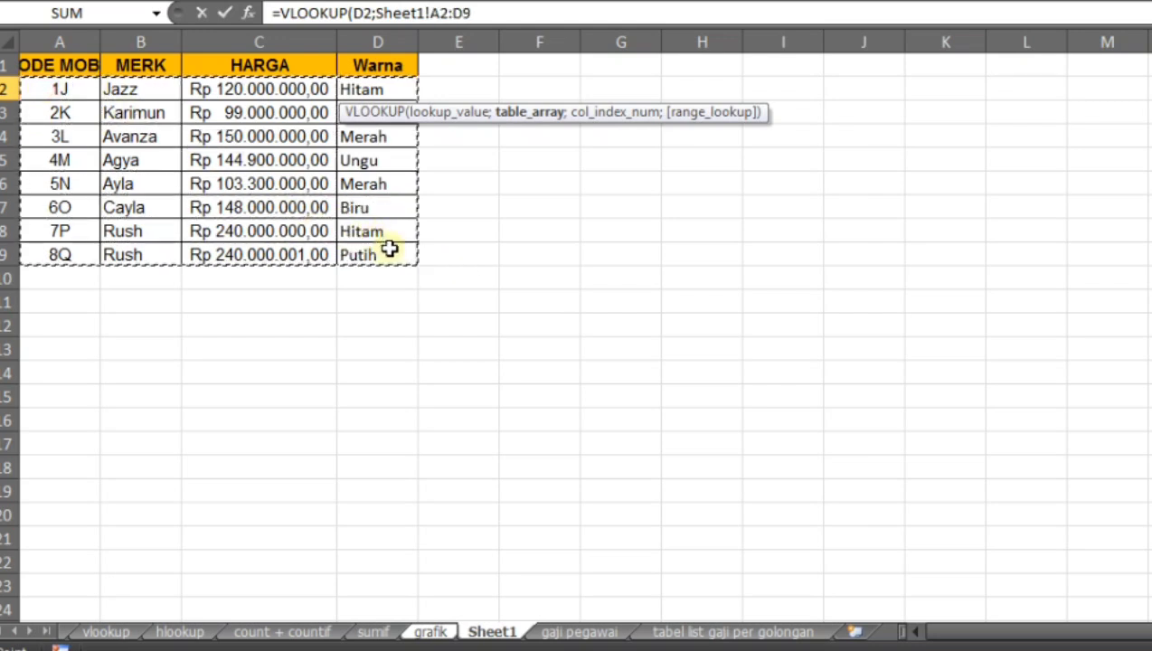
{"action": "left_click_drag", "start_coordinate": [131, 90], "coordinate": [390, 271]}
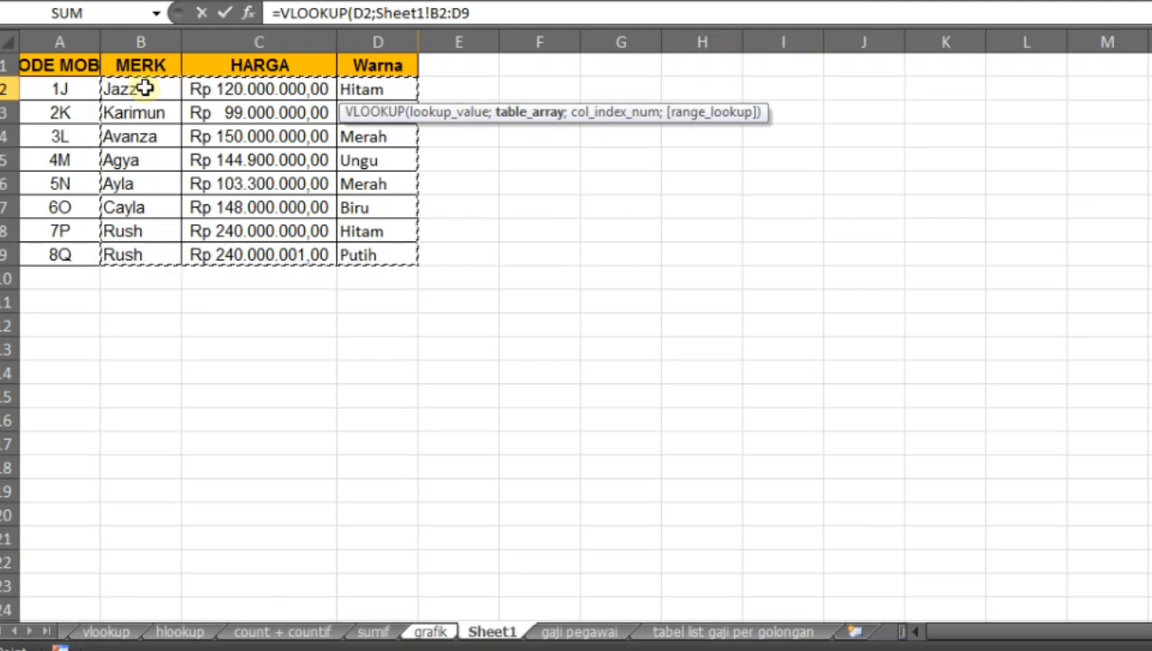
Complete the E2 VLOOKUP with column index 3 and range lookup 0, and select the finished cell
{"action": "left_click", "coordinate": [489, 9]}
{"action": "type", "text": ";"}
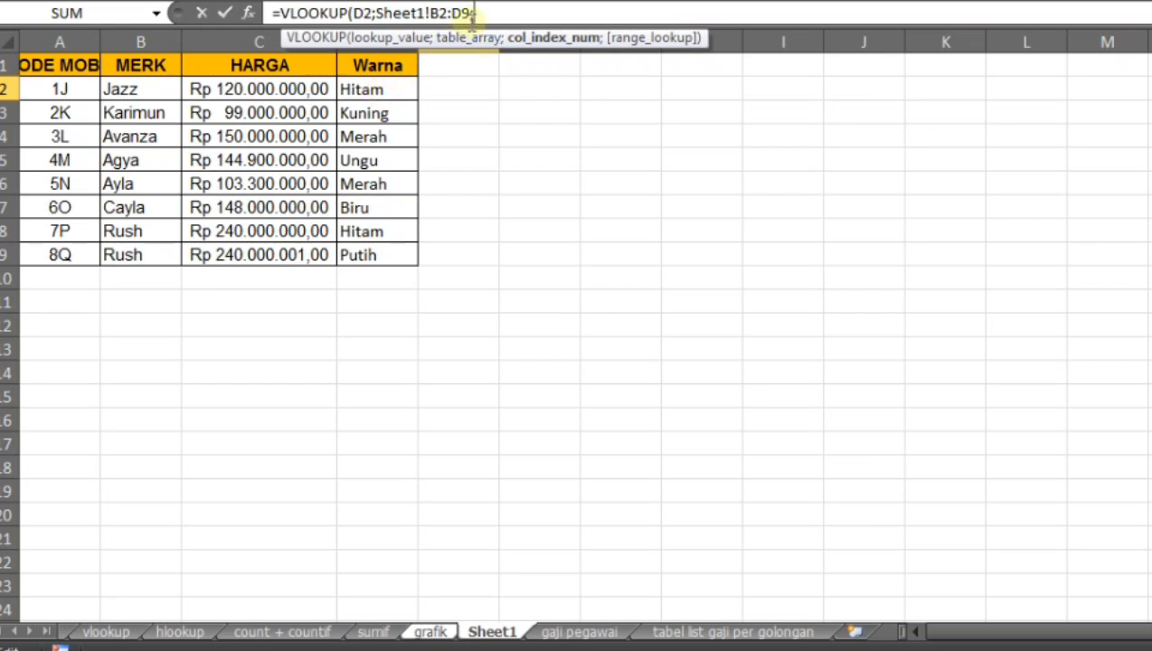
{"action": "type", "text": "3;0"}
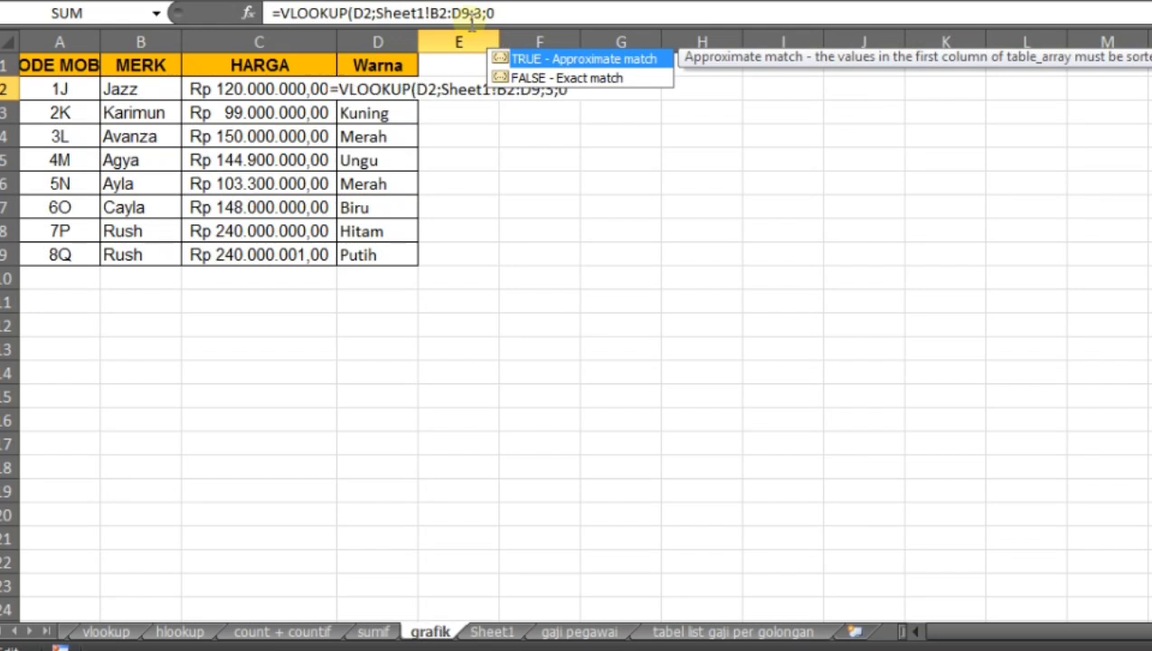
{"action": "key", "text": "Return"}
{"action": "left_click", "coordinate": [384, 90]}
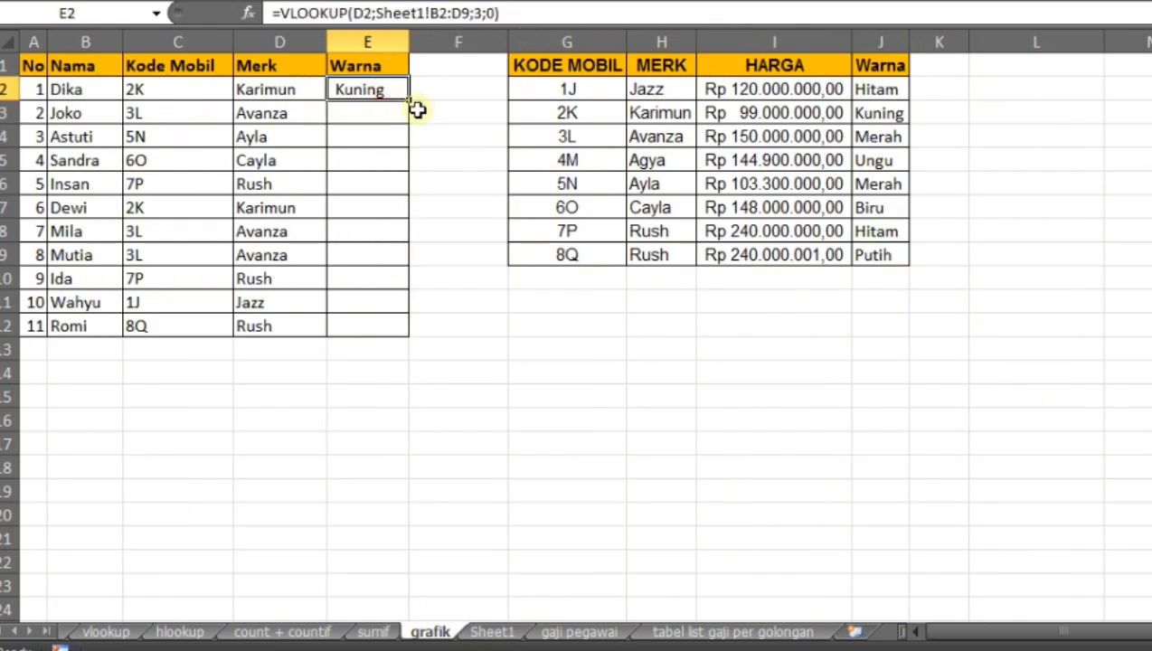
Copy the E2 VLOOKUP down through E12 and check the source table on Sheet1
{"action": "left_click_drag", "start_coordinate": [409, 99], "coordinate": [389, 331]}
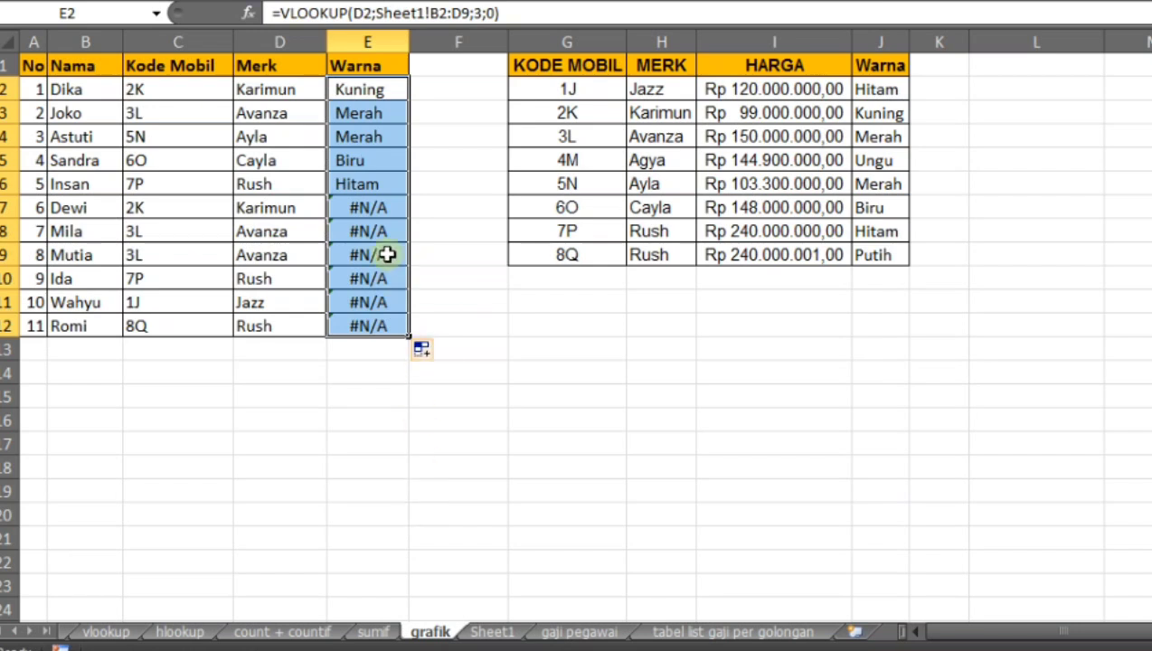
{"action": "left_click", "coordinate": [491, 631]}
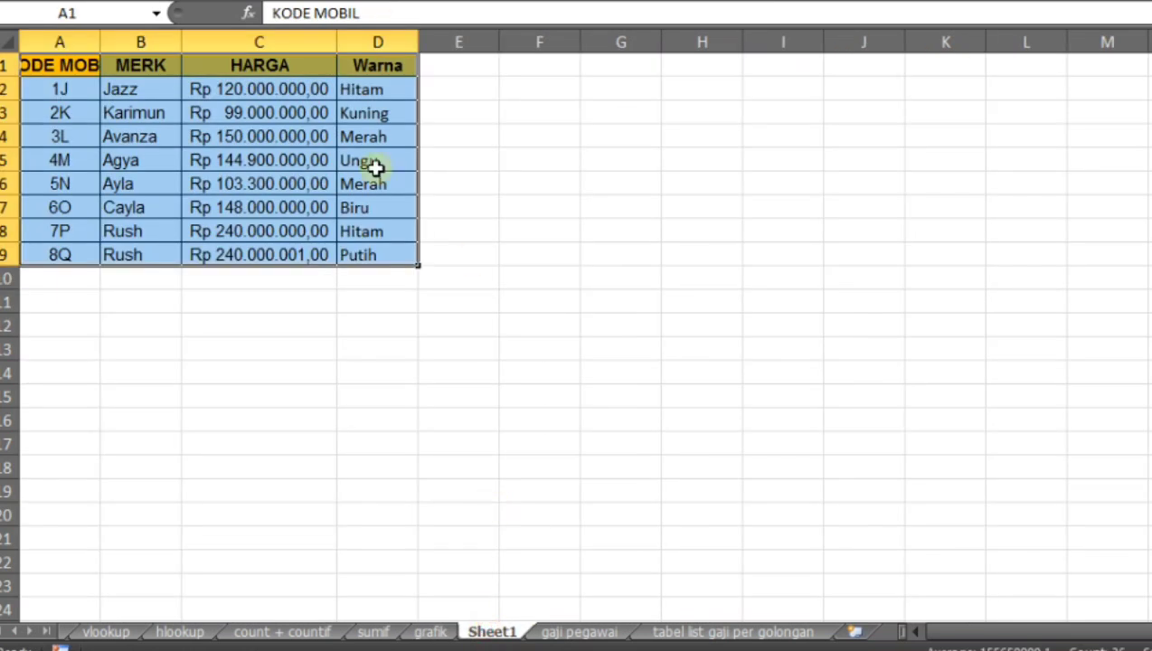
{"action": "left_click", "coordinate": [399, 94]}
{"action": "left_click", "coordinate": [432, 631]}
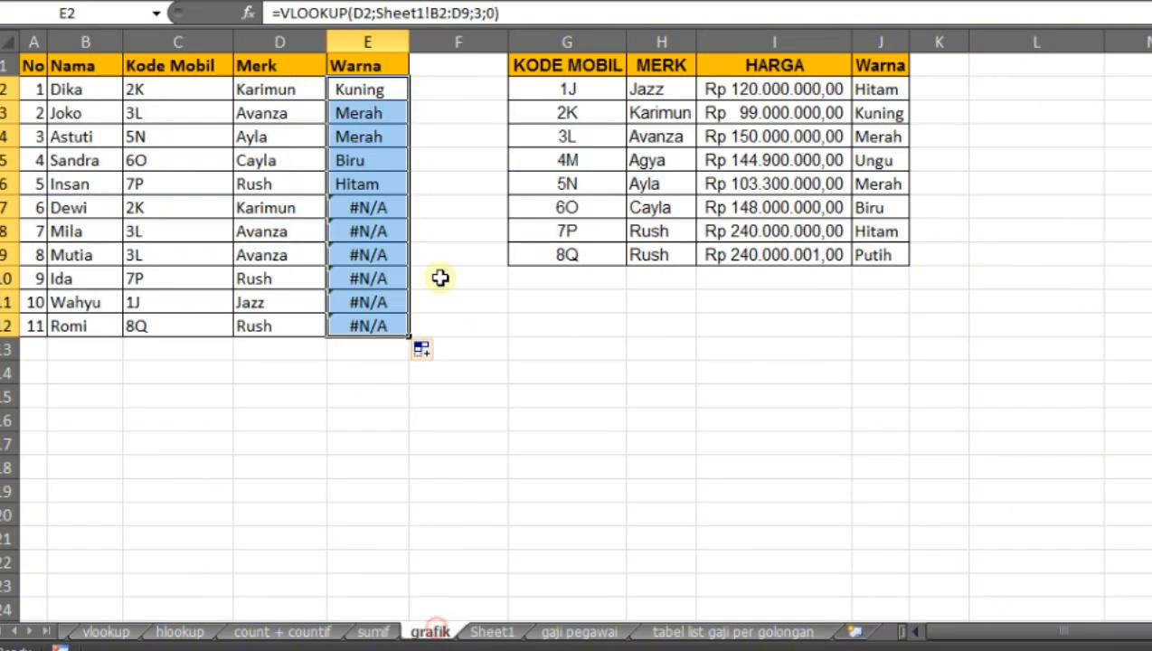
Make the table array in the E2 VLOOKUP absolute as Sheet1!$B$2:$D$9
{"action": "left_click", "coordinate": [385, 90]}
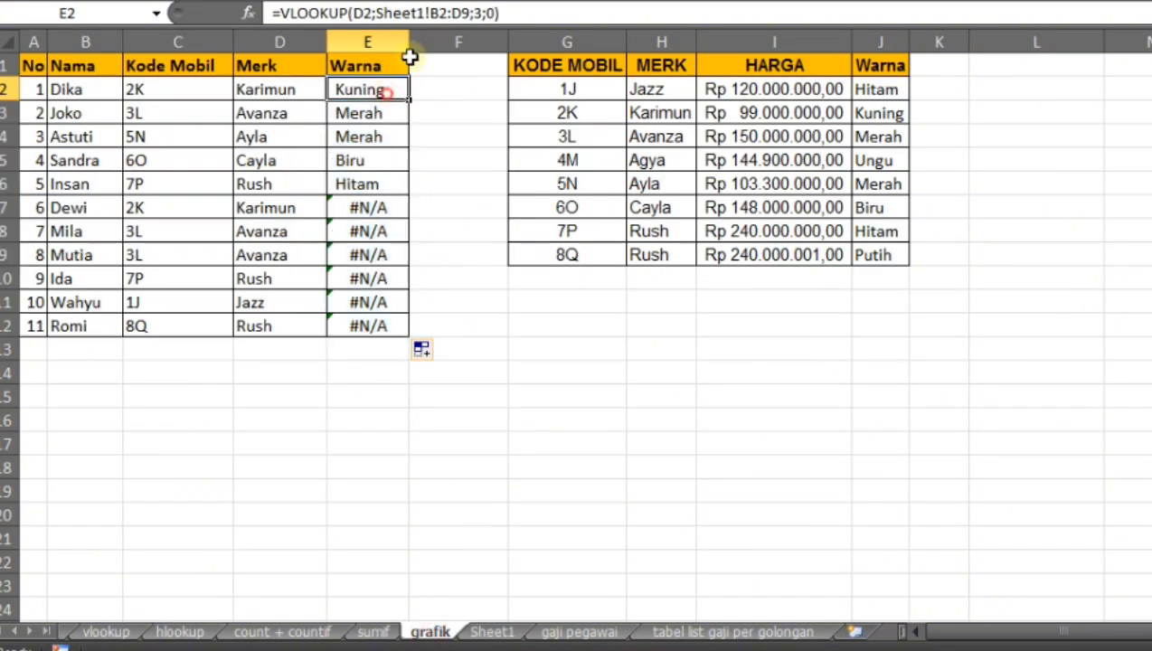
{"action": "left_click", "coordinate": [446, 12]}
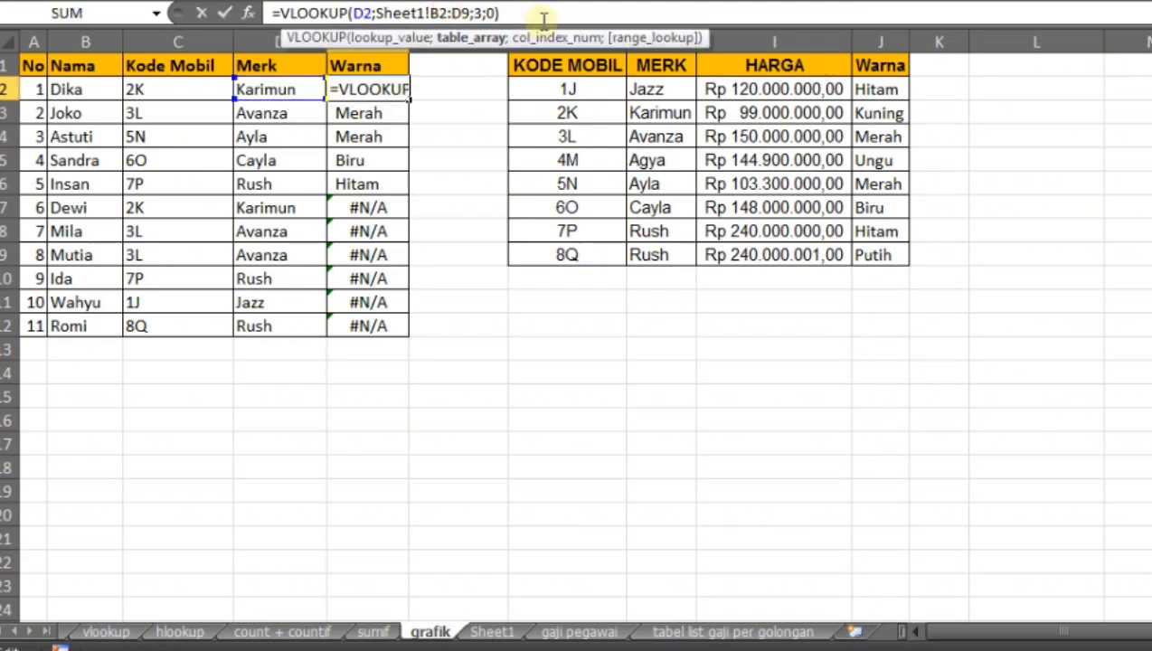
{"action": "key", "text": "F4"}
{"action": "left_click", "coordinate": [479, 13]}
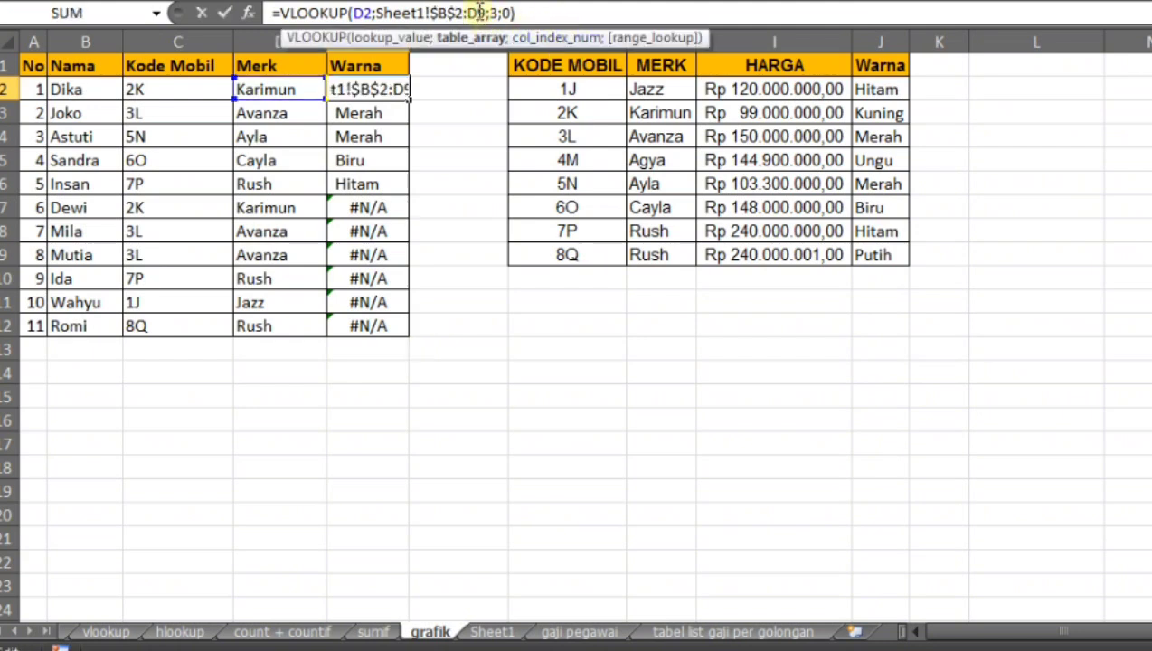
{"action": "key", "text": "F4"}
{"action": "left_click", "coordinate": [583, 11]}
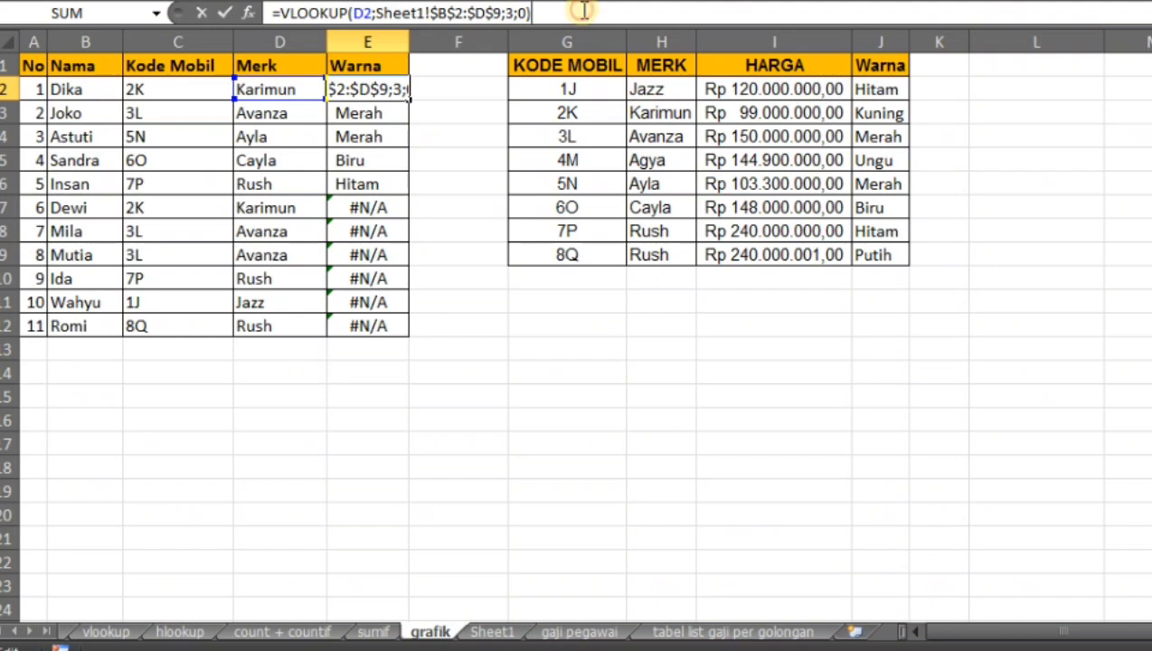
{"action": "key", "text": "Return"}
Copy the corrected E2 VLOOKUP down the Warna column through E12
{"action": "left_click", "coordinate": [373, 87]}
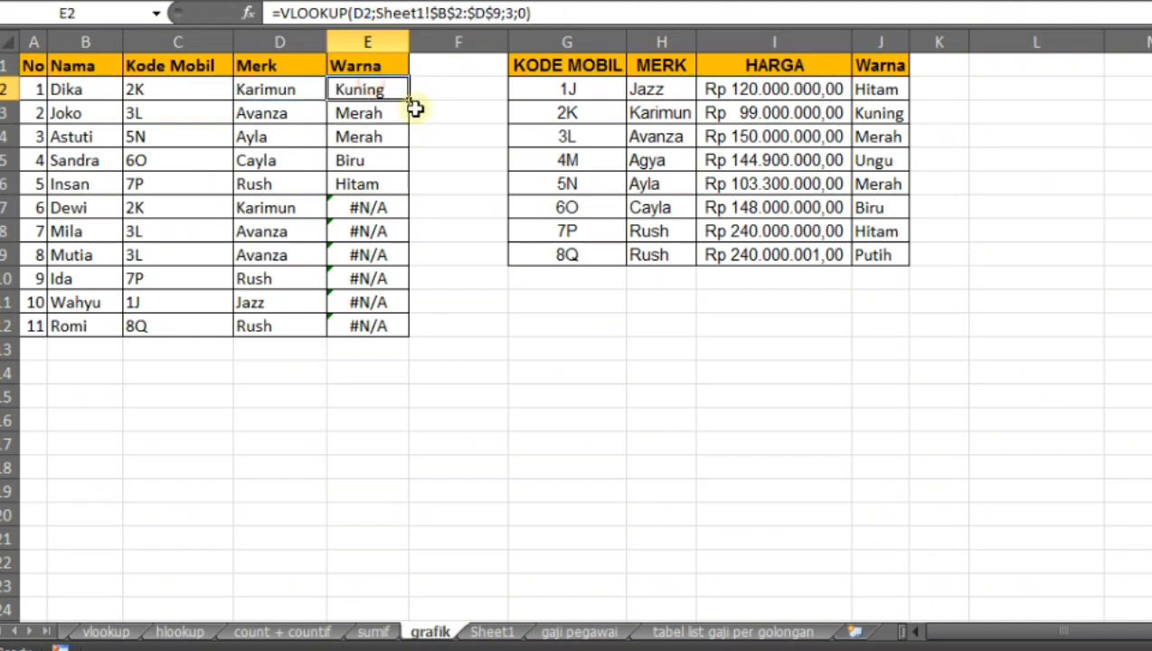
{"action": "left_click_drag", "start_coordinate": [408, 101], "coordinate": [403, 325]}
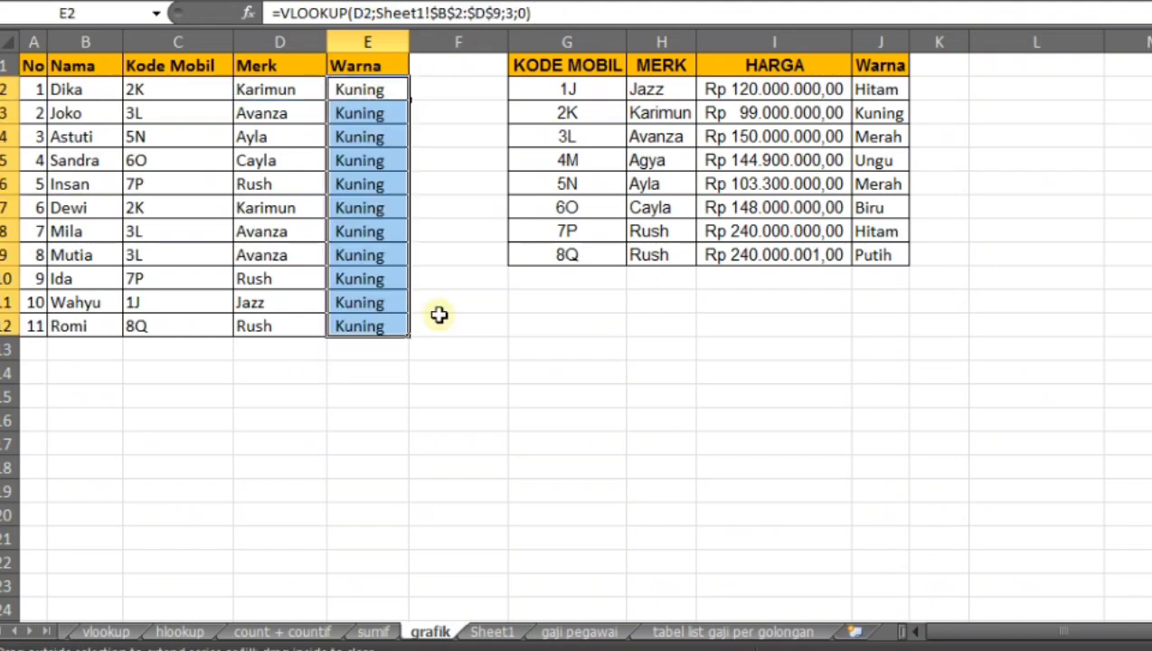
{"action": "left_click", "coordinate": [502, 324]}
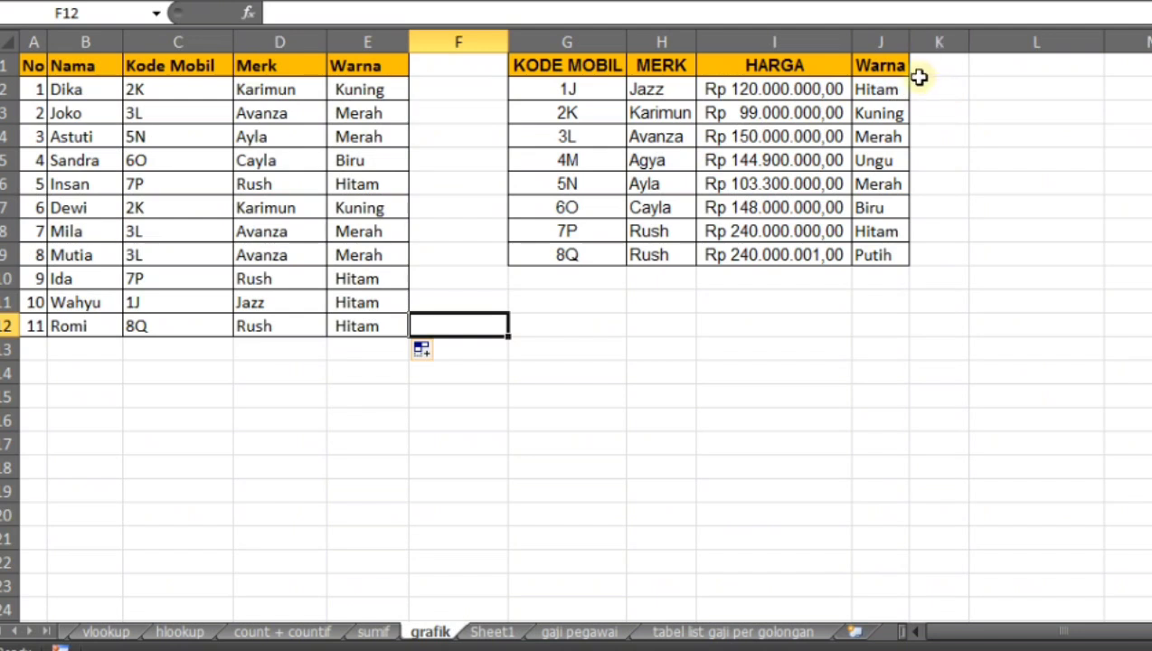
Add the header "Jumlah Penjualan" in K1 with the Warna header's formatting and fit column K to its width
{"action": "left_click_drag", "start_coordinate": [926, 58], "coordinate": [938, 255]}
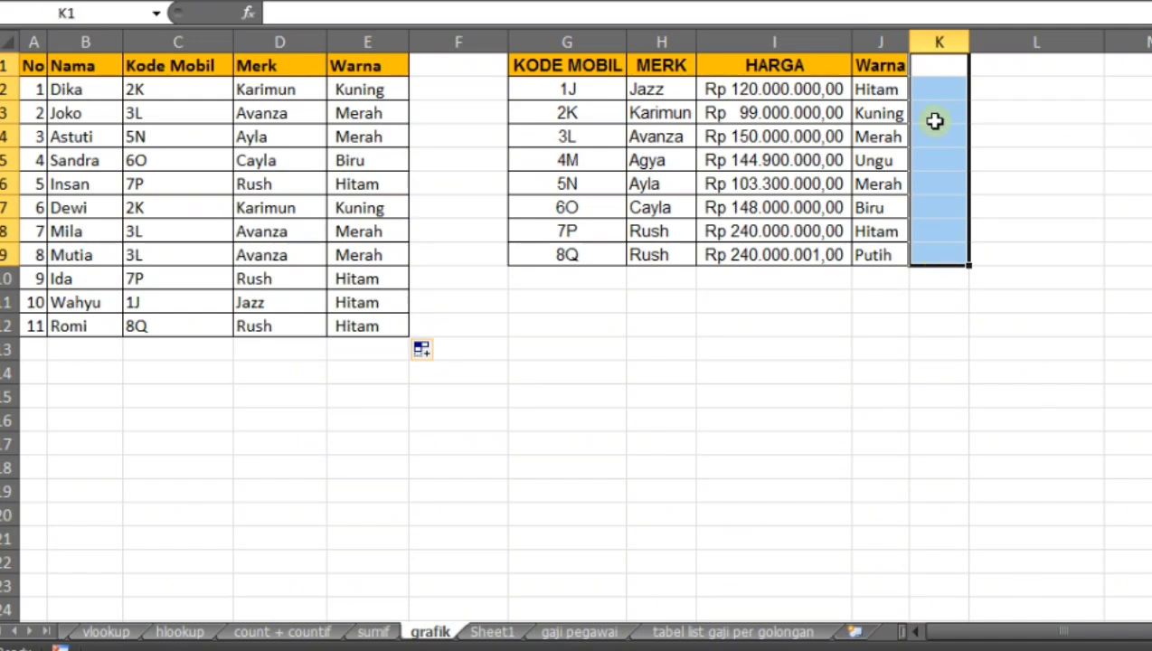
{"action": "left_click", "coordinate": [945, 69]}
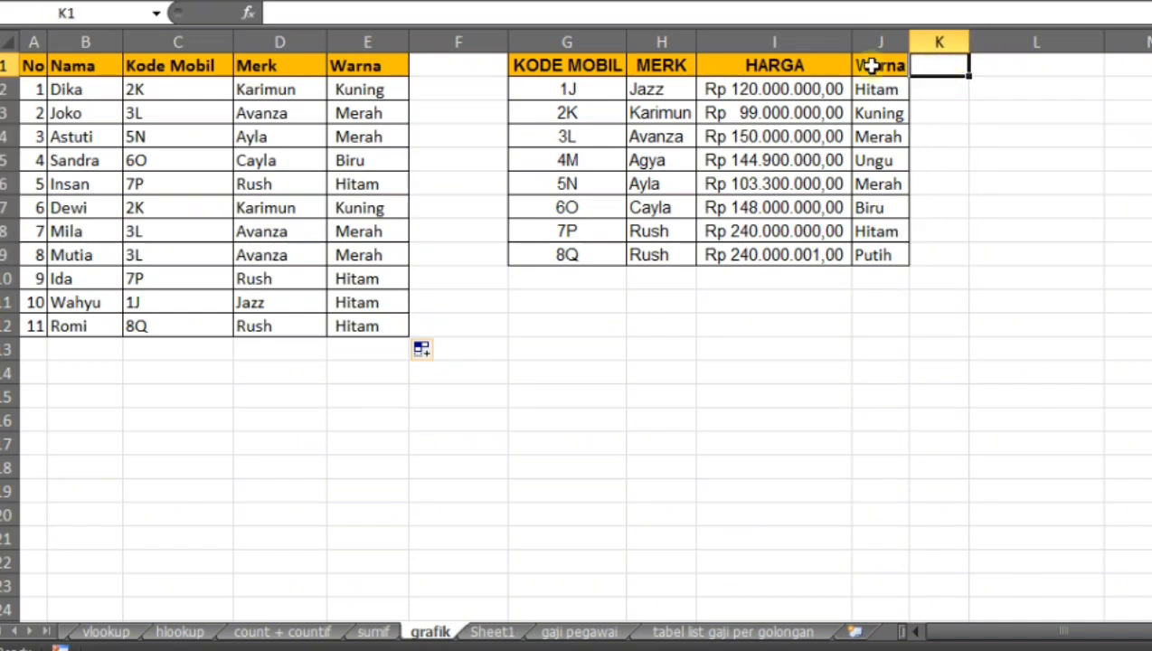
{"action": "left_click", "coordinate": [875, 69]}
{"action": "left_click_drag", "start_coordinate": [910, 74], "coordinate": [942, 70]}
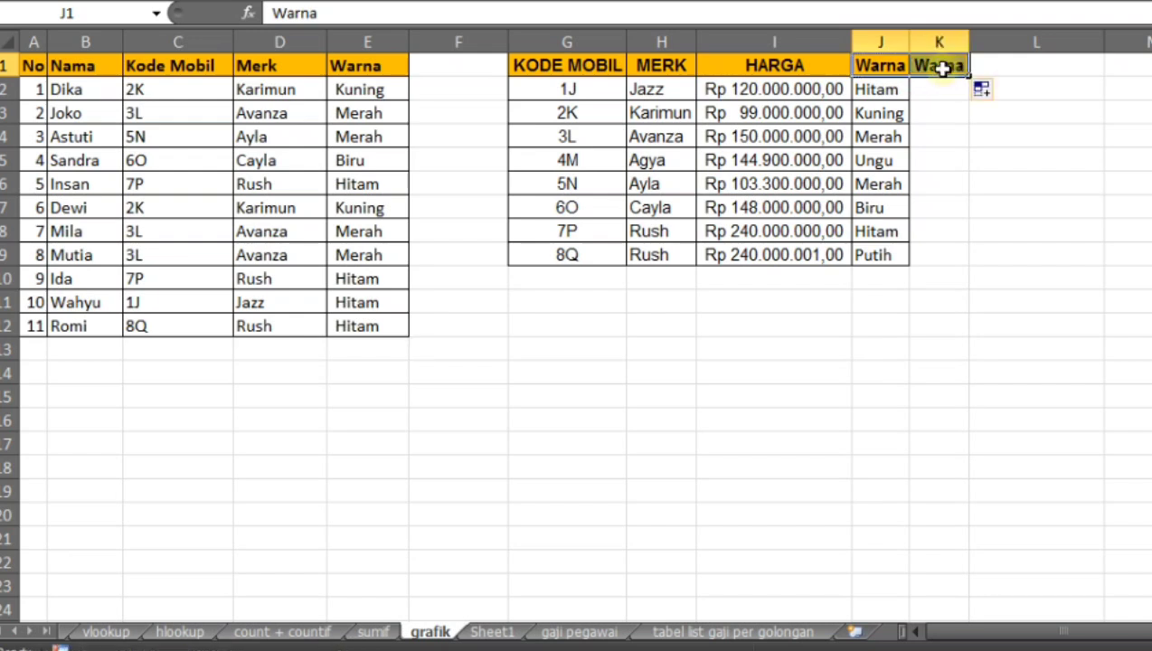
{"action": "left_click", "coordinate": [940, 68]}
{"action": "type", "text": "J"}
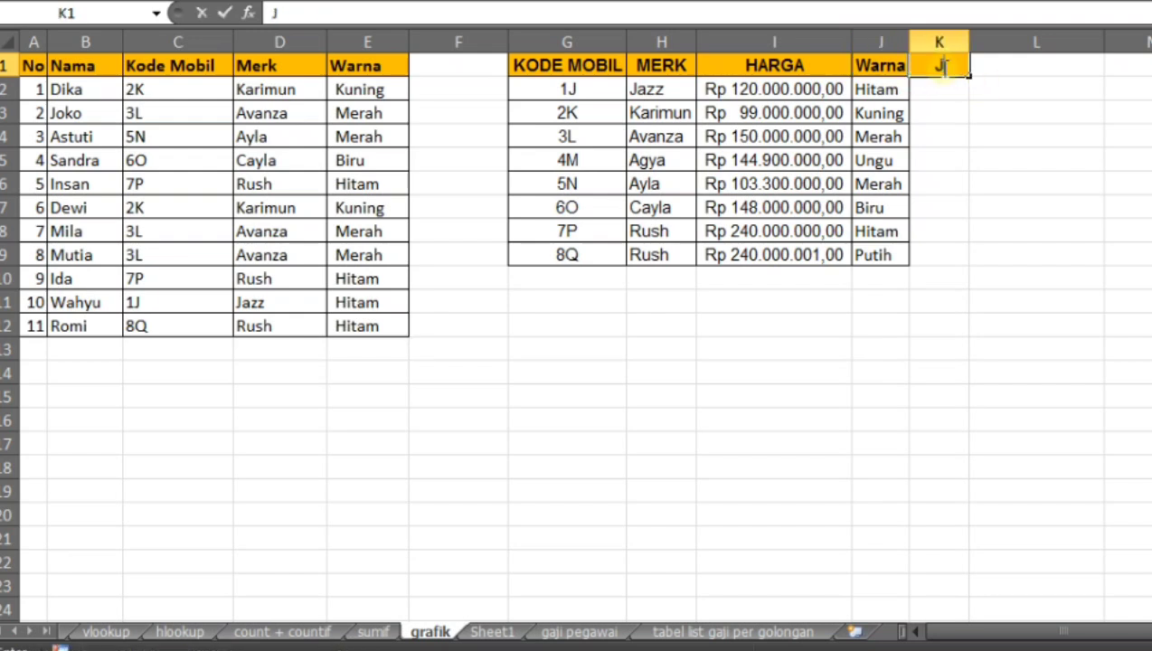
{"action": "type", "text": "umlah"}
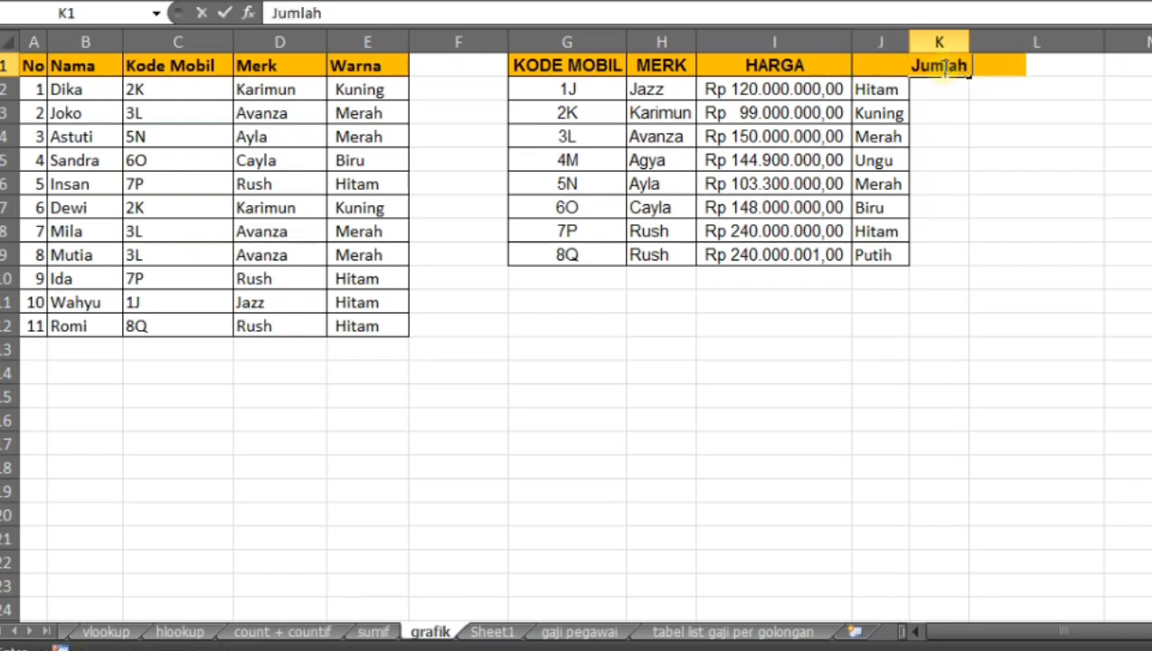
{"action": "type", "text": " Penjualan"}
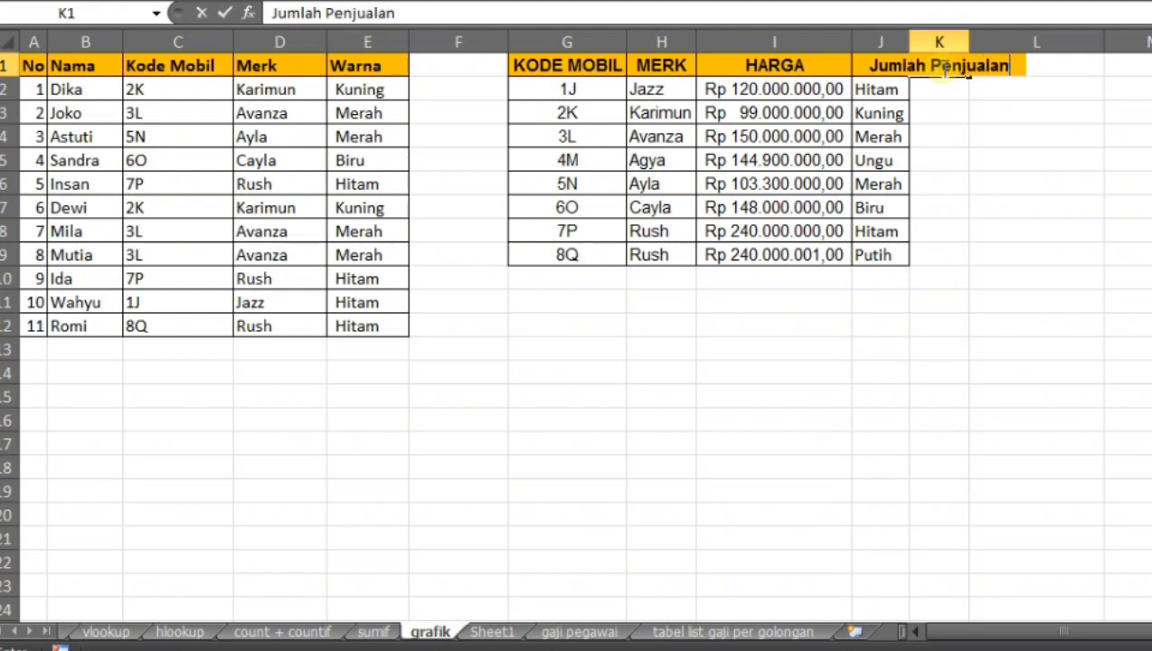
{"action": "left_click", "coordinate": [982, 156]}
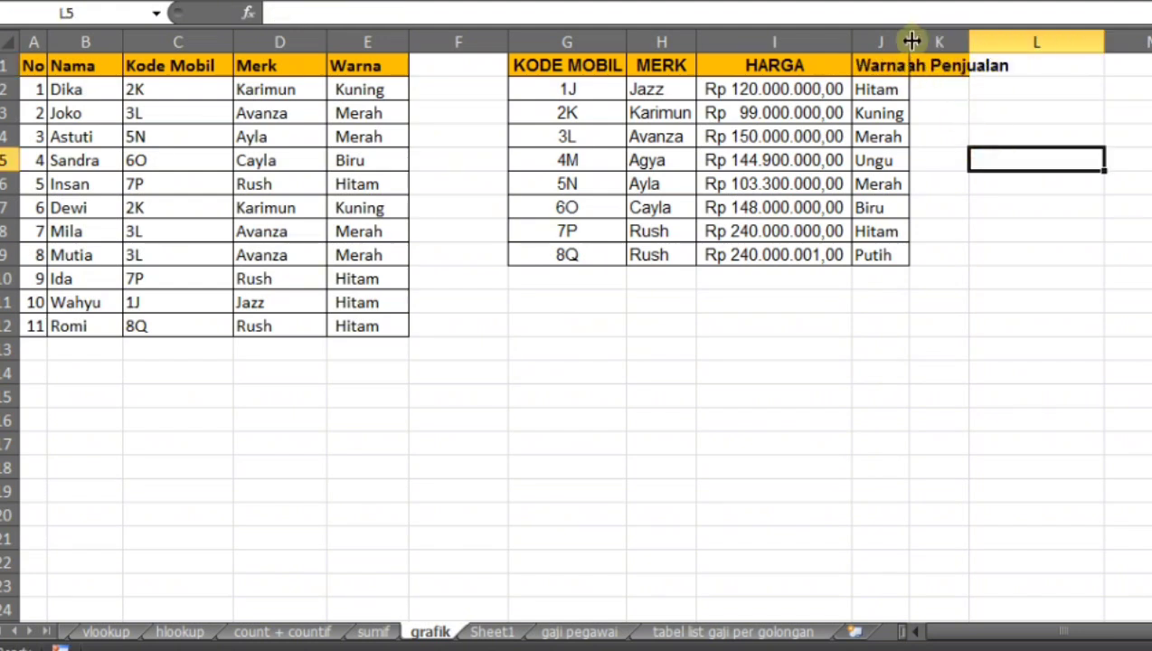
{"action": "left_click_drag", "start_coordinate": [908, 37], "coordinate": [906, 41]}
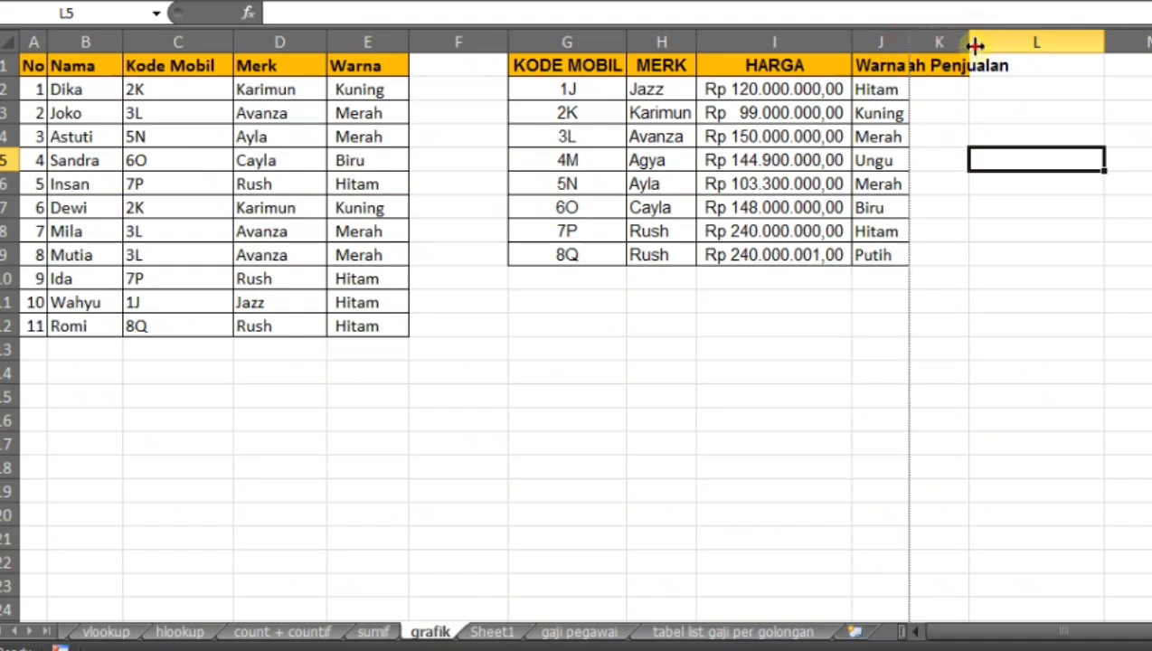
{"action": "double_click", "coordinate": [970, 41]}
{"action": "left_click", "coordinate": [975, 68]}
{"action": "left_click_drag", "start_coordinate": [1060, 82], "coordinate": [1042, 262]}
{"action": "left_click_drag", "start_coordinate": [1019, 90], "coordinate": [1024, 217]}
{"action": "key", "text": "ctrl+z"}
Extend the bordered formatting of J2 to K2:K9 and clear the copied contents
{"action": "left_click", "coordinate": [898, 90]}
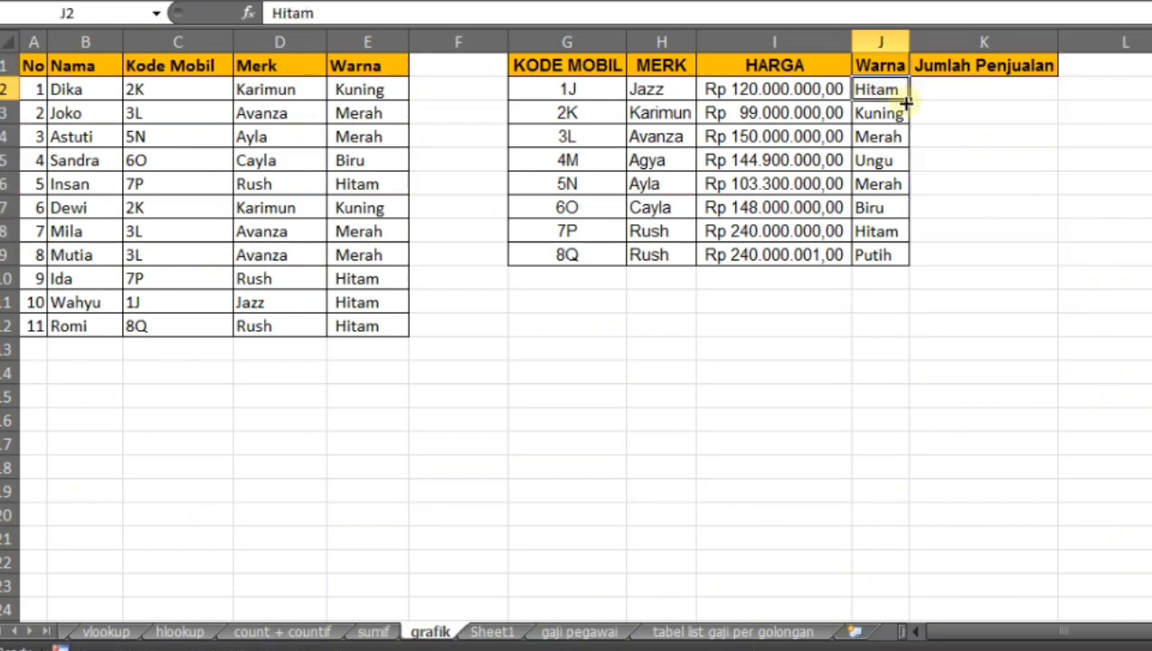
{"action": "left_click_drag", "start_coordinate": [907, 101], "coordinate": [1058, 237]}
{"action": "left_click", "coordinate": [1022, 88]}
{"action": "key", "text": "Delete"}
{"action": "left_click", "coordinate": [1076, 207]}
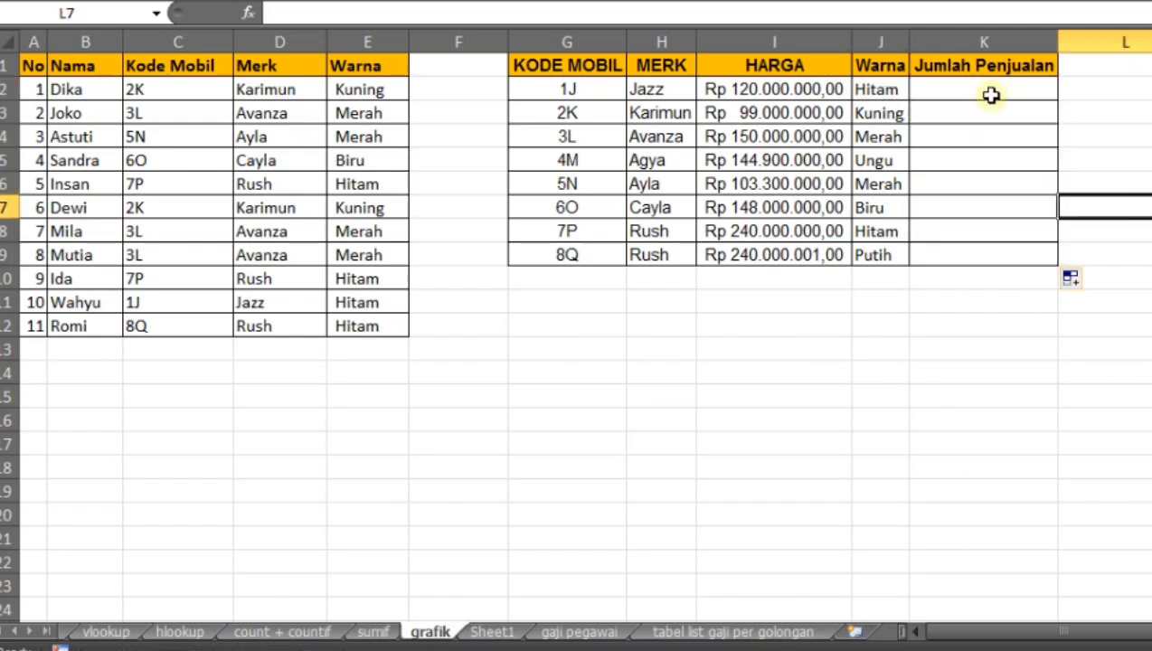
Start a COUNTIF formula in cell K2 of the Jumlah Penjualan column
{"action": "left_click", "coordinate": [991, 95]}
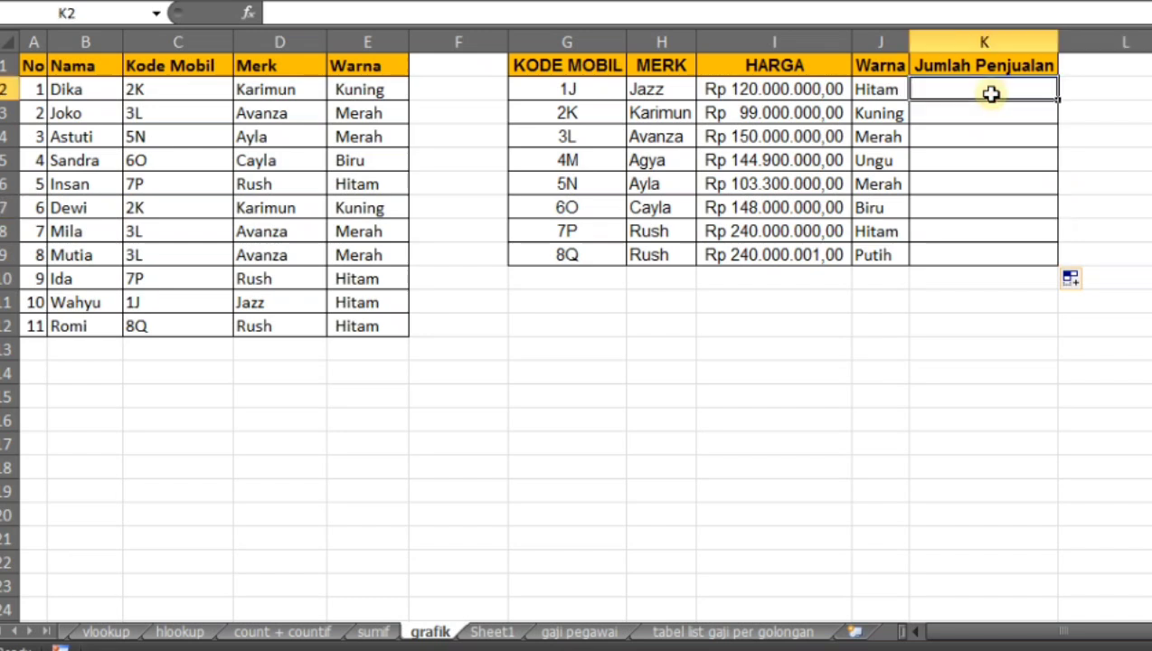
{"action": "type", "text": "=c"}
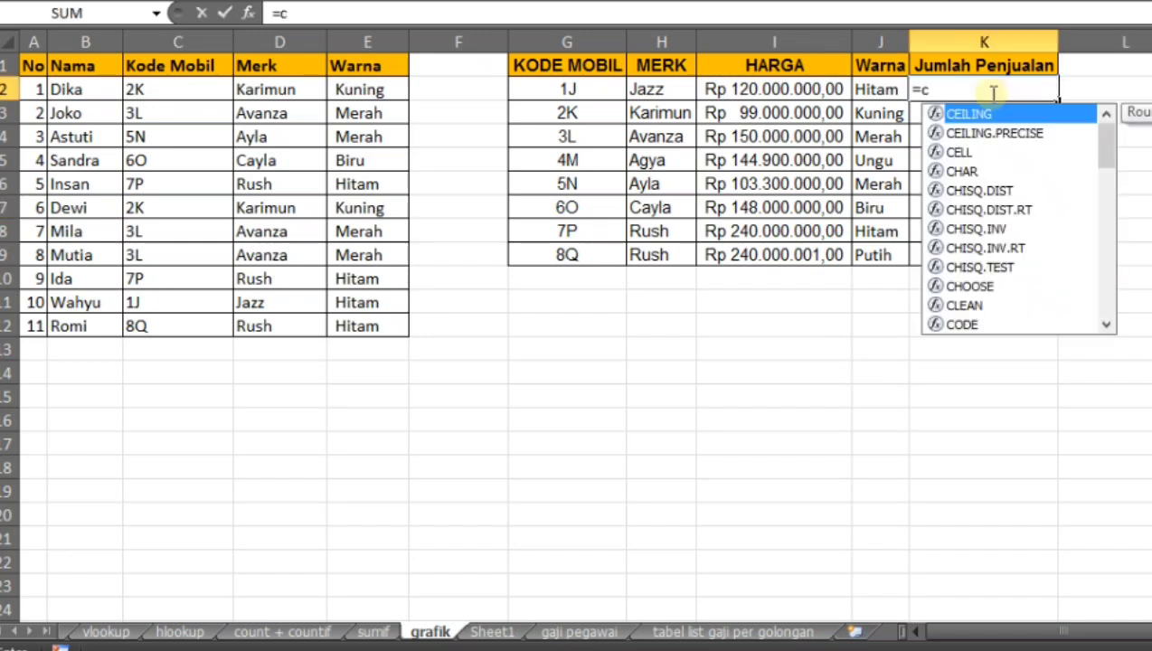
{"action": "type", "text": "ount"}
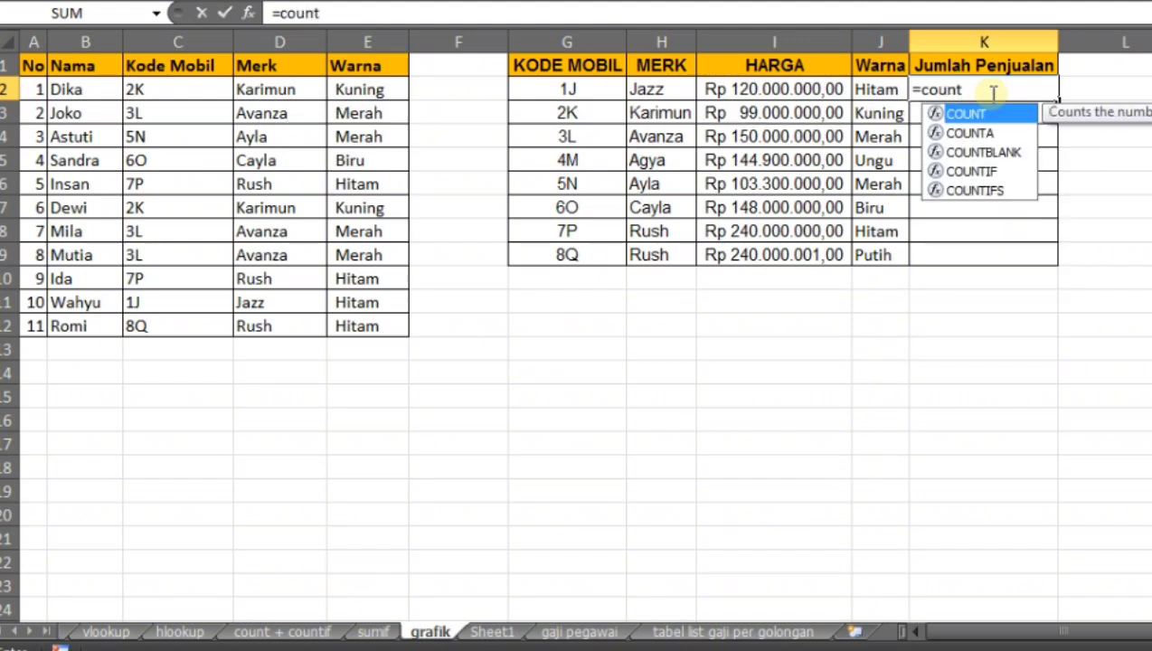
{"action": "key", "text": "Down"}
{"action": "key", "text": "Down"}
{"action": "key", "text": "Down"}
{"action": "key", "text": "Tab"}
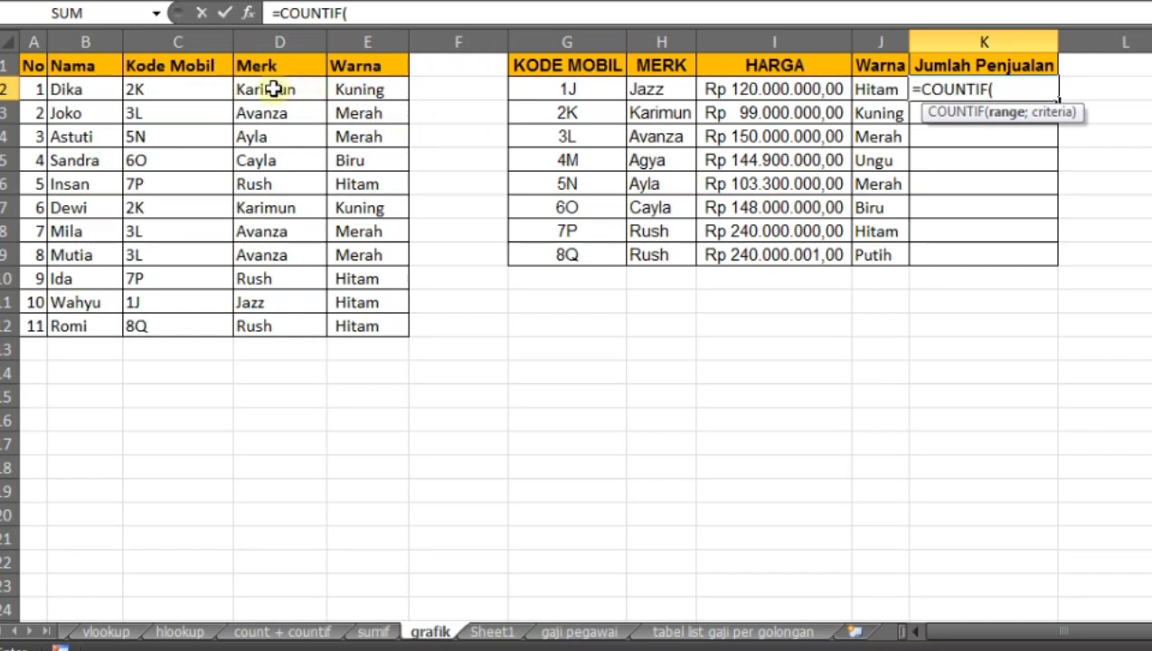
Complete the K2 COUNTIF with the Merk range D2:D12 and the absolute criteria $H$2:$H$9
{"action": "left_click_drag", "start_coordinate": [274, 89], "coordinate": [281, 332]}
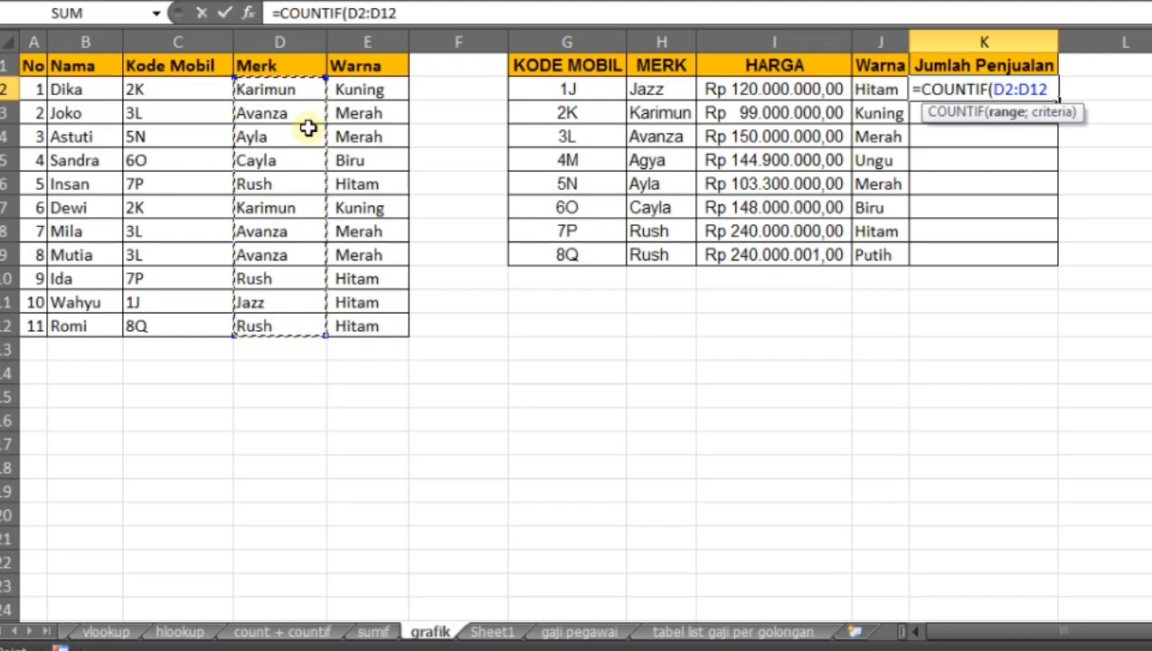
{"action": "type", "text": ";"}
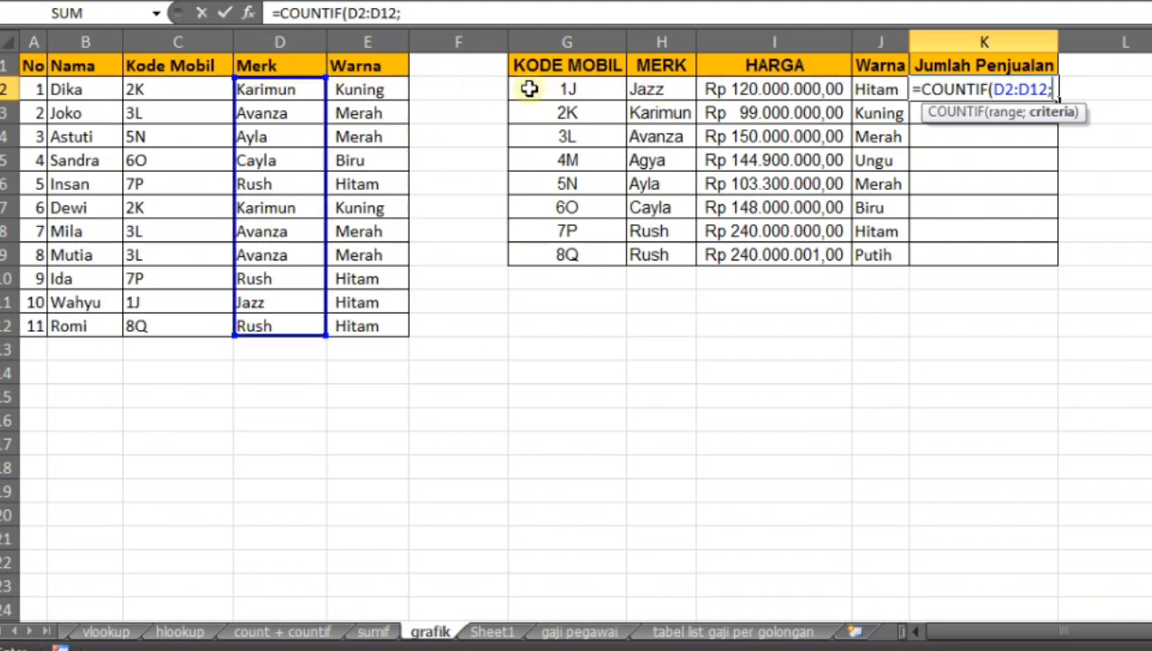
{"action": "left_click_drag", "start_coordinate": [653, 88], "coordinate": [675, 263]}
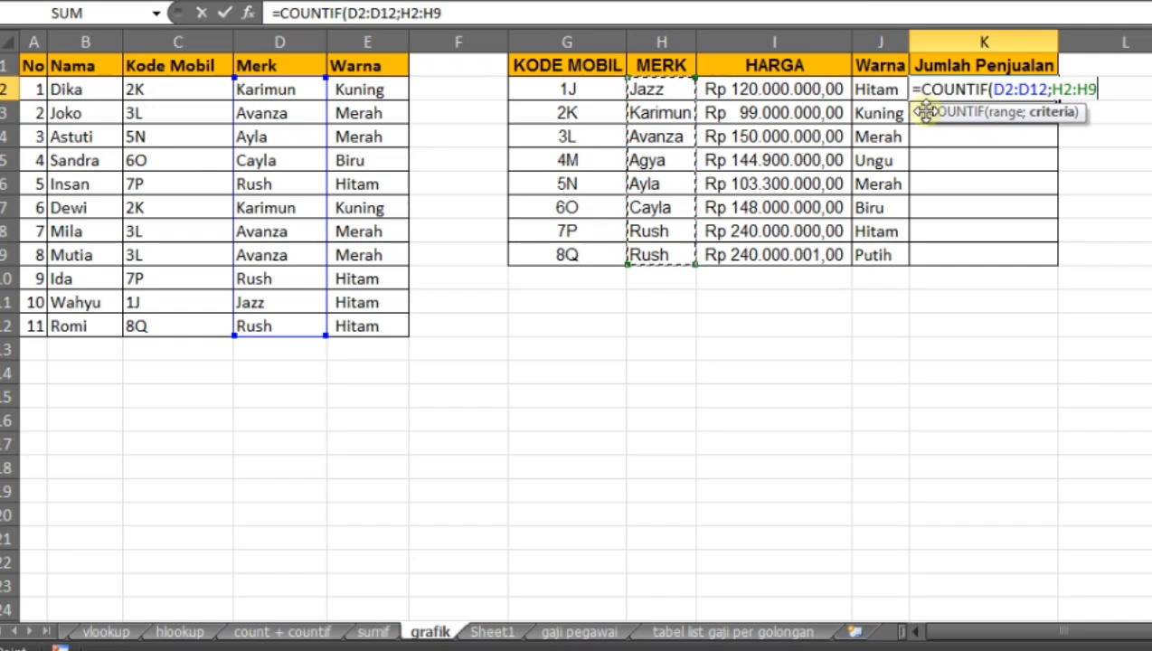
{"action": "key", "text": "F4"}
{"action": "key", "text": "Return"}
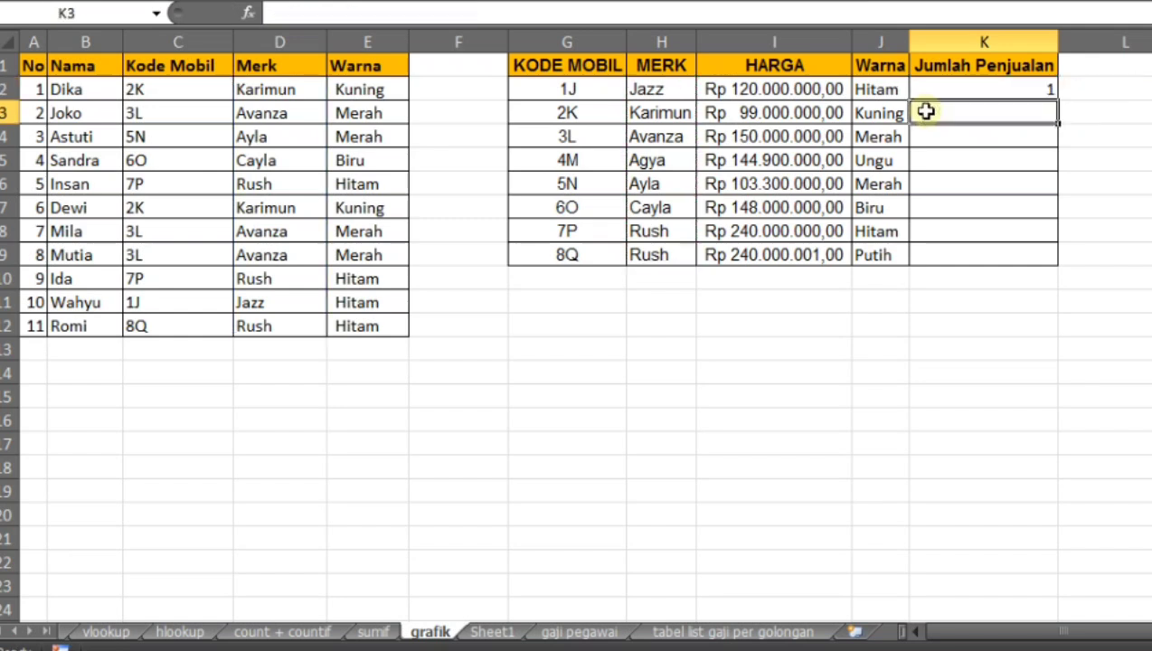
Copy the Merk-based COUNTIF from K2 down through K9, then clear K2:K9
{"action": "left_click", "coordinate": [992, 85]}
{"action": "left_click_drag", "start_coordinate": [1058, 98], "coordinate": [1056, 262]}
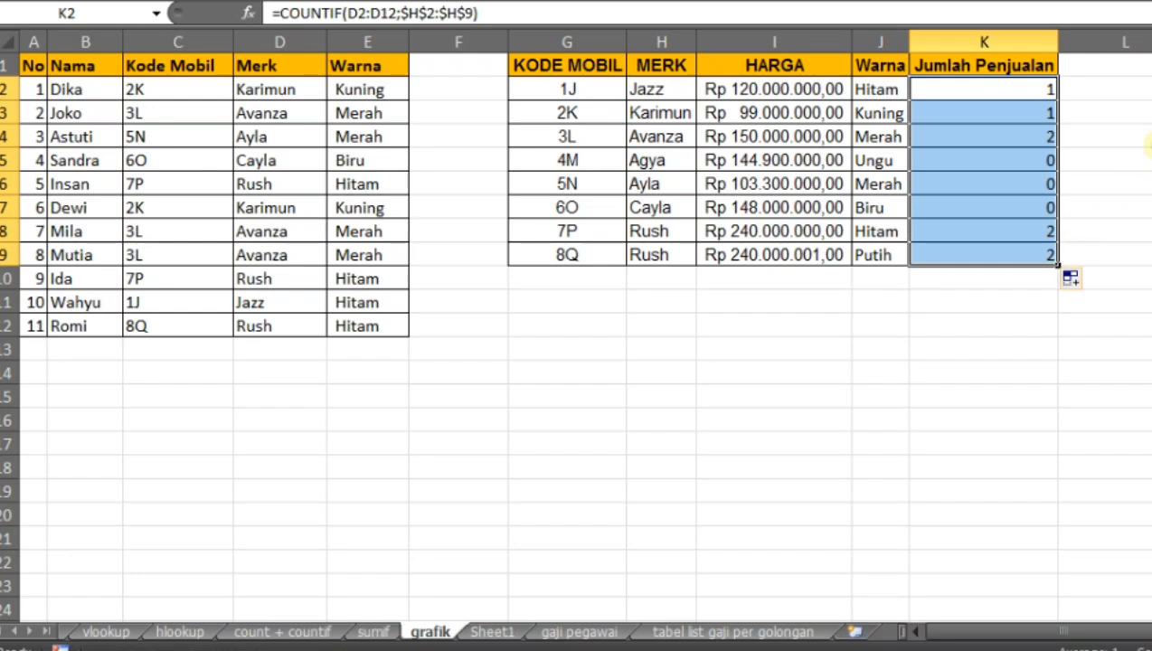
{"action": "key", "text": "Delete"}
Begin a new COUNTIF formula in the emptied cell K2
{"action": "left_click", "coordinate": [995, 95]}
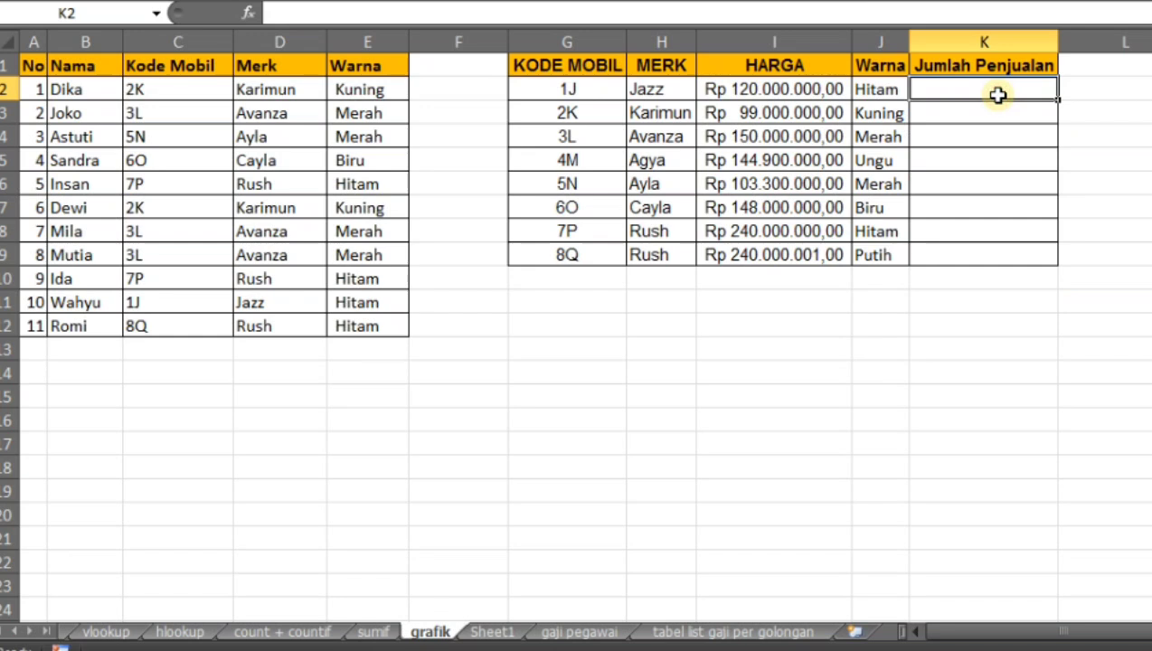
{"action": "type", "text": "=co"}
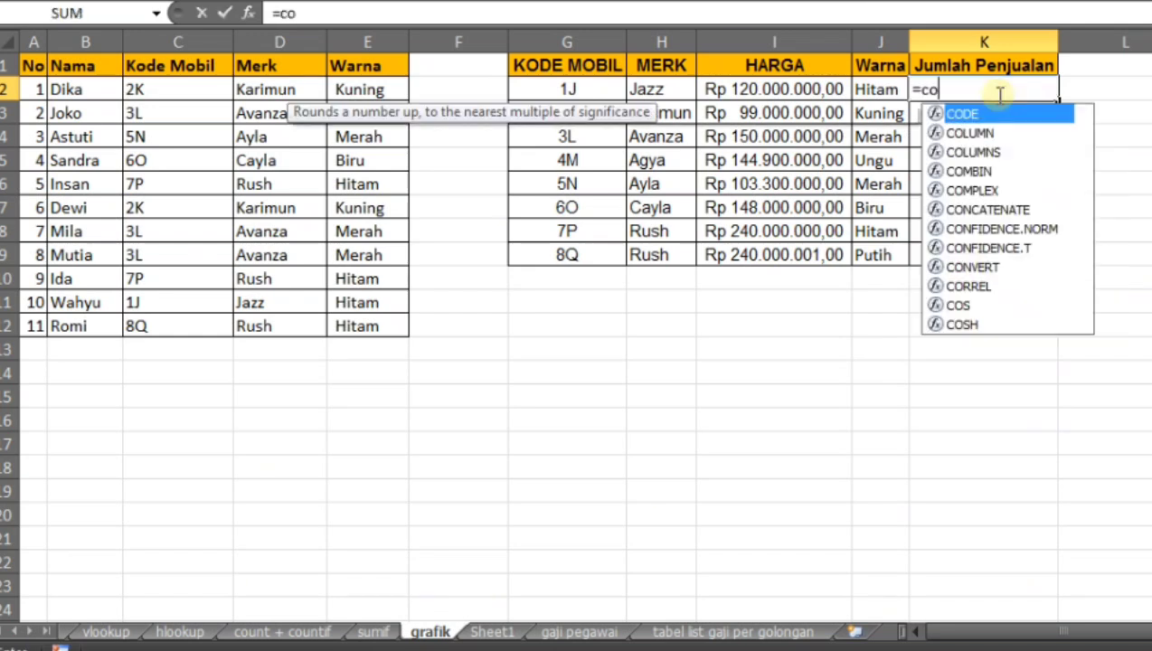
{"action": "type", "text": "unt"}
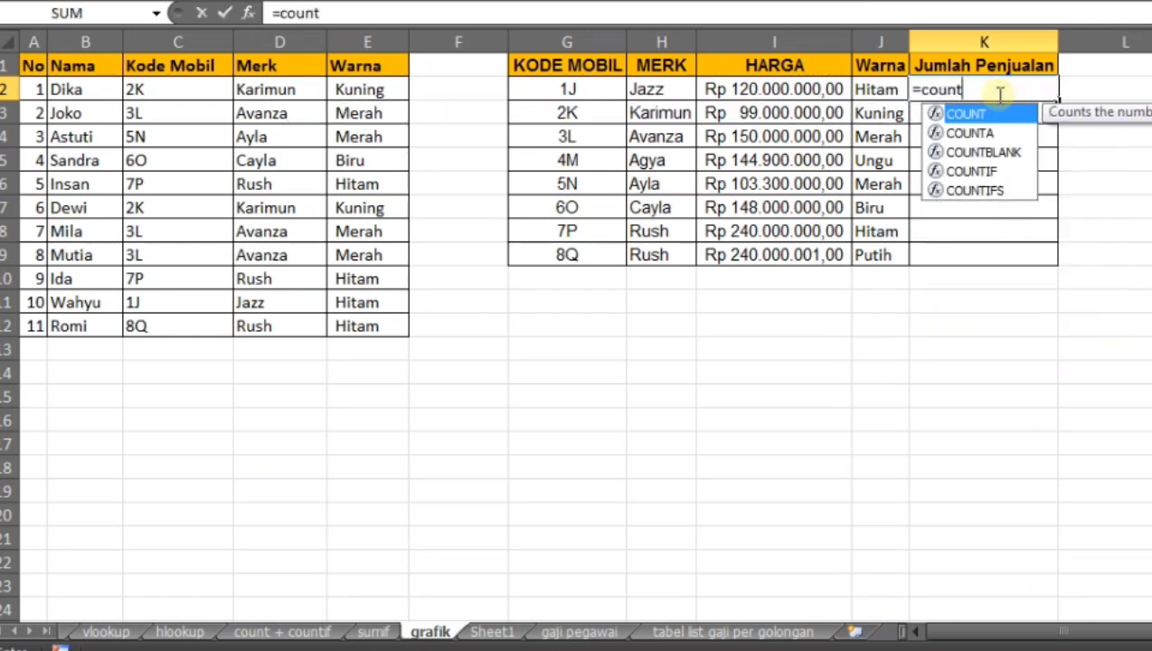
{"action": "key", "text": "Down"}
{"action": "key", "text": "Down"}
{"action": "key", "text": "Down"}
{"action": "key", "text": "Tab"}
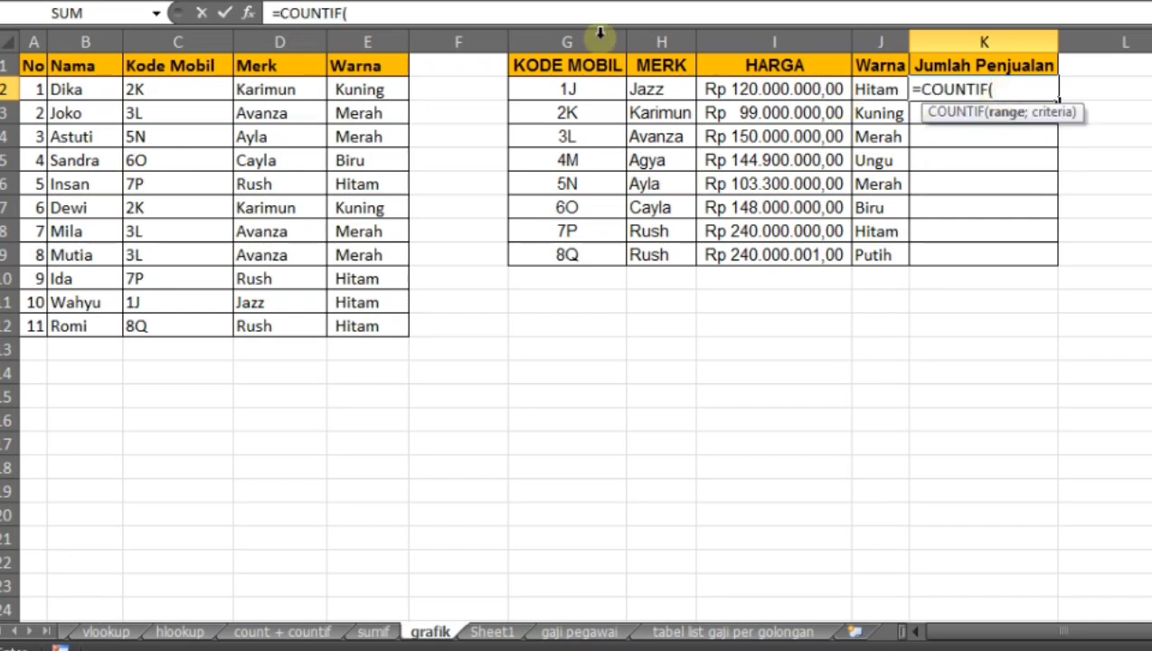
Complete the K2 COUNTIF with range C2:C12 and absolute criteria $G$2:$G$9, then copy it down through K9
{"action": "left_click_drag", "start_coordinate": [180, 92], "coordinate": [190, 324]}
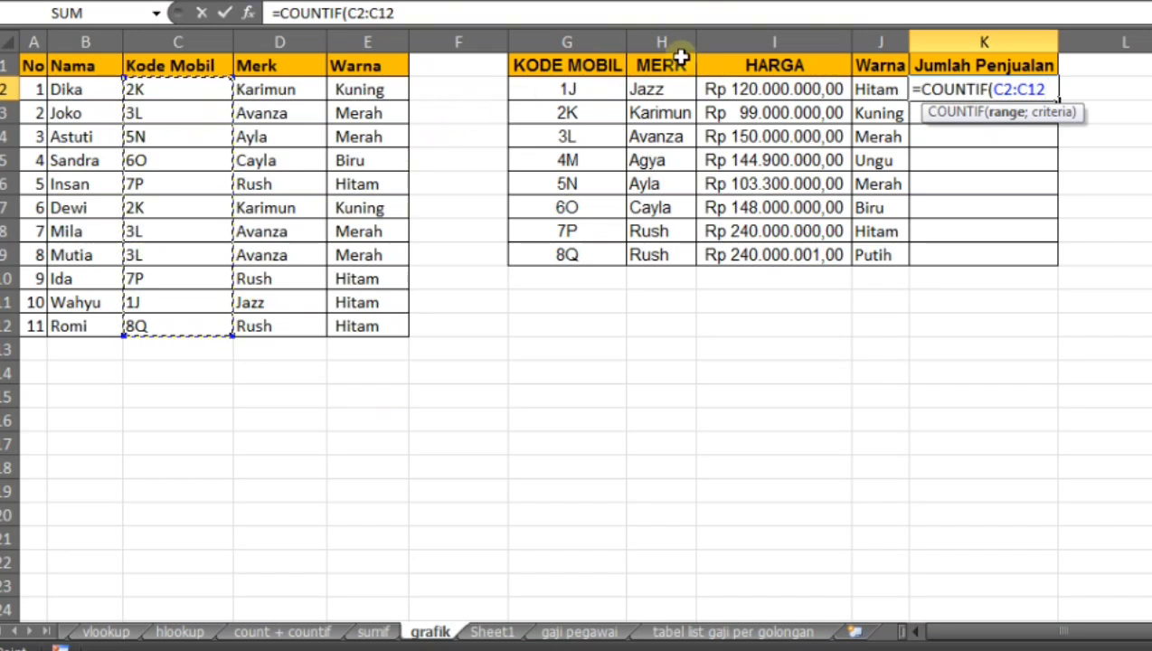
{"action": "left_click", "coordinate": [481, 13]}
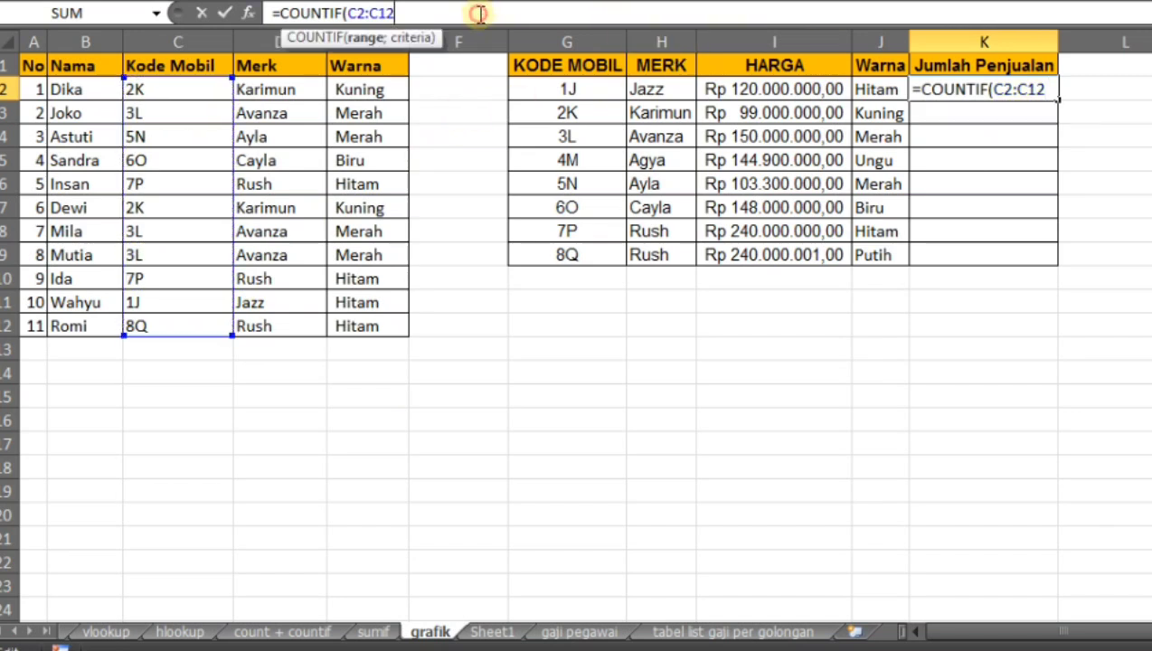
{"action": "type", "text": ";"}
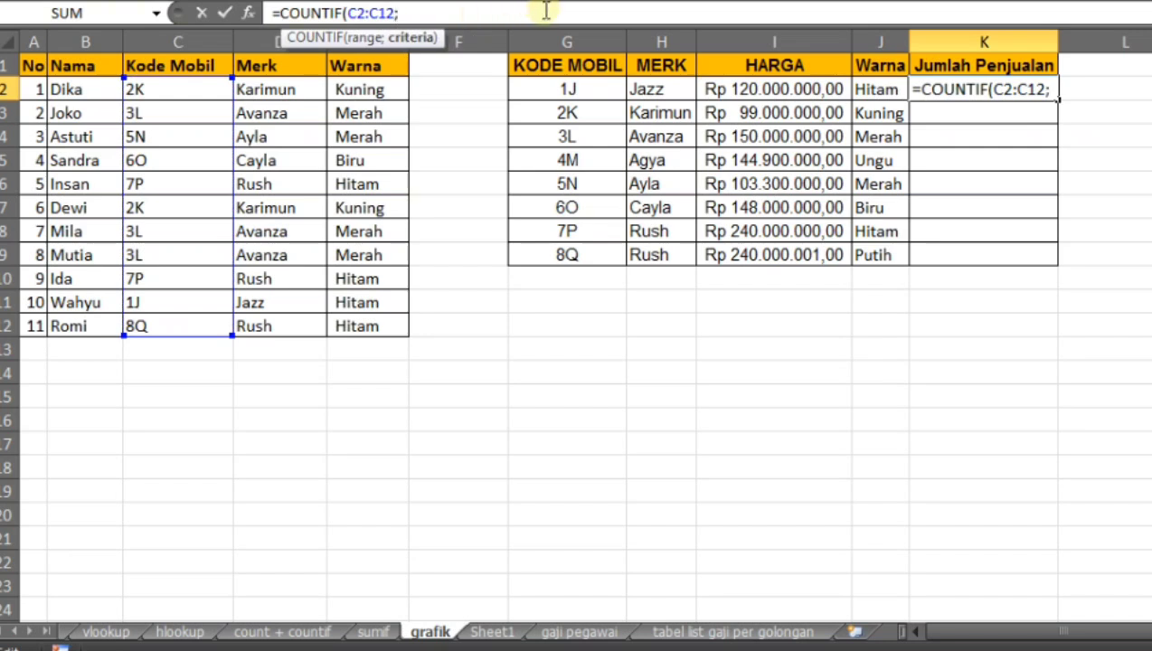
{"action": "left_click_drag", "start_coordinate": [594, 83], "coordinate": [567, 257]}
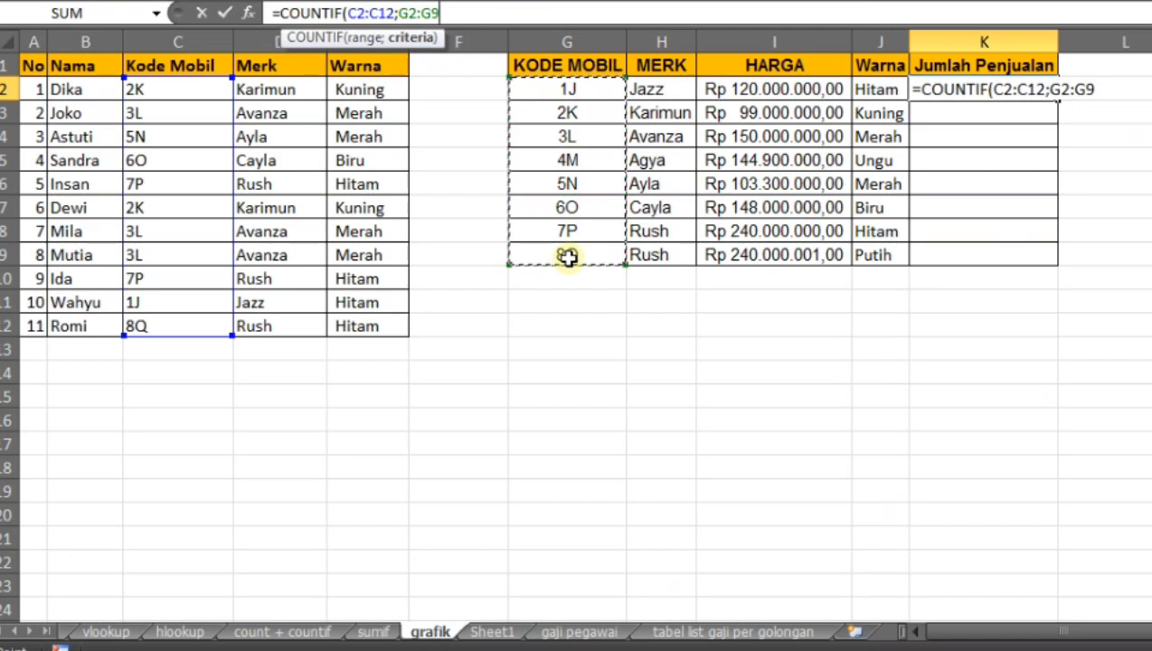
{"action": "key", "text": "F4"}
{"action": "key", "text": "Return"}
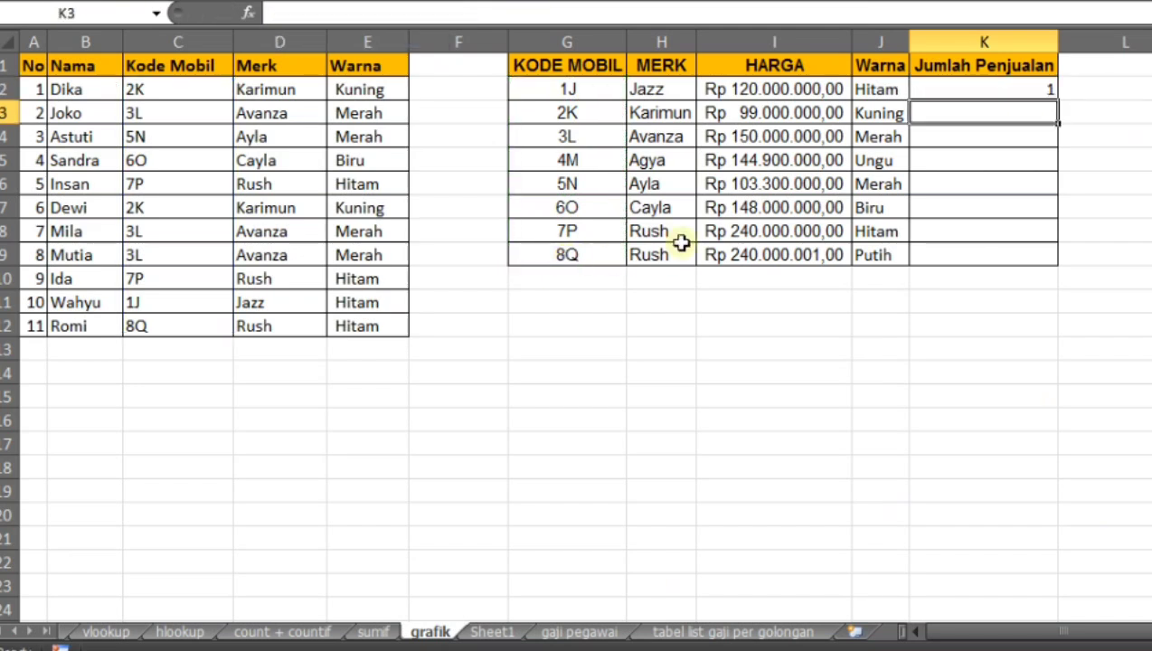
{"action": "left_click", "coordinate": [1035, 88]}
{"action": "left_click_drag", "start_coordinate": [1062, 103], "coordinate": [1025, 255]}
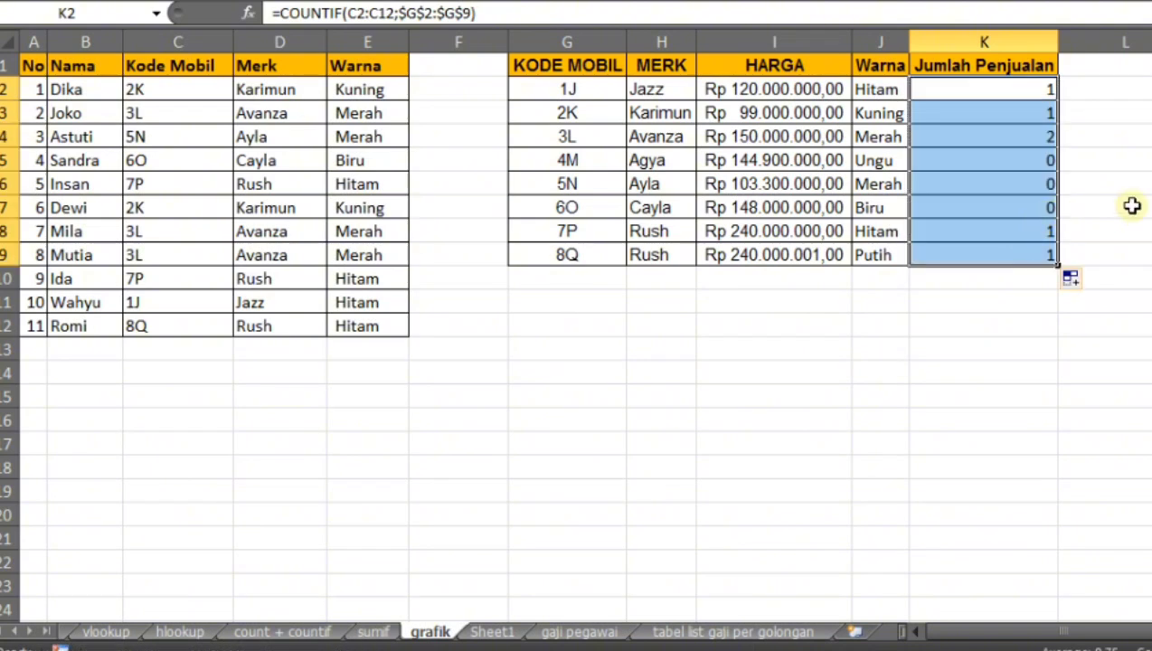